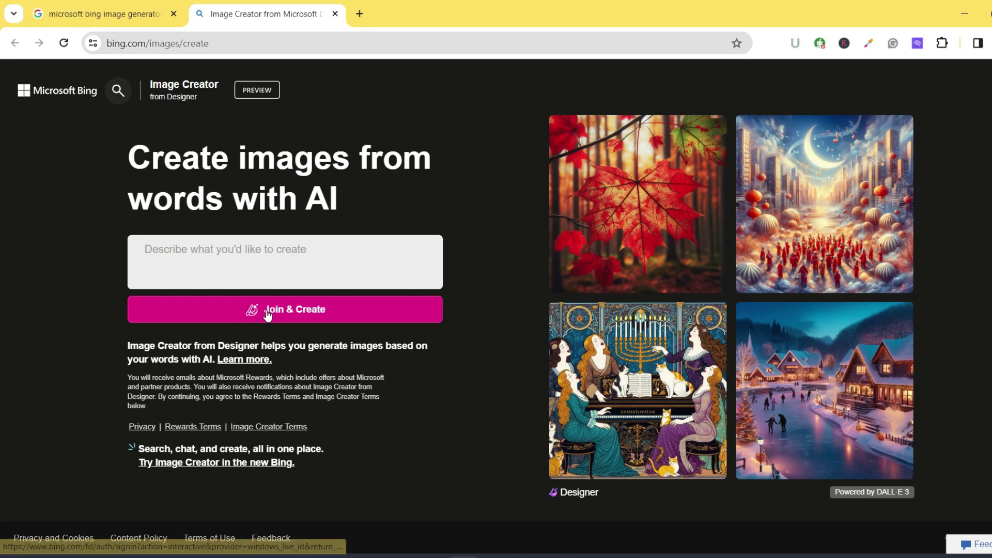
- Start joining Image Creator and choose to sign in with a personal account
left_click(237, 317)
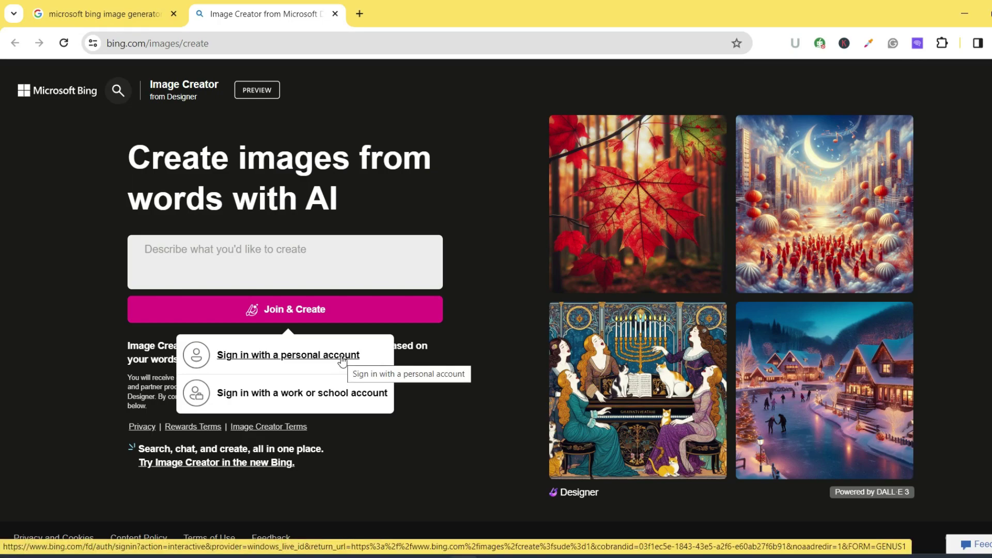
left_click(473, 416)
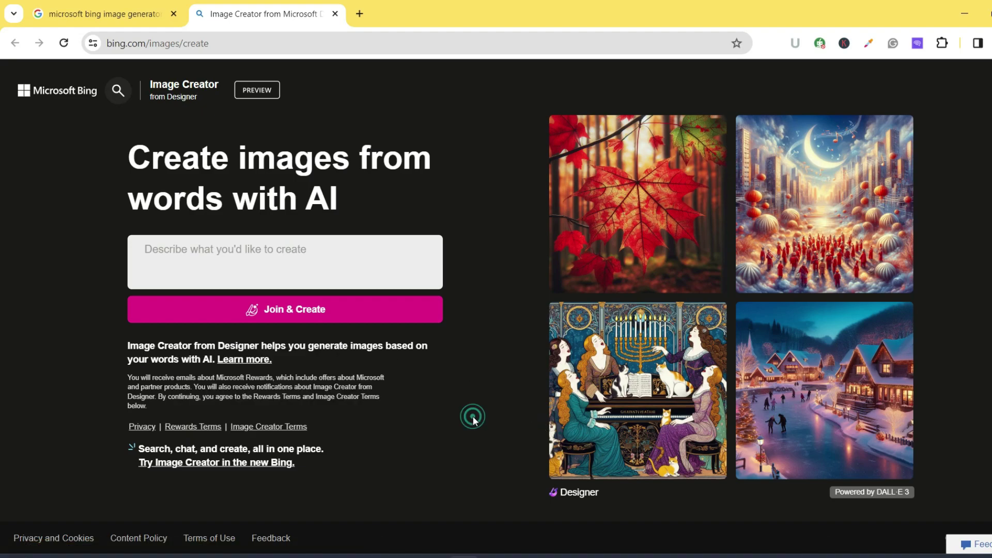
left_click(289, 307)
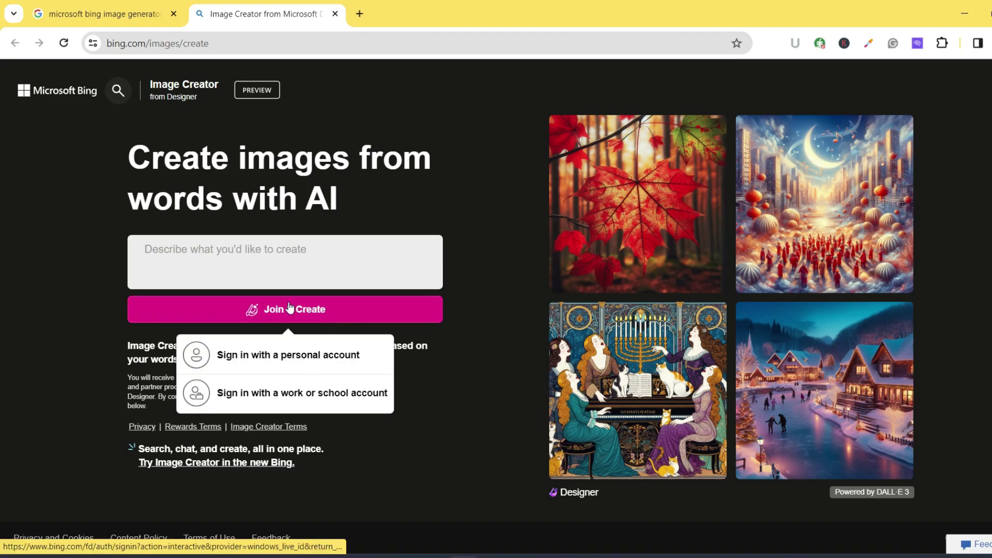
left_click(267, 355)
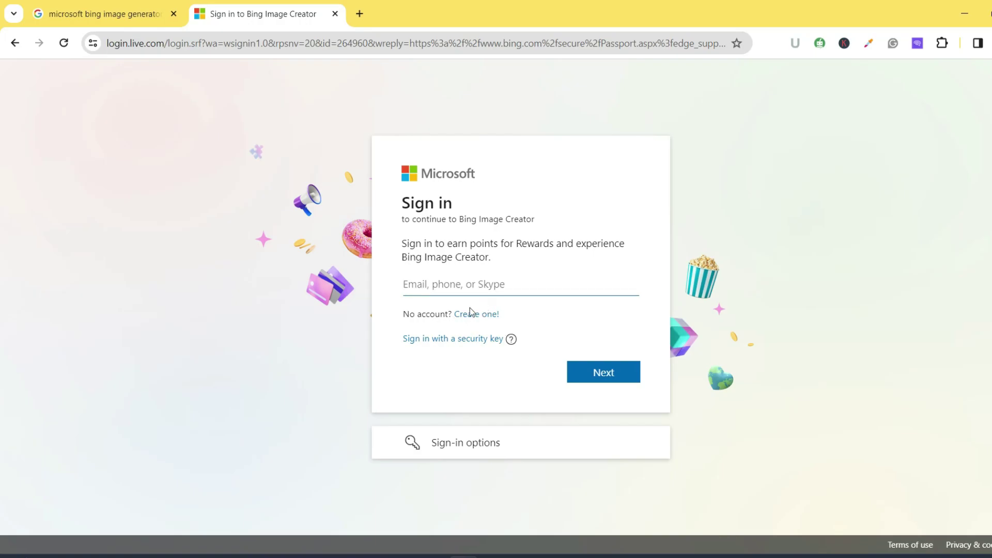
- Switch to Microsoft Edge, search for "microsoft bing image creator" and open the Image Creator from Microsoft Designer result
left_click(963, 13)
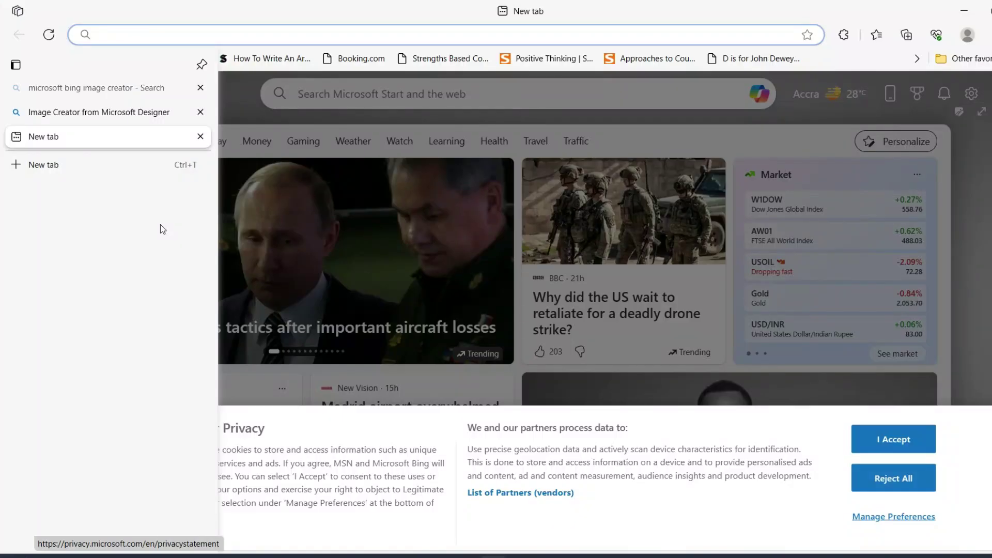
left_click(186, 38)
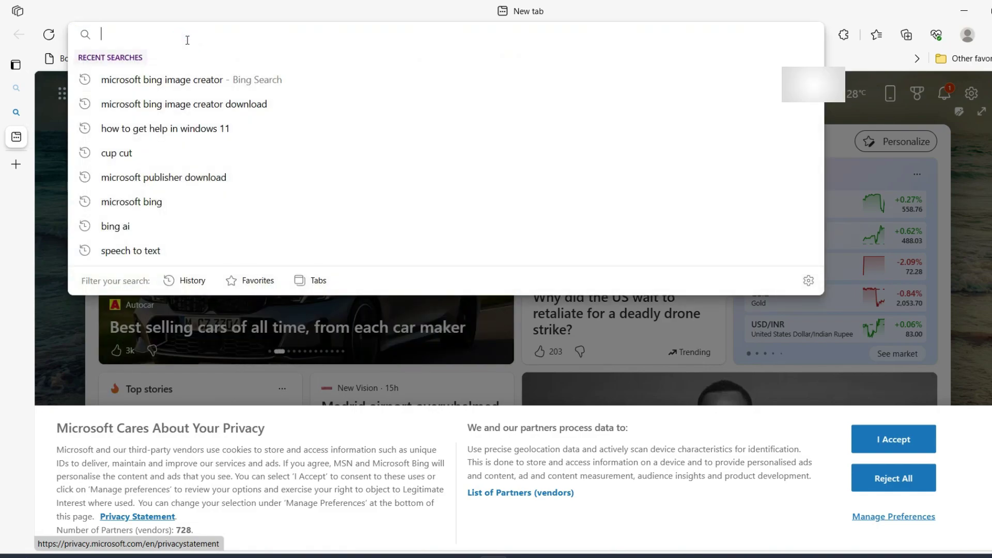
left_click(190, 80)
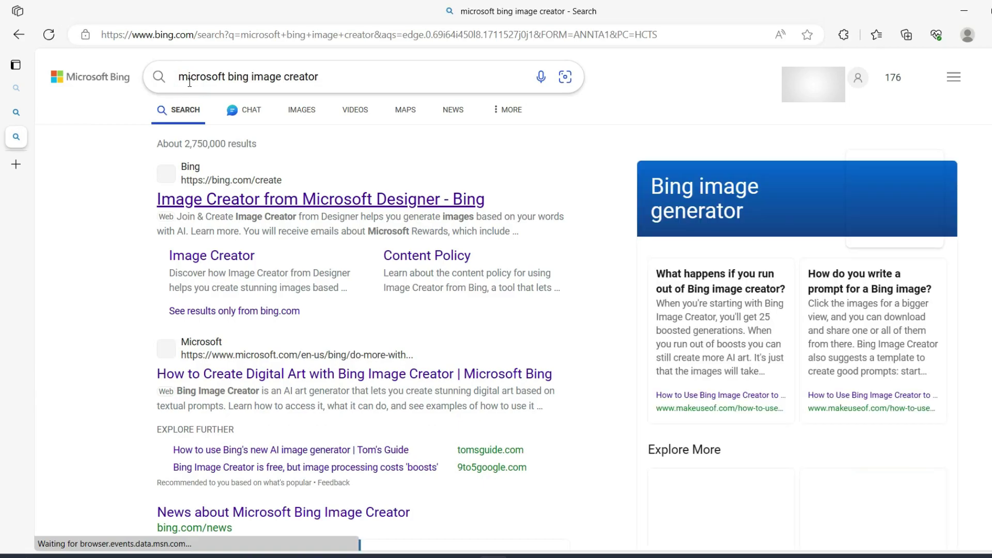
left_click(317, 208)
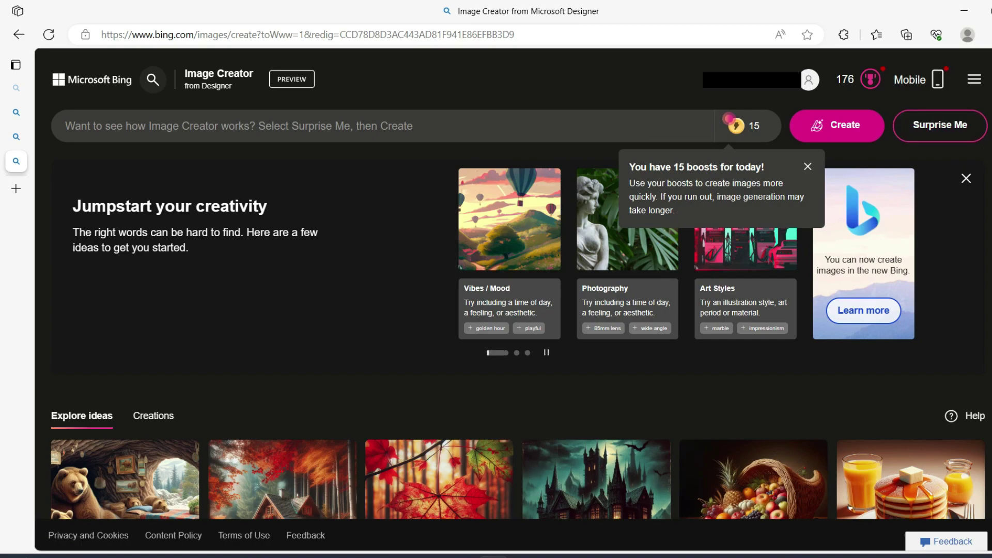
- Browse the sample images in the Explore ideas gallery and the introductory creativity tips
scroll(516, 335, "down", 15)
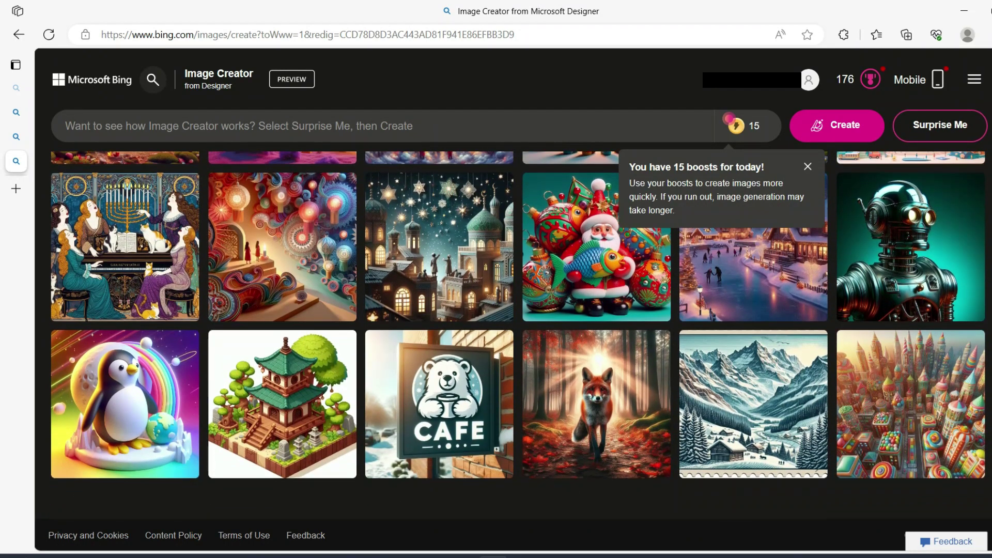
scroll(950, 304, "up", 5)
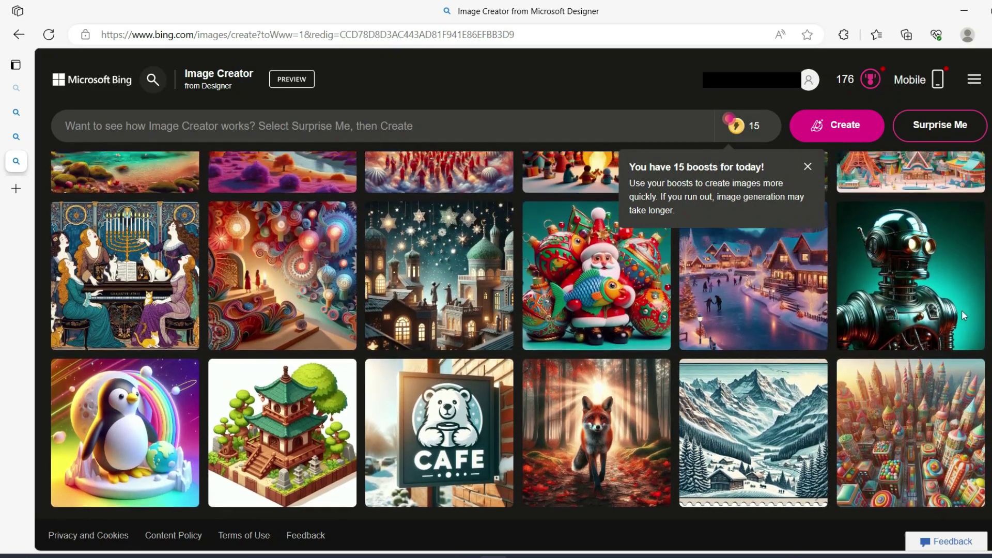
scroll(951, 304, "up", 2)
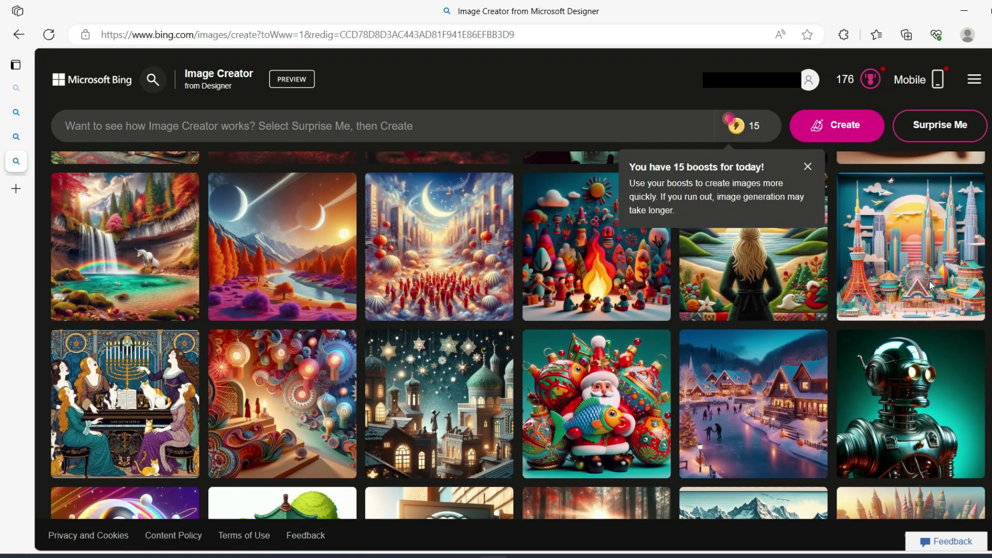
scroll(930, 284, "up", 10)
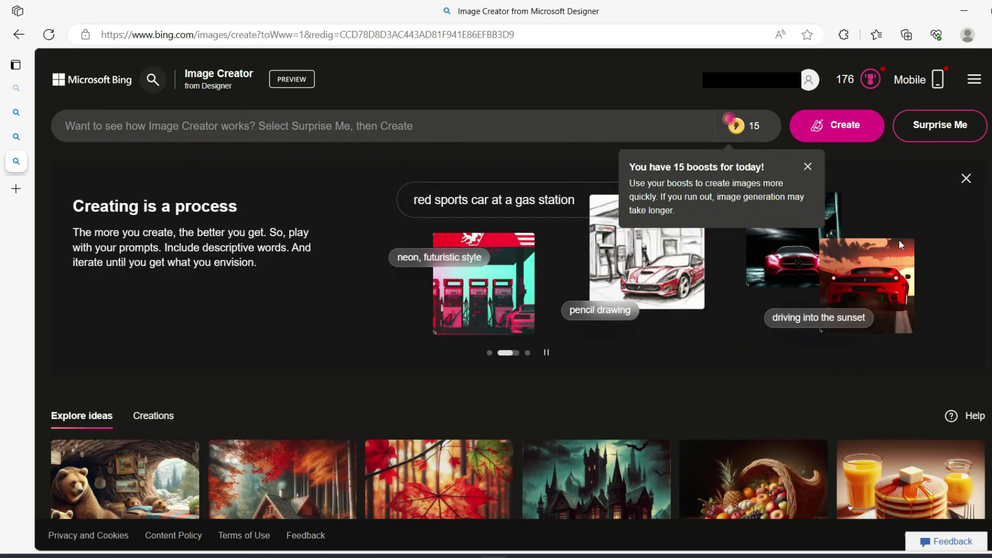
scroll(933, 290, "down", 10)
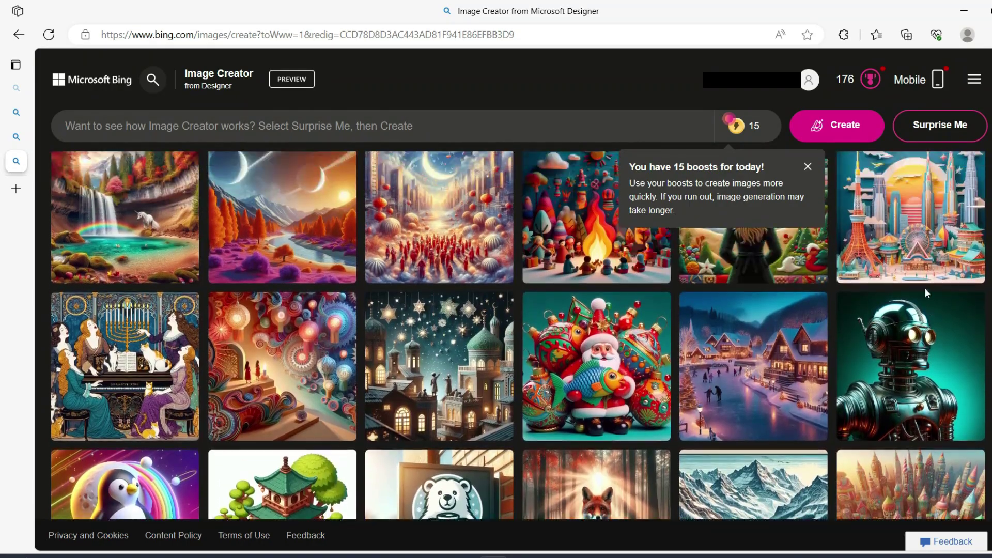
scroll(915, 276, "up", 10)
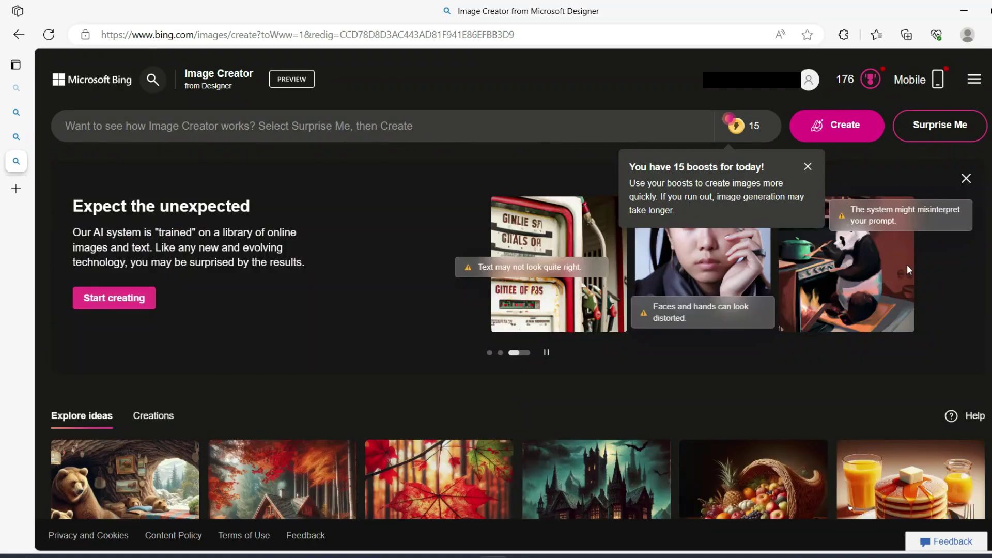
scroll(904, 252, "down", 10)
scroll(903, 252, "up", 10)
- Switch to the WordPad document "bing promts for my video" and copy the prompt beneath the "baby giant" heading
left_click(330, 130)
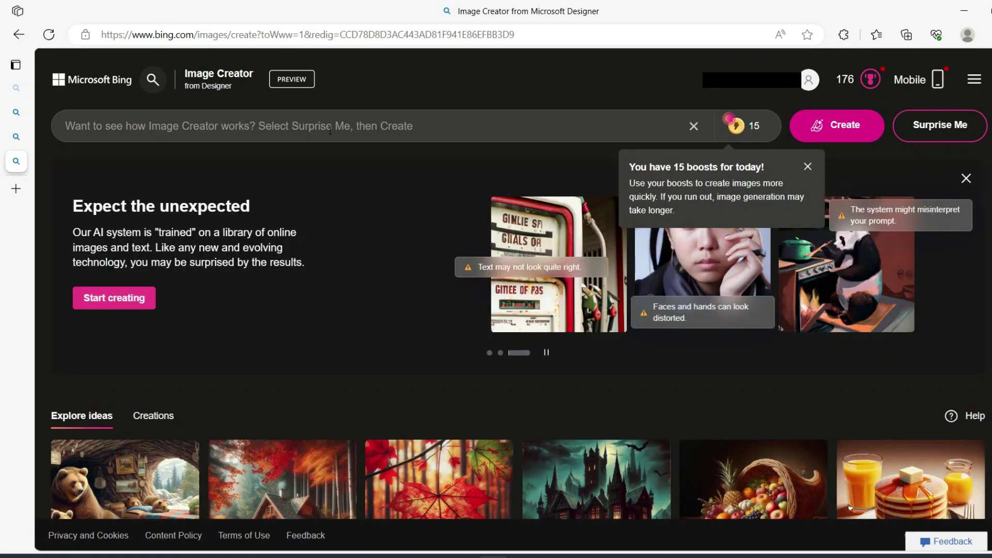
left_click(300, 126)
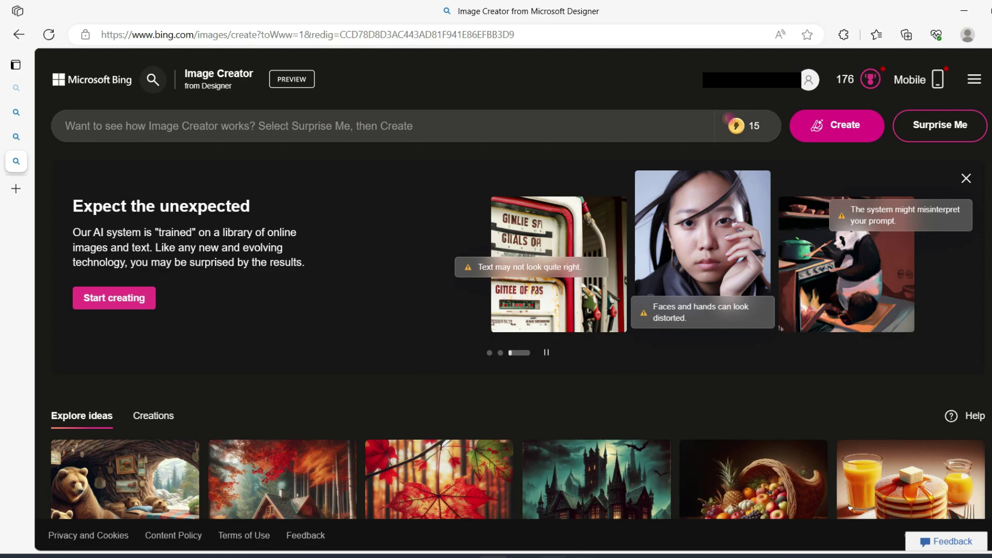
mouse_move(820, 555)
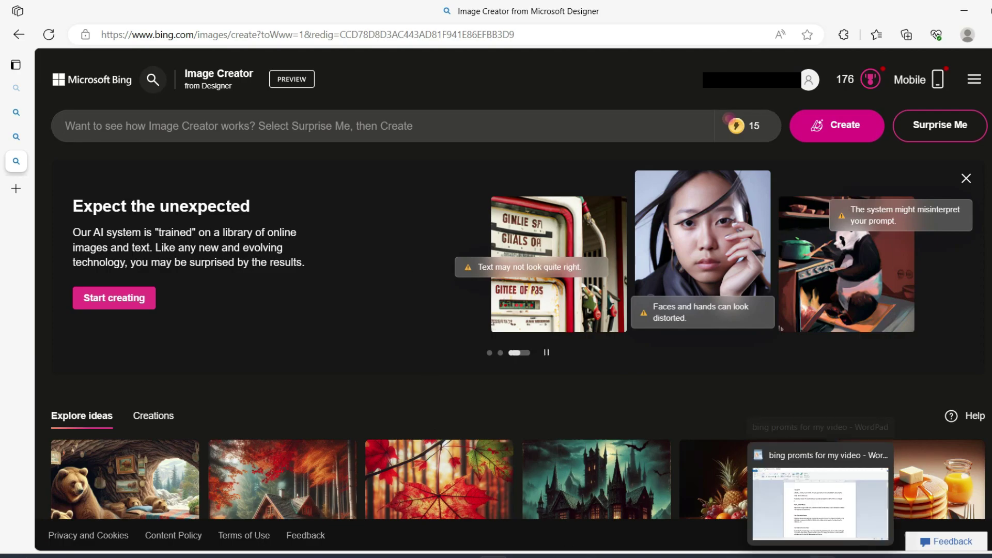
left_click(758, 524)
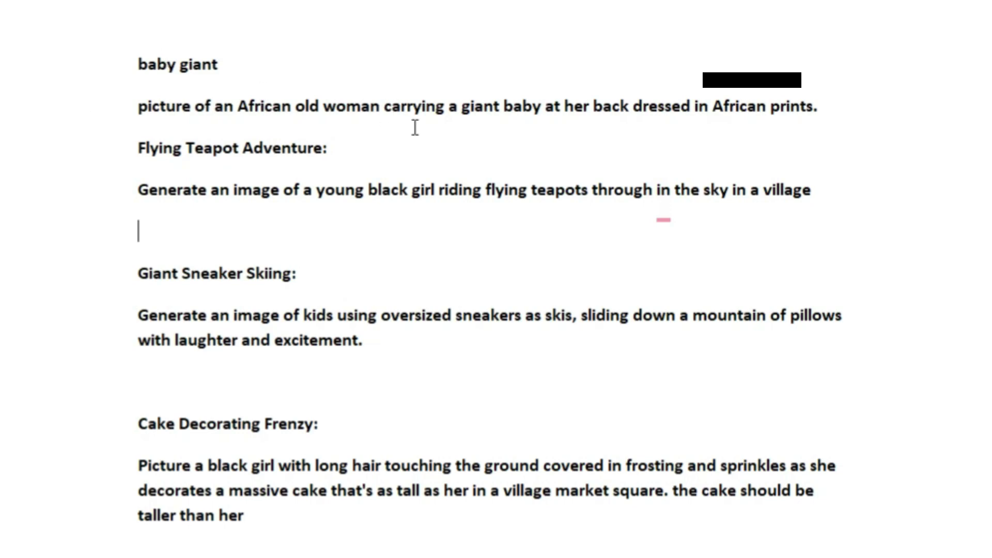
left_click(843, 101)
left_click(122, 106)
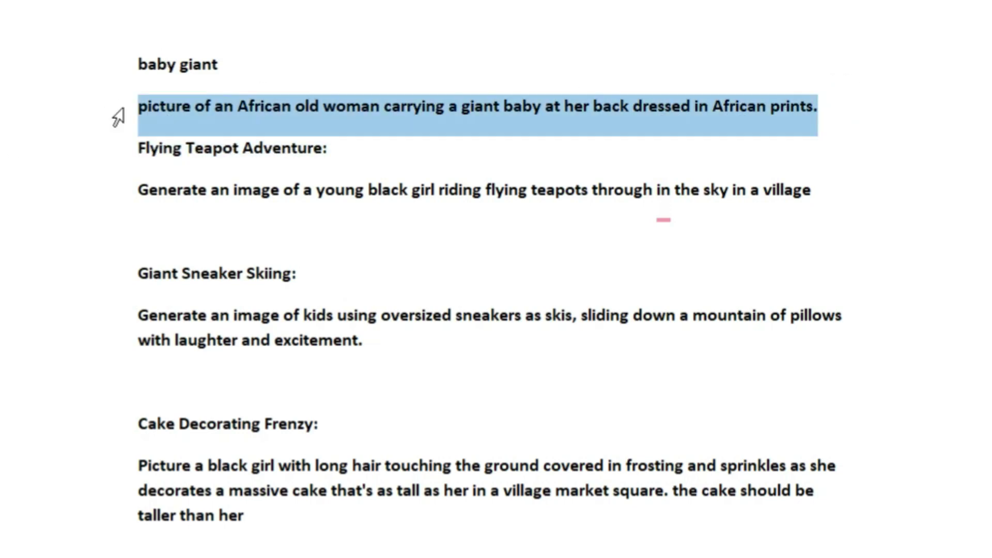
right_click(157, 110)
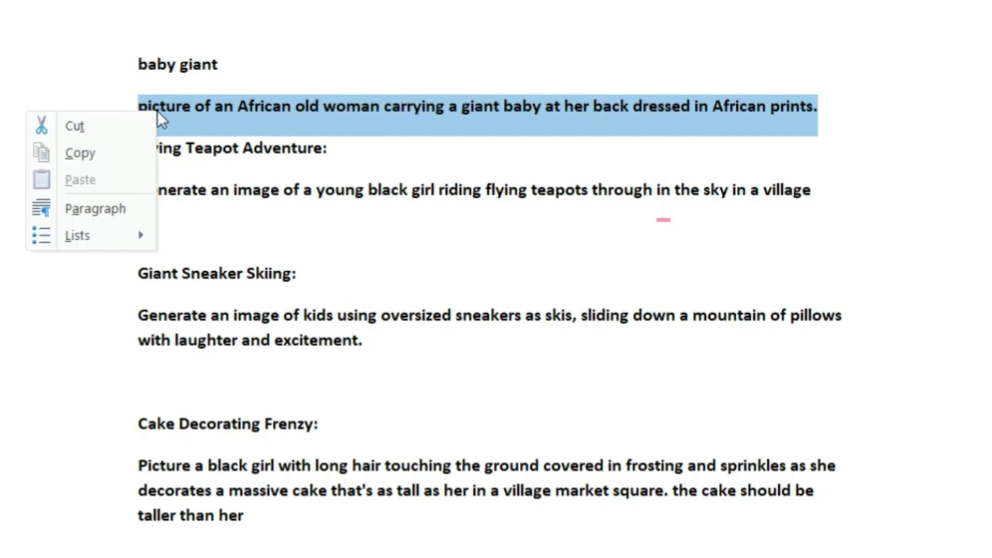
left_click(95, 157)
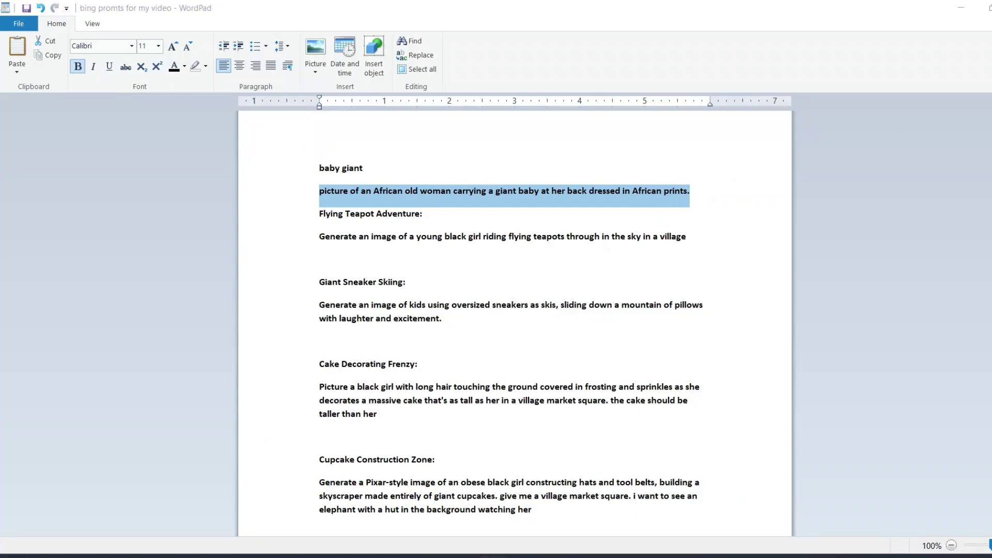
- Return to Image Creator in Edge and generate images from the copied prompt about an African old woman carrying a giant baby
key("alt+Tab")
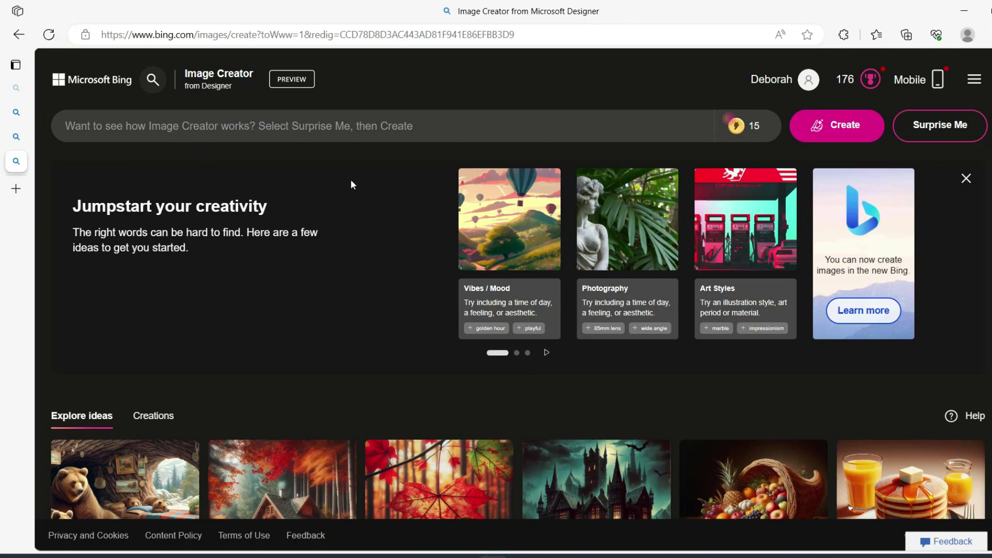
left_click(280, 132)
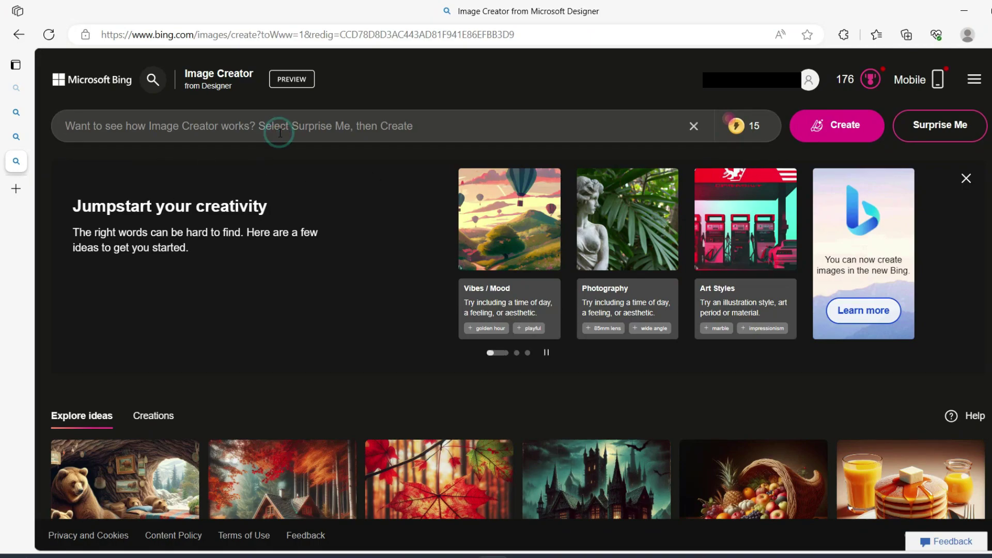
key("ctrl+v")
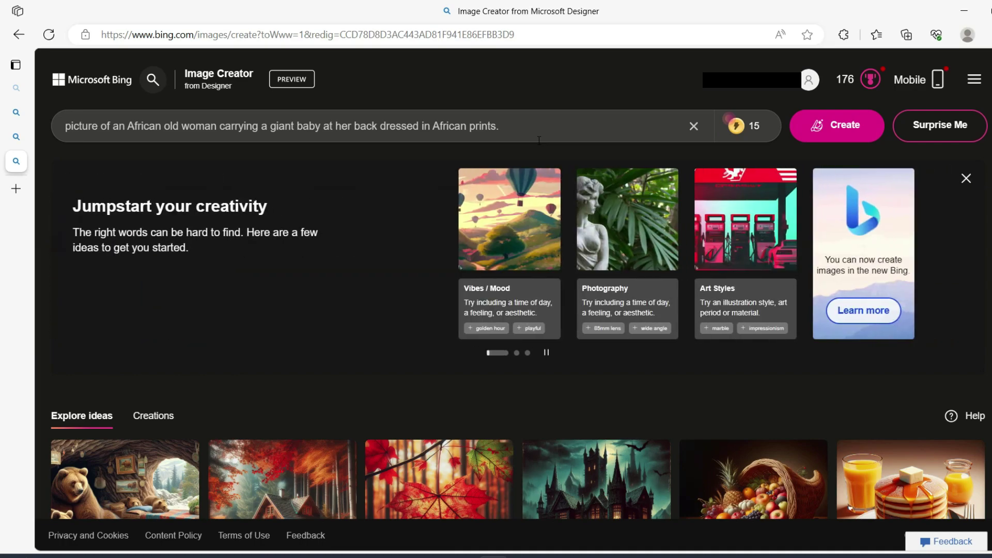
left_click(841, 132)
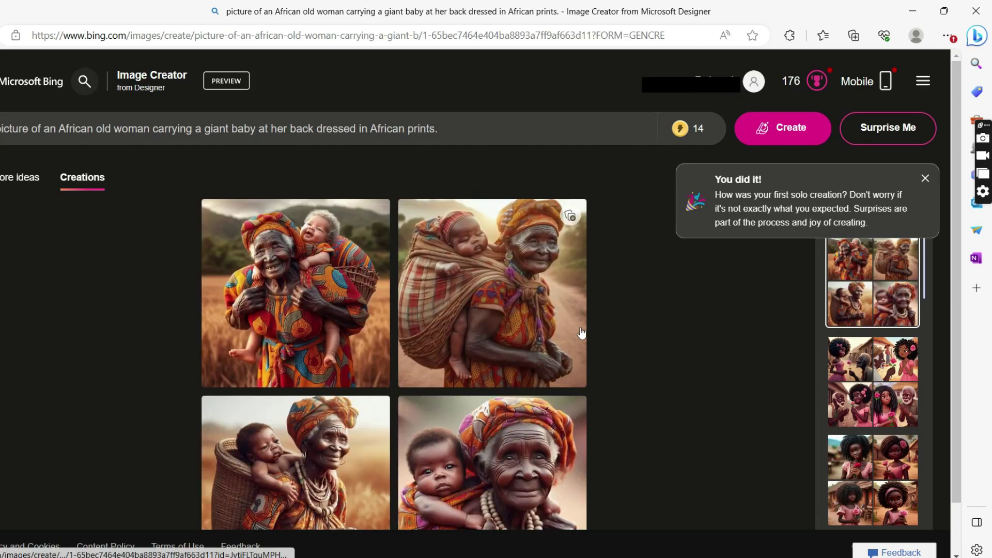
- Save the first generated image as JPEG "OIG2 (14)" in a new folder named "new Av" inside the binge image folder
scroll(959, 250, "down", 1)
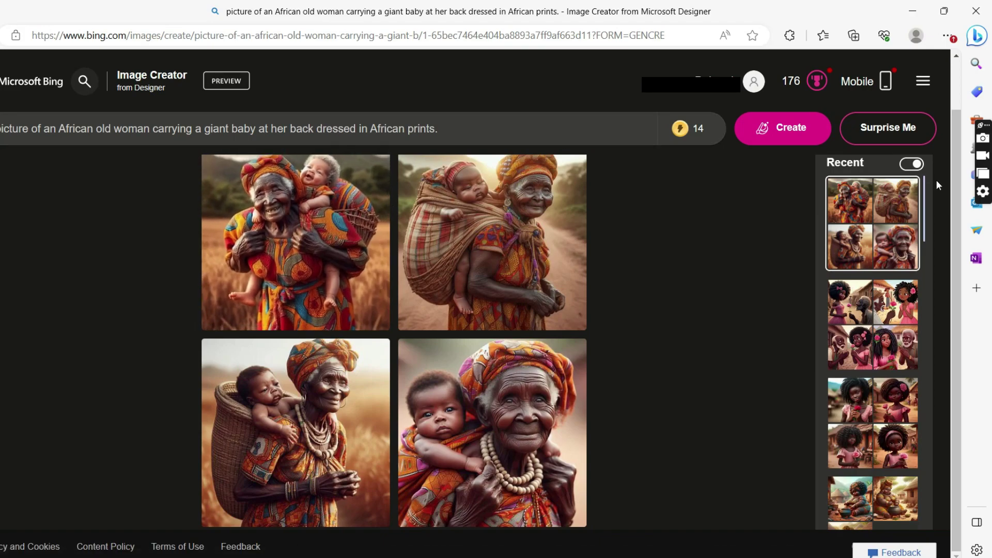
scroll(938, 181, "up", 2)
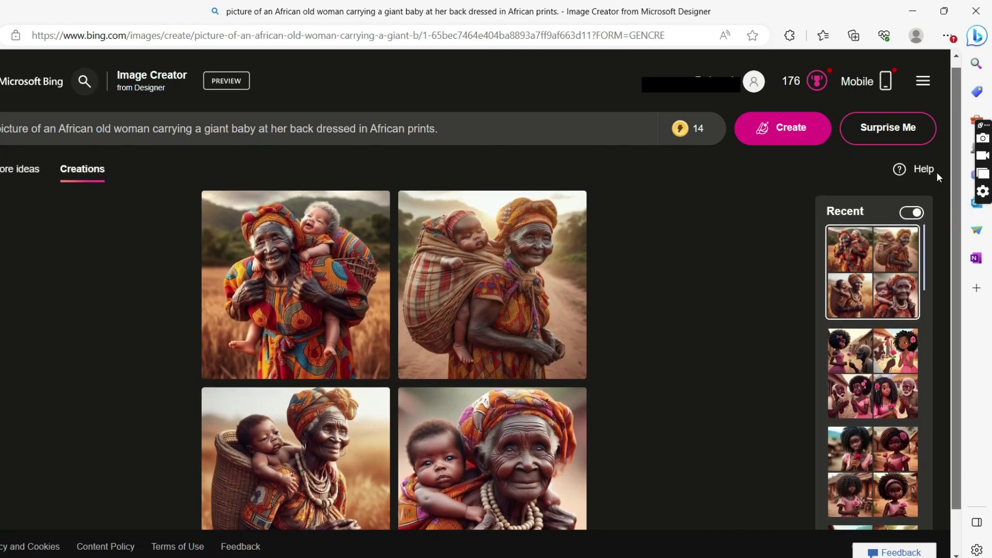
right_click(328, 272)
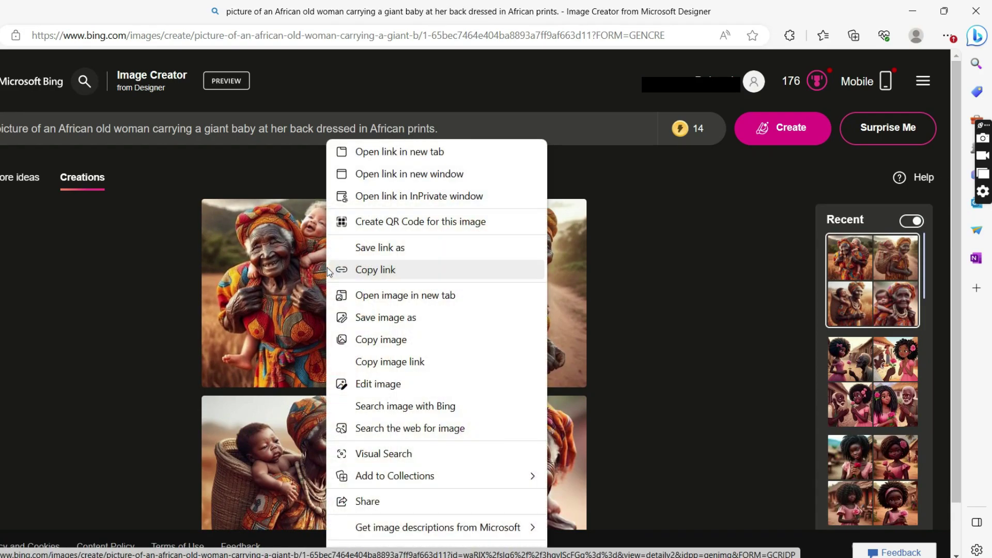
left_click(382, 317)
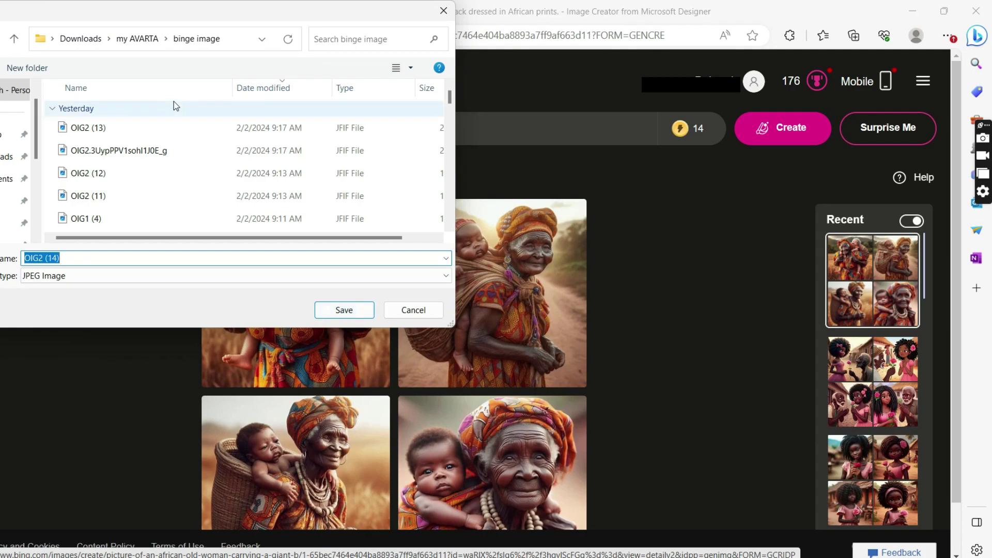
left_click(32, 67)
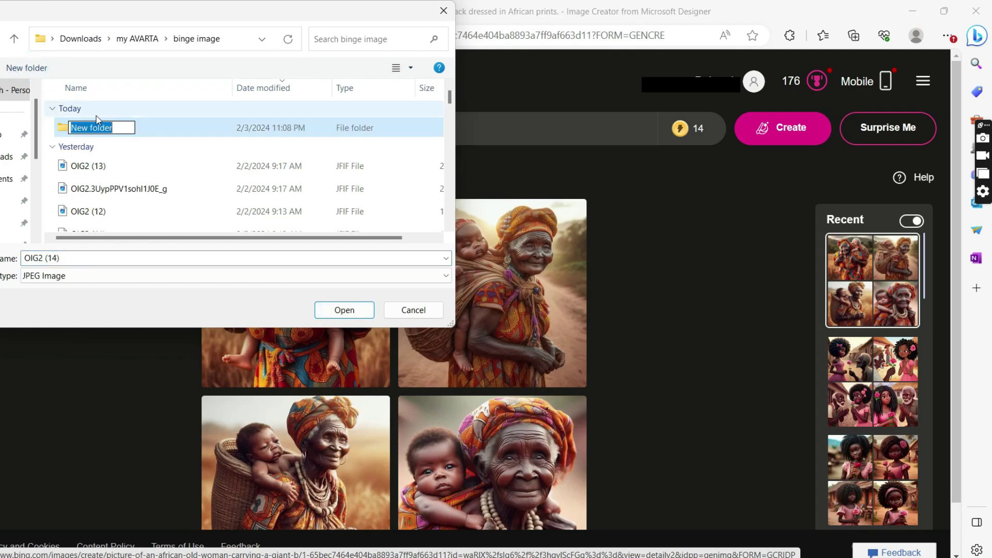
type("ne")
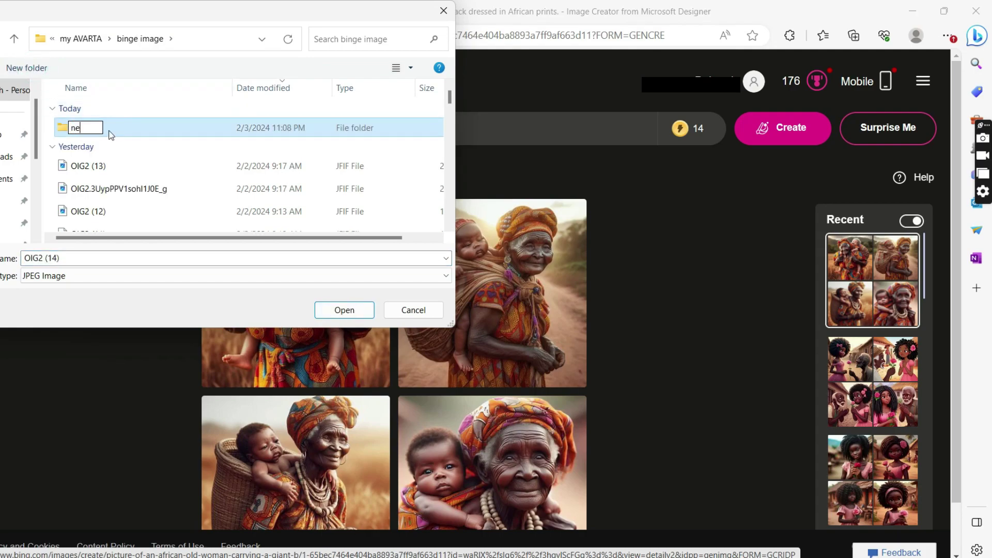
type("w a")
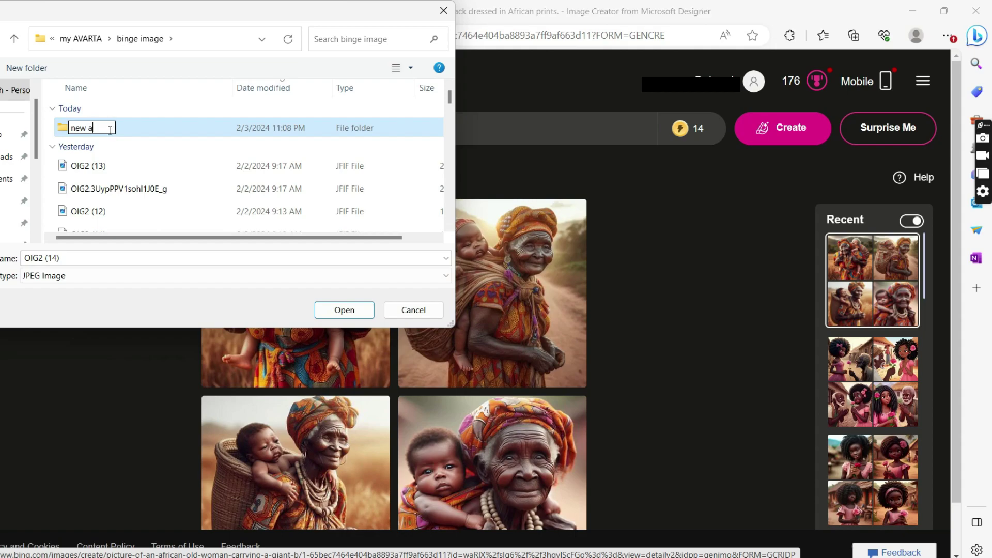
key("BackSpace")
type("A")
type("v")
left_click(192, 127)
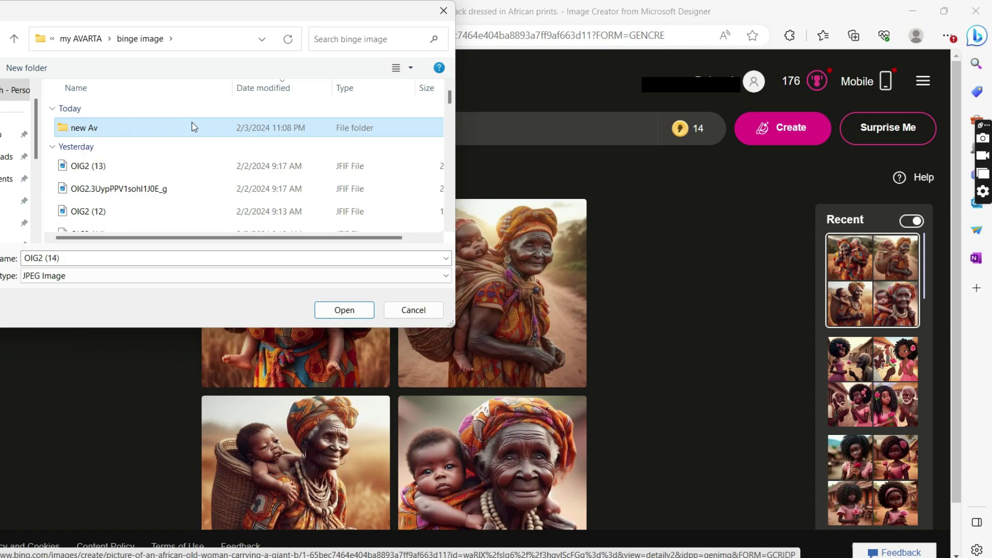
double_click(191, 127)
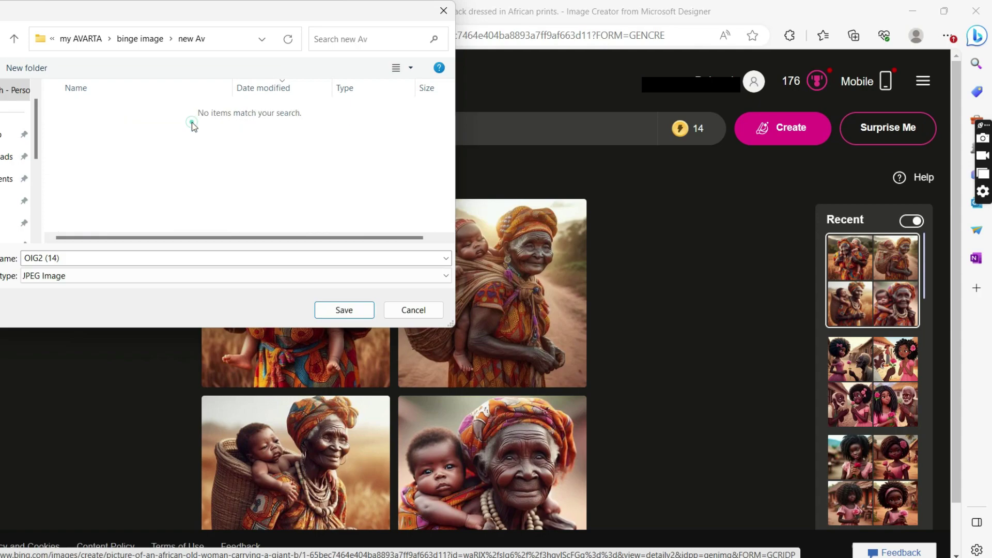
left_click(345, 312)
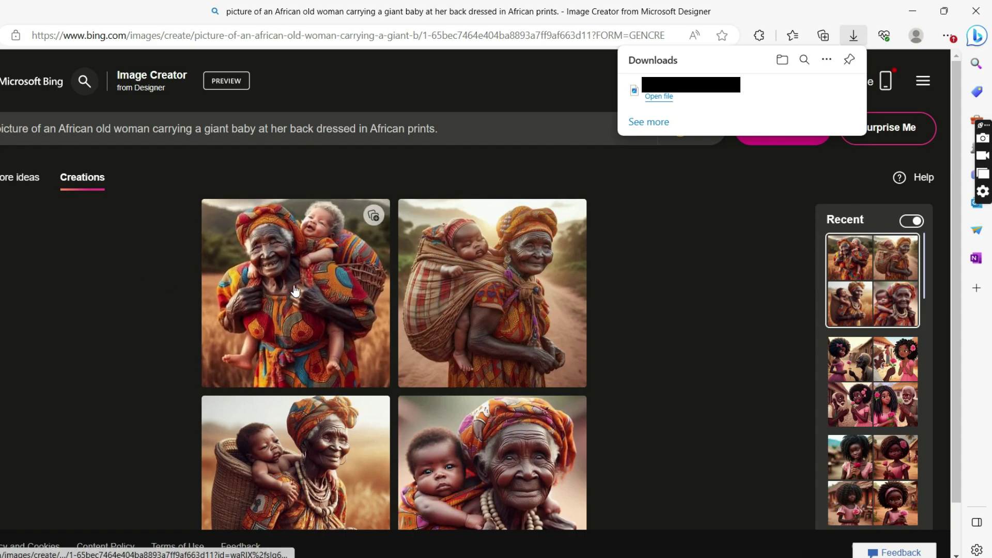
- Open the first generated image at full size and save it as JPEG "OIG2" in the "new Av" folder
left_click(331, 274)
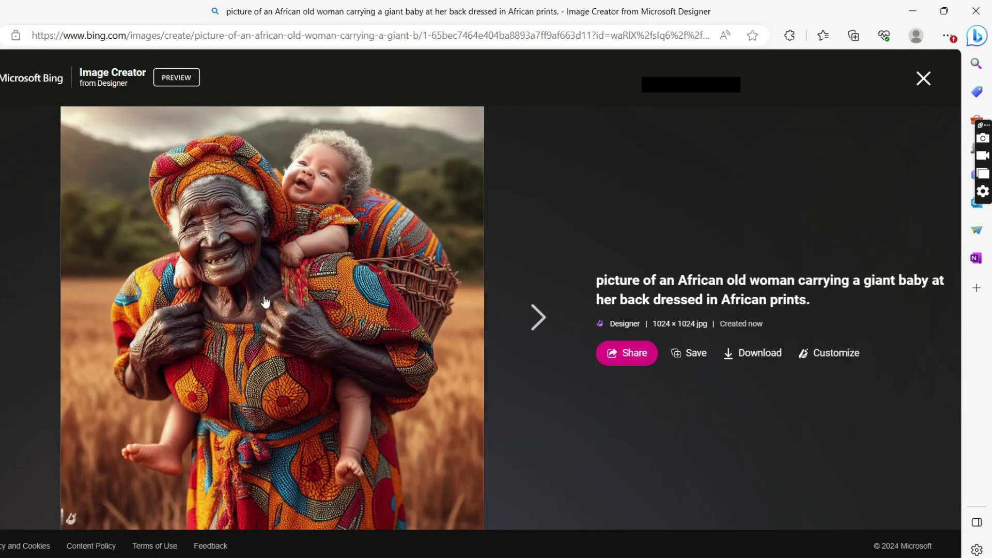
right_click(219, 289)
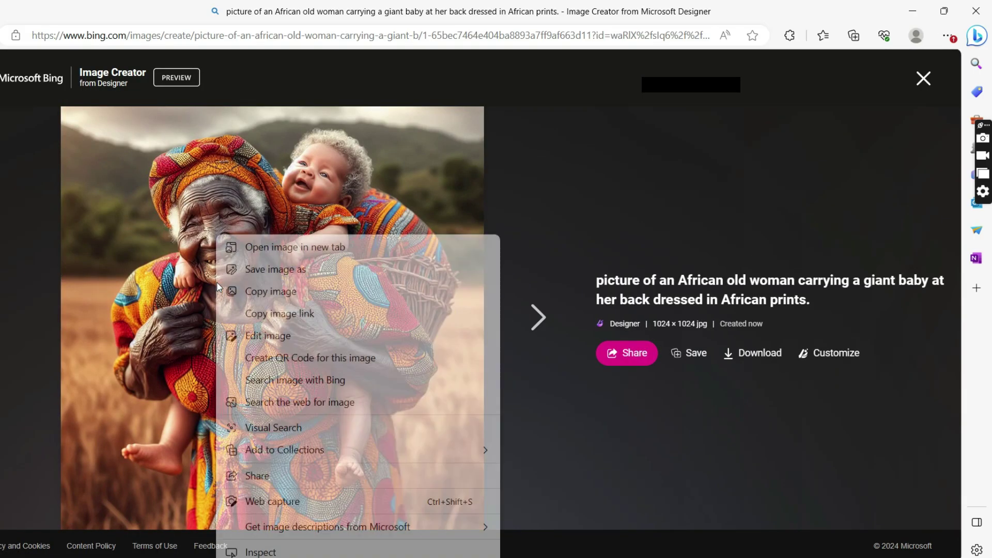
left_click(276, 269)
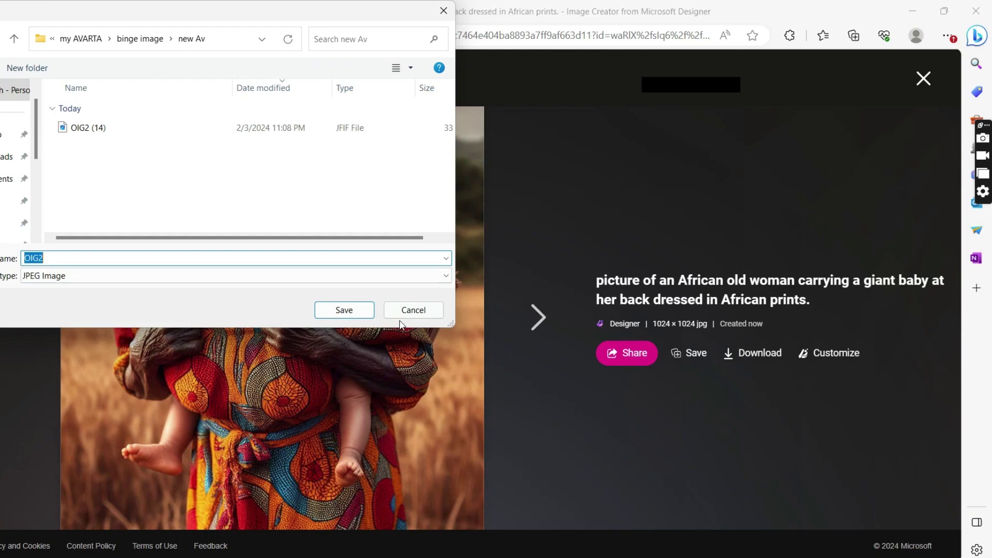
left_click(351, 312)
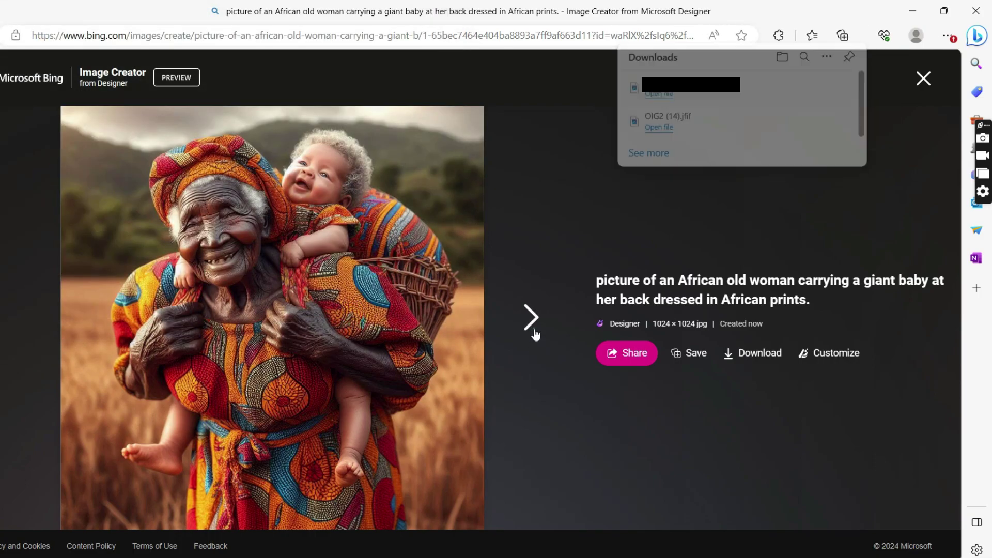
- Go to the second generated image and save it as JPEG "OIG2 (1)" in the "new Av" folder
left_click(533, 326)
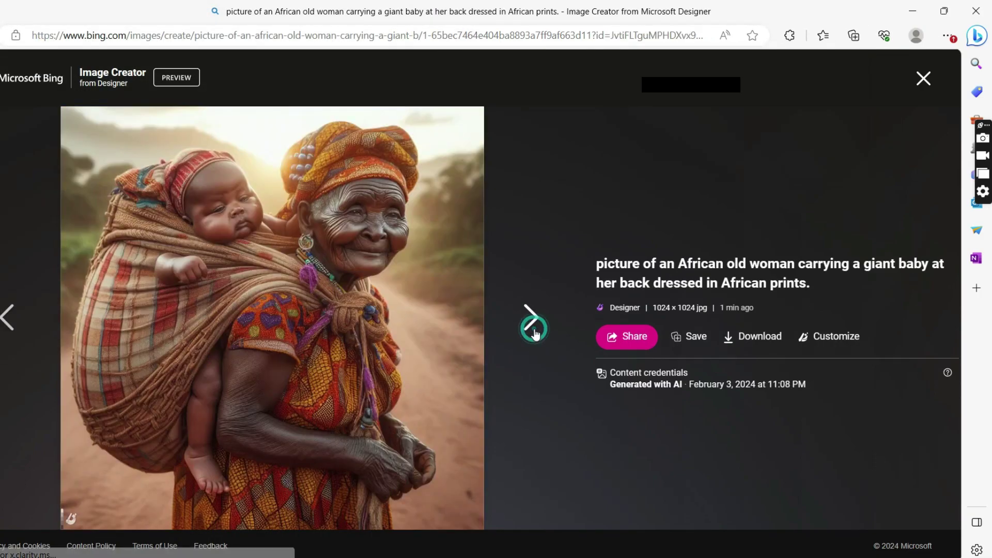
right_click(288, 288)
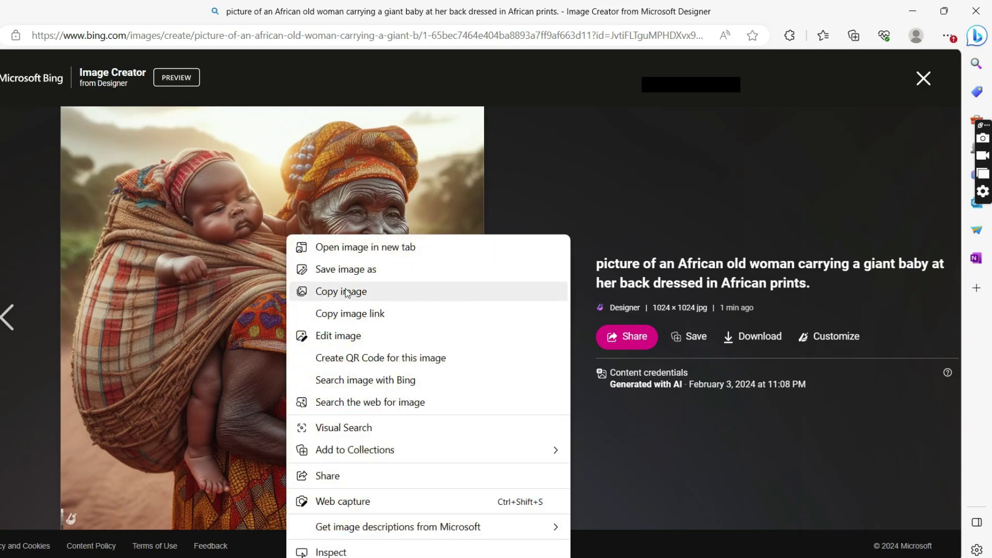
left_click(339, 269)
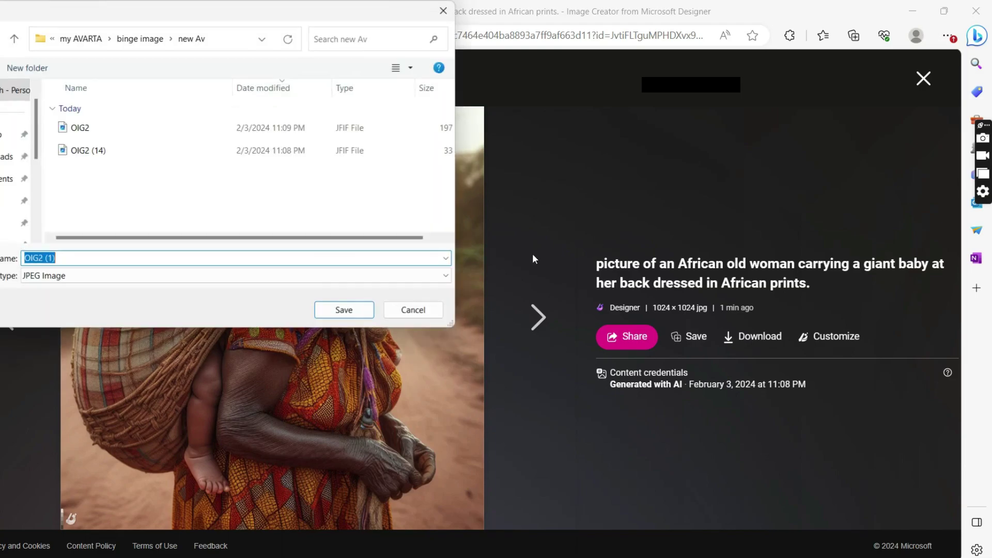
left_click(341, 311)
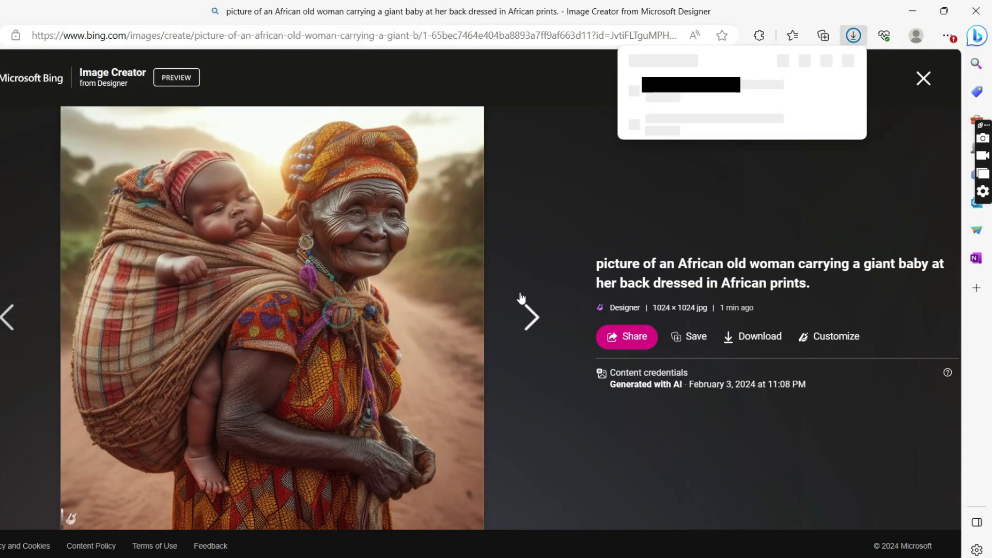
- Go to the third generated image and save it as JPEG "OIG2 (2)" in the "new Av" folder
left_click(527, 315)
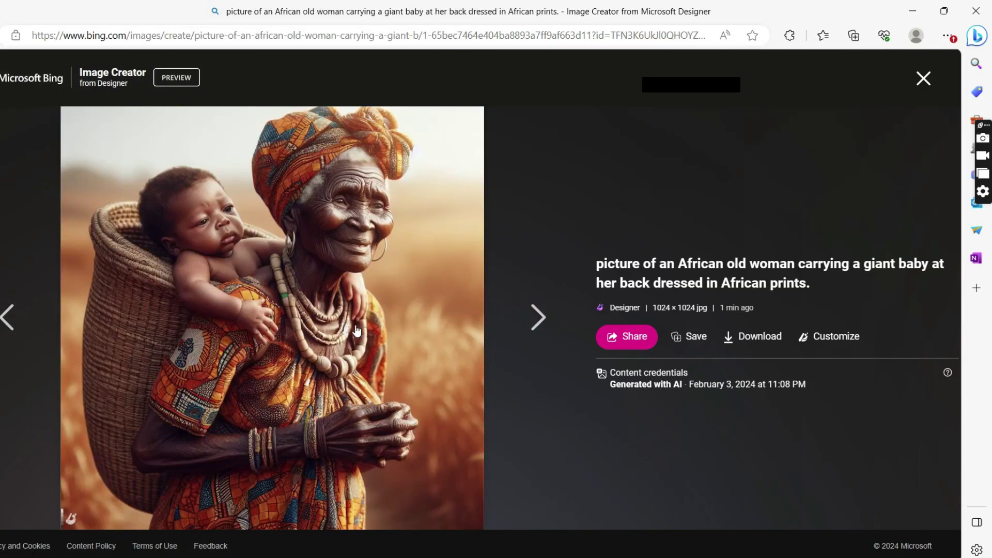
right_click(356, 330)
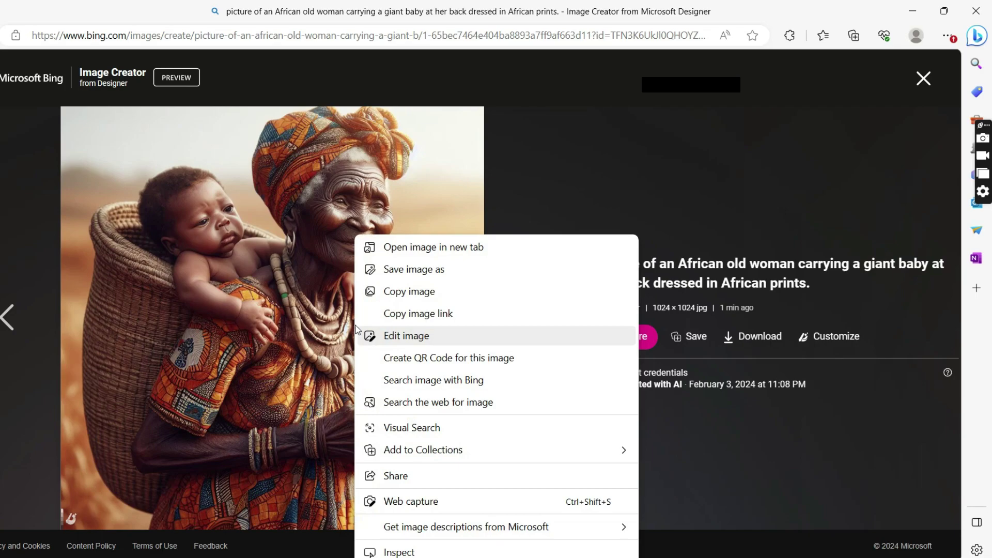
left_click(395, 272)
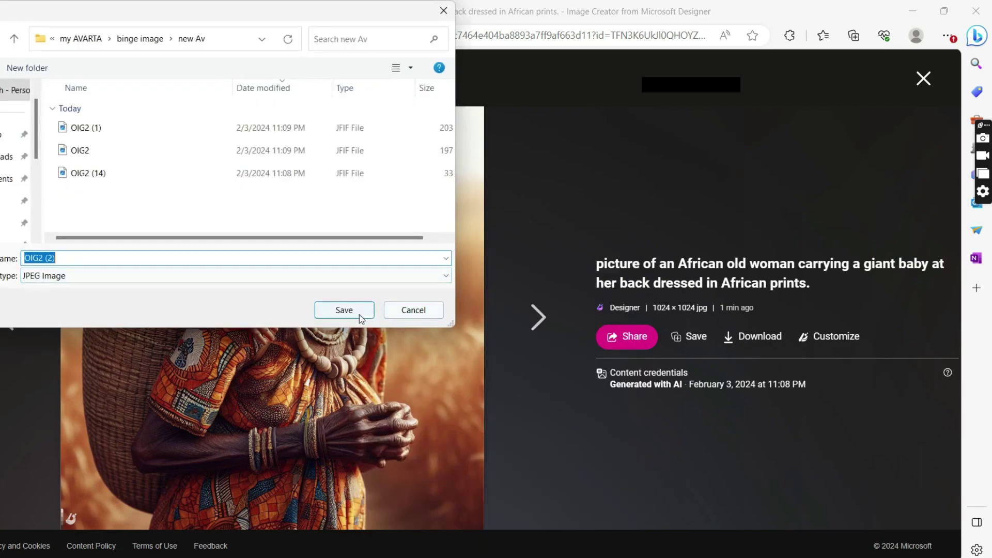
left_click(345, 310)
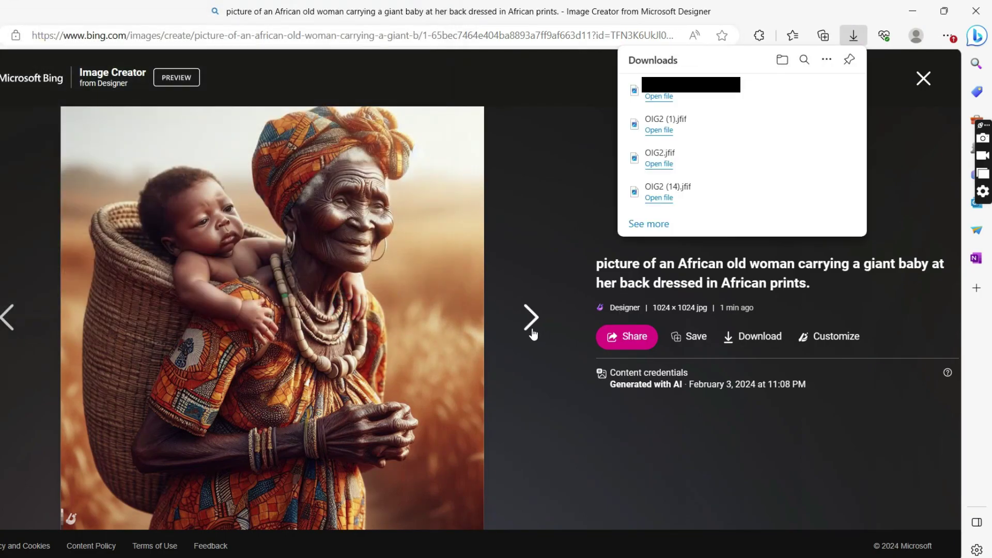
- Save the fourth generated image as JPEG under its suggested name in "new Av", and close the full-size view
left_click(532, 325)
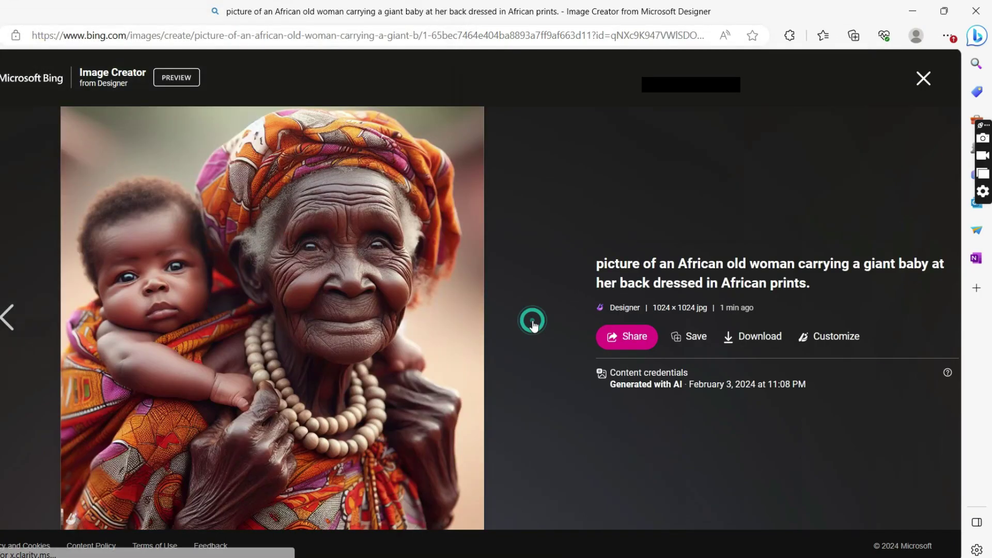
right_click(321, 345)
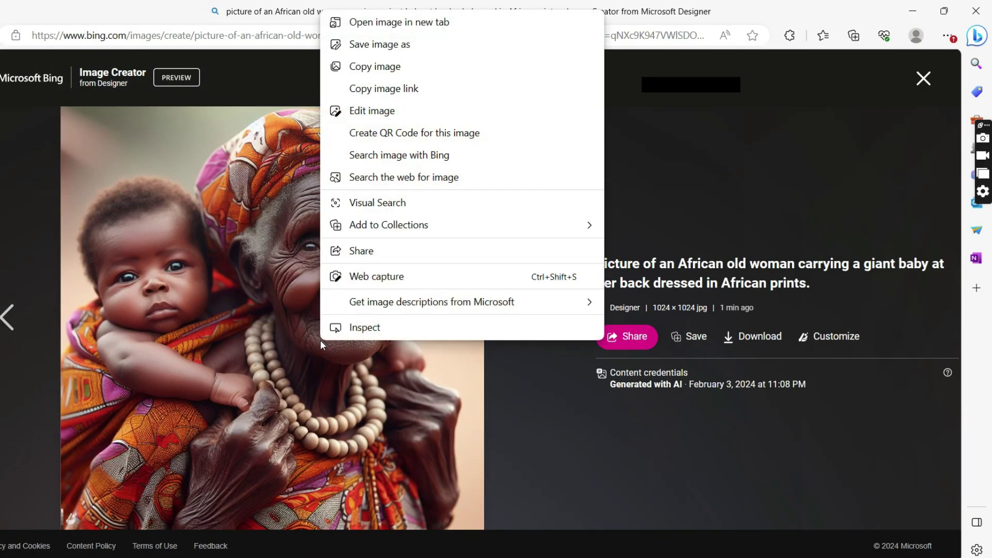
left_click(433, 46)
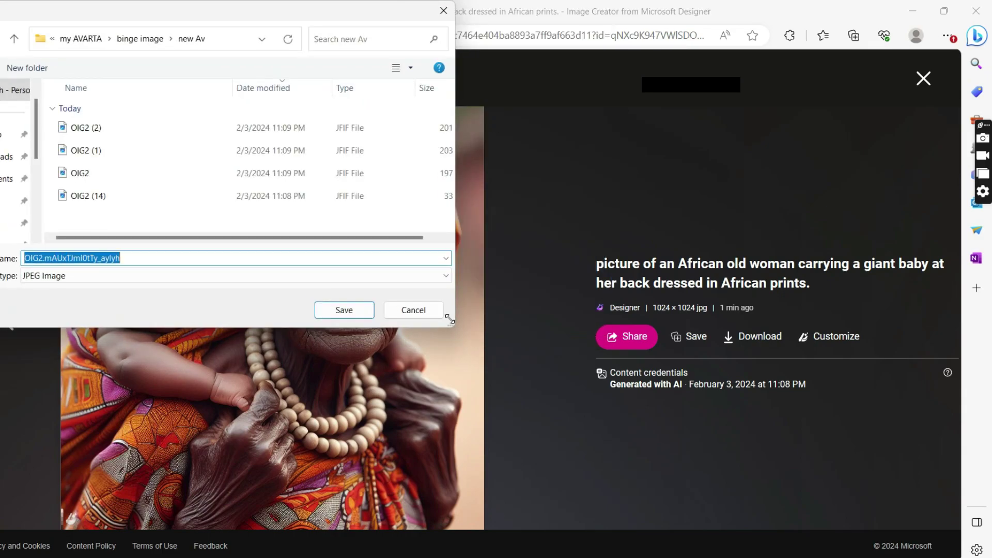
left_click(344, 310)
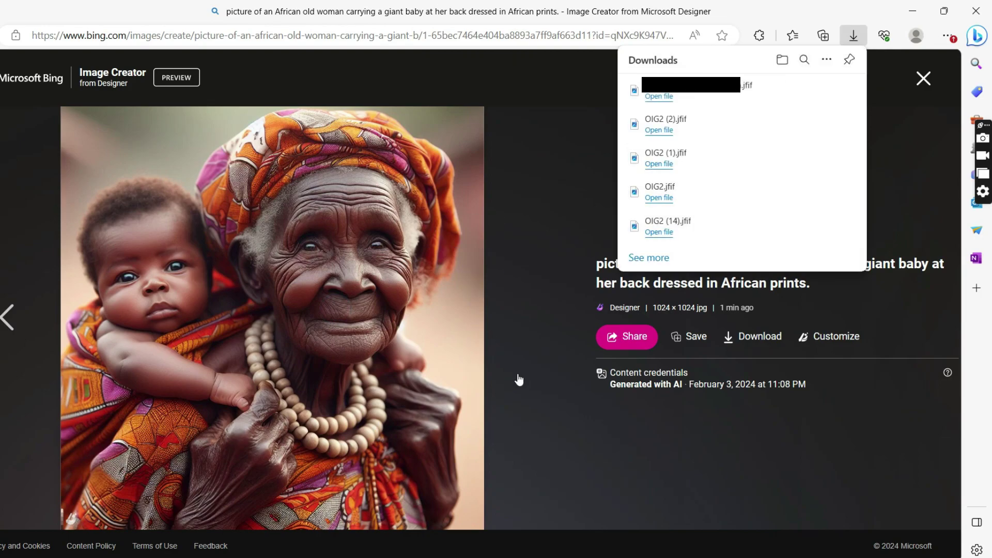
left_click(558, 191)
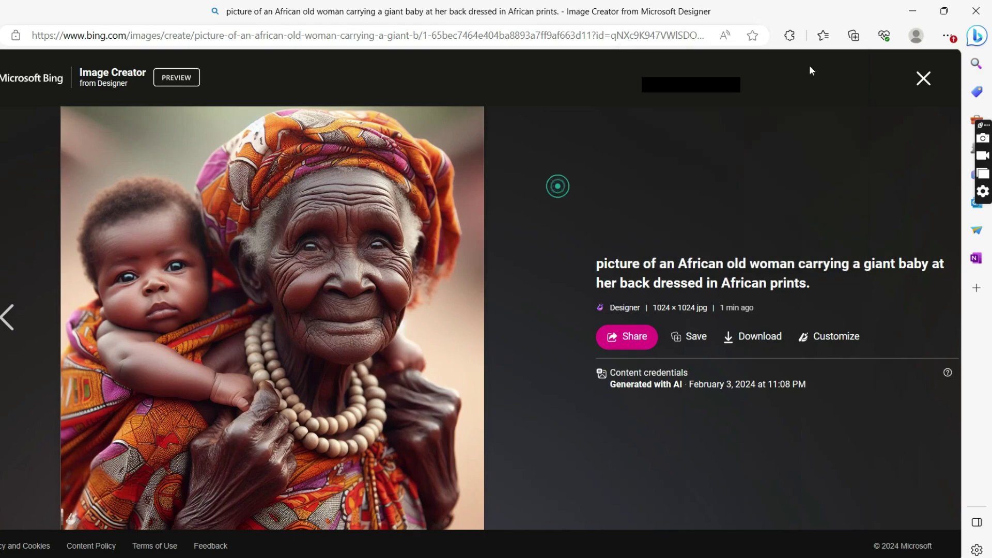
left_click(923, 79)
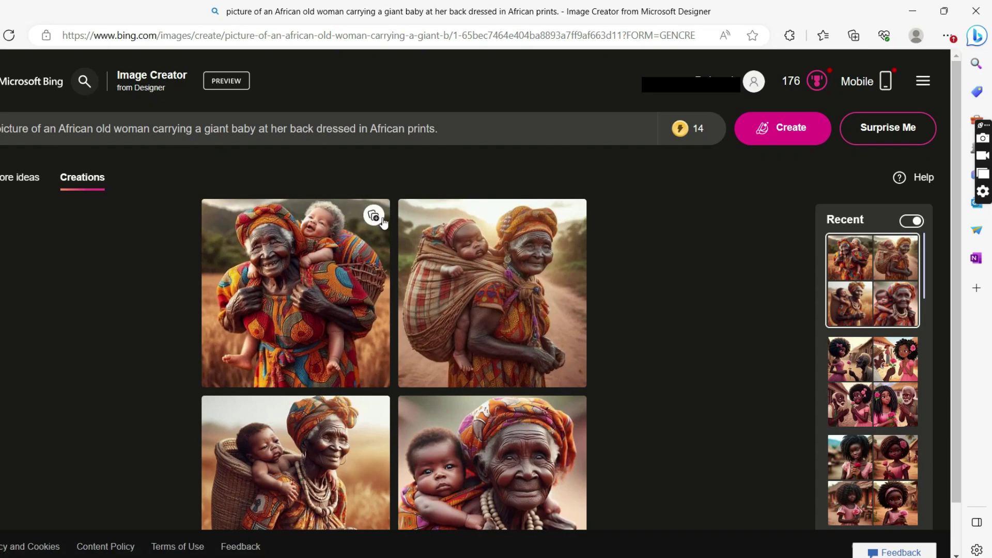
- Save the first image to the Saved Images collection and try to add the second image to it
left_click(374, 217)
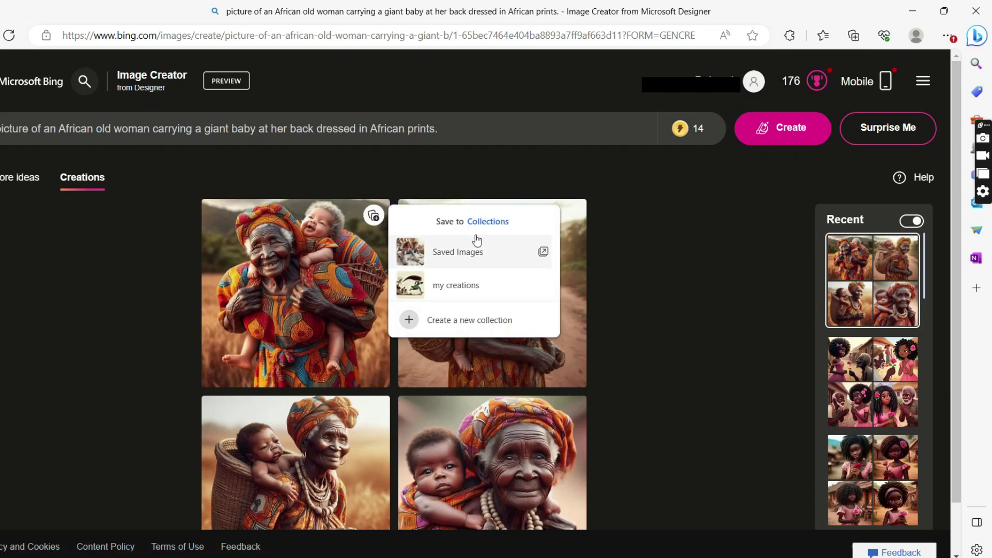
left_click(418, 250)
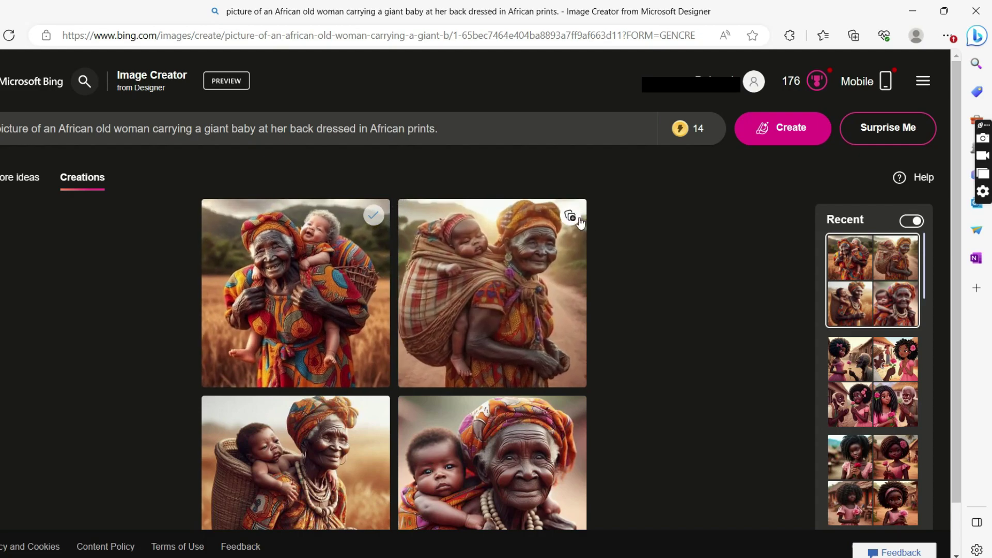
left_click(571, 219)
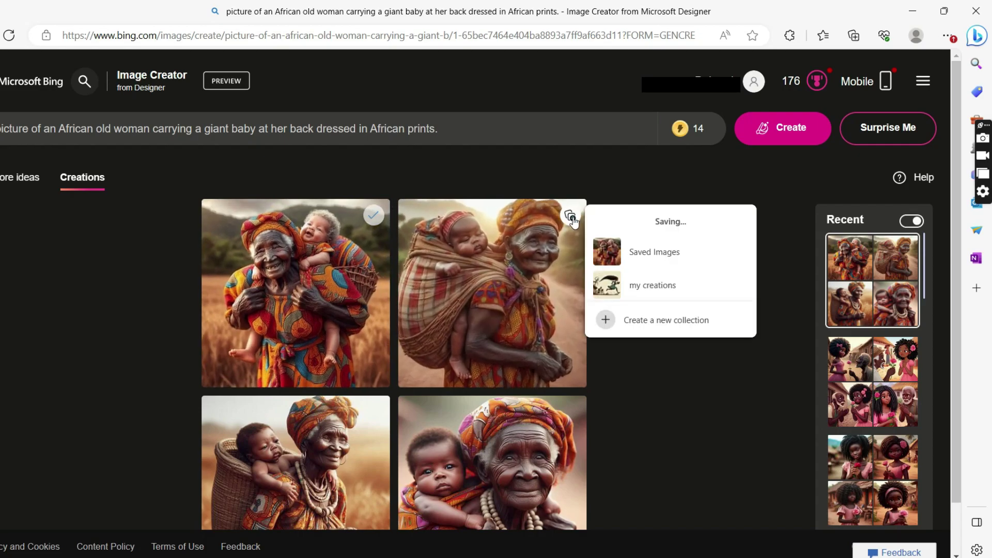
left_click(619, 254)
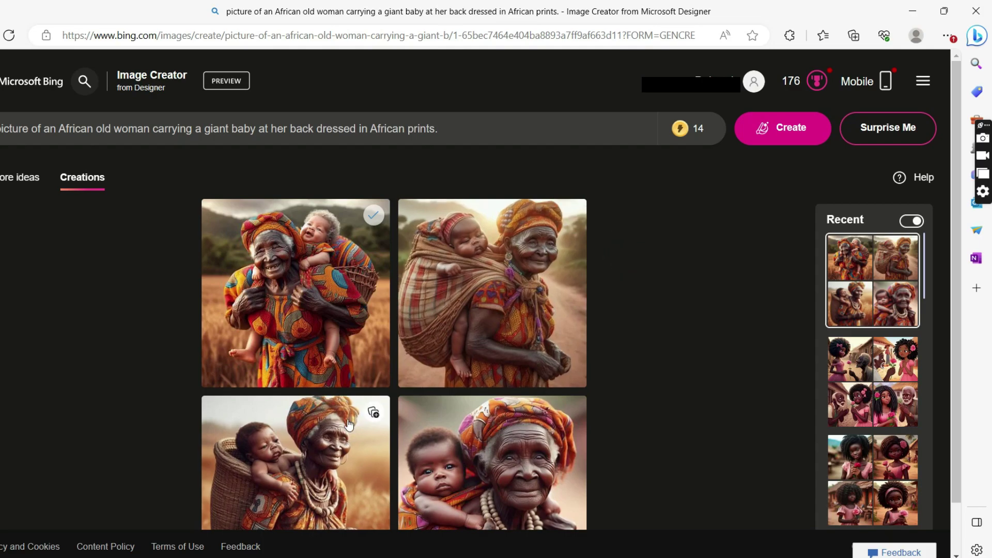
- Save the third image to the Saved Images collection and try to add the fourth image to it
left_click(374, 416)
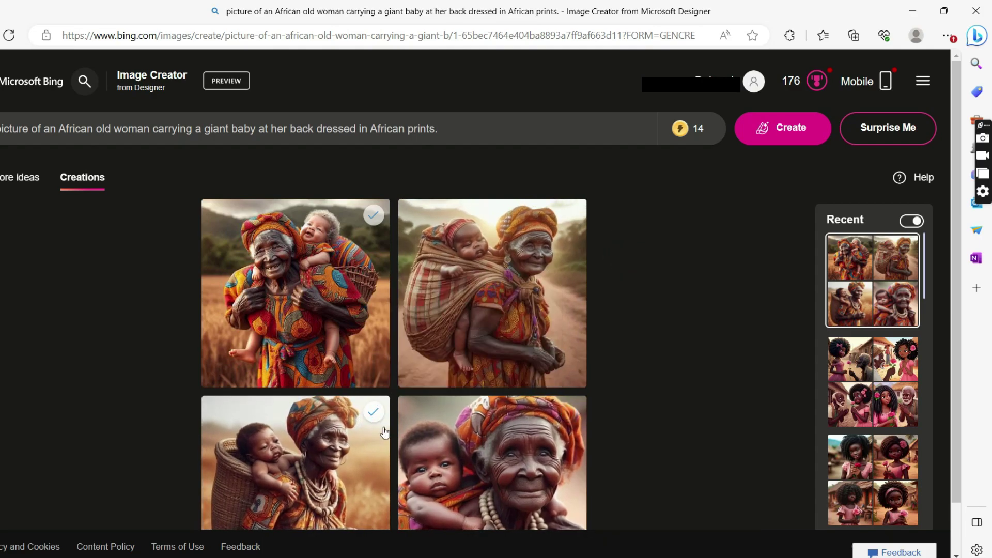
left_click(373, 424)
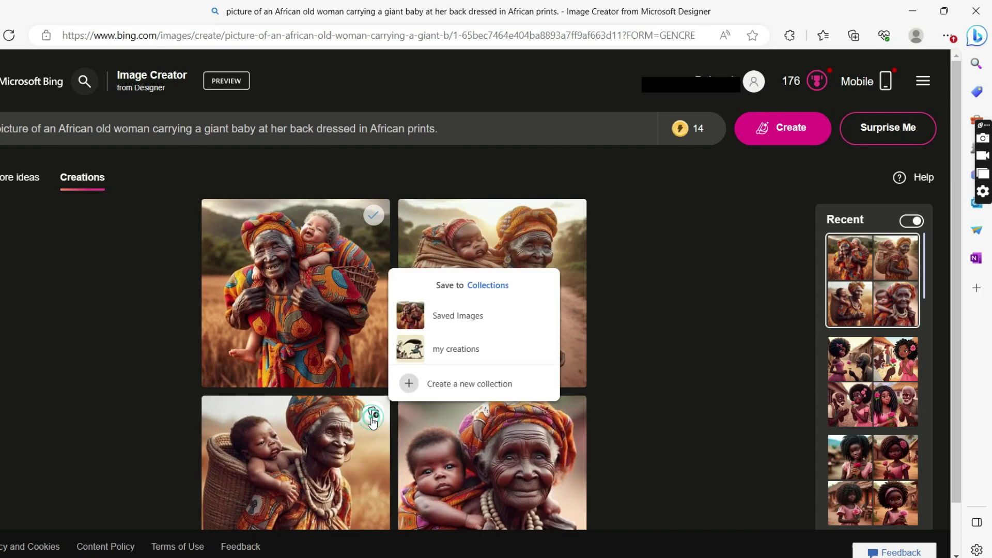
left_click(455, 327)
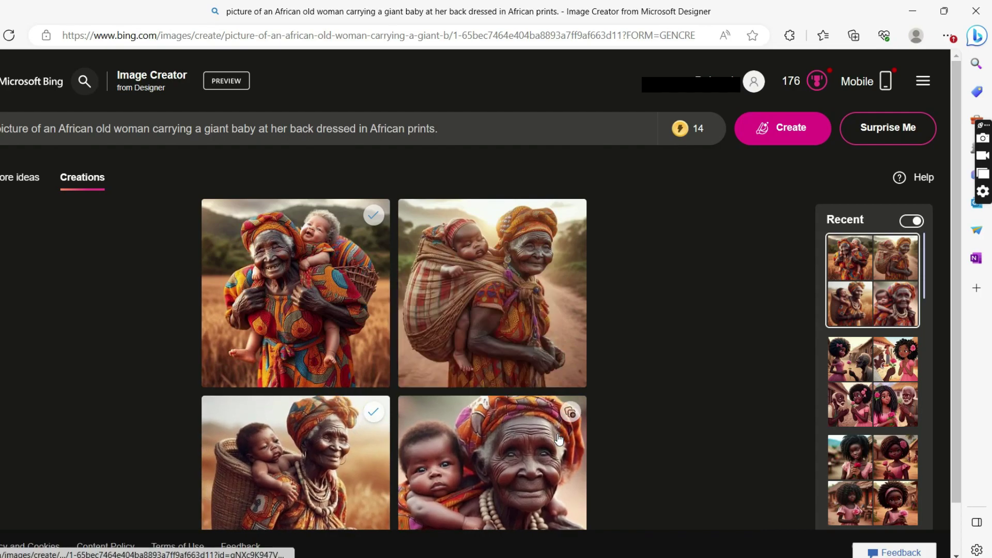
left_click(569, 412)
left_click(635, 310)
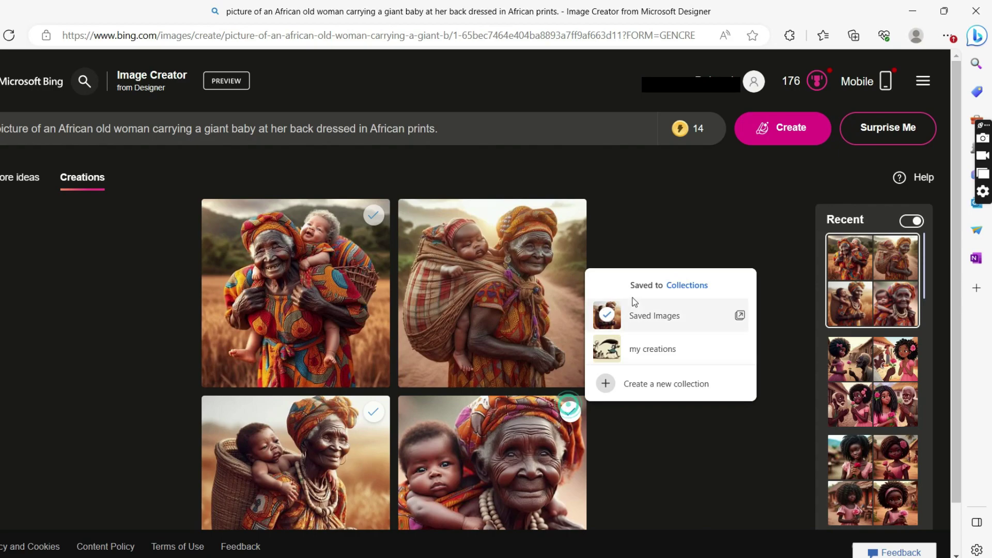
left_click(645, 324)
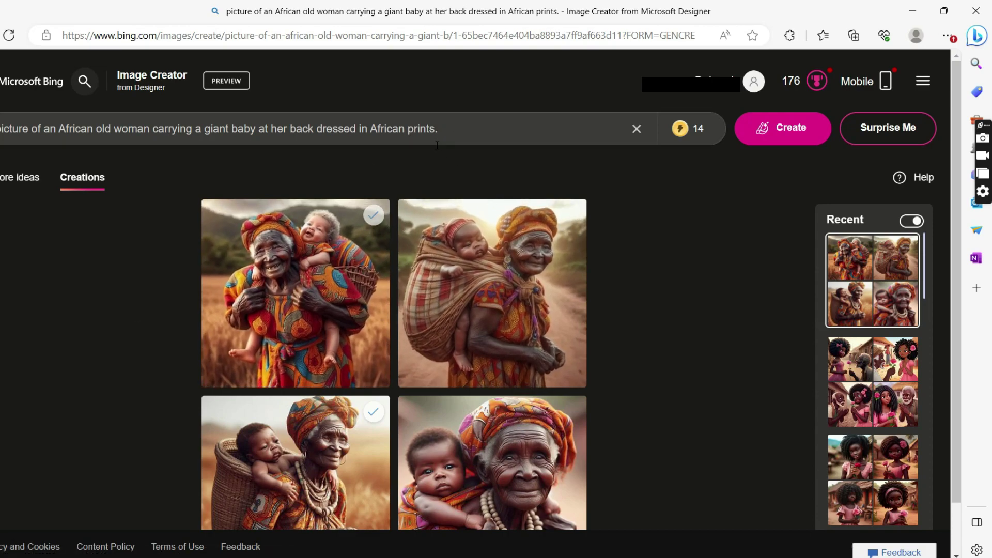
- Replace the prompt's final period with "holding an umbrella in the rains" and generate new images
left_click(462, 136)
key("BackSpace")
type("holding an umbrellai")
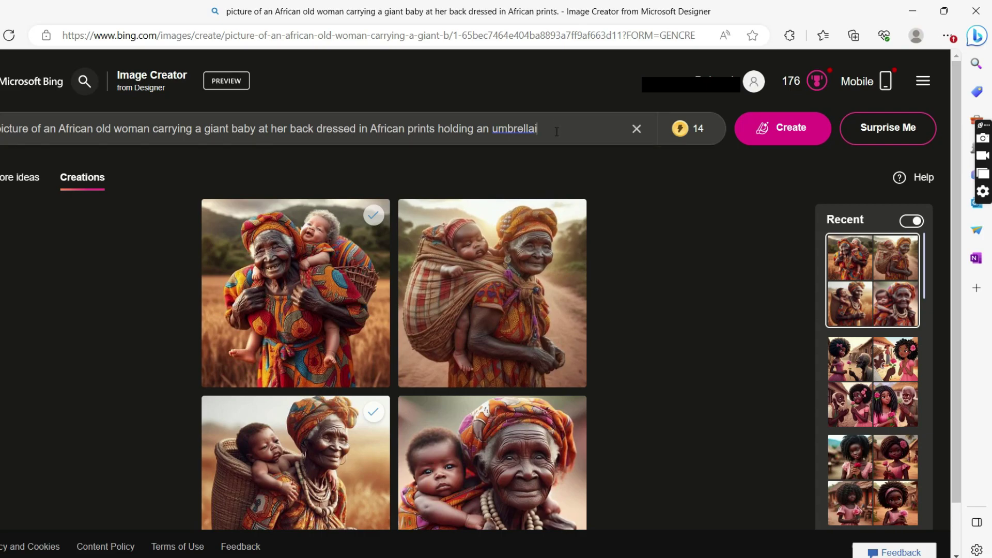
key("BackSpace")
type("in the rains")
left_click(763, 128)
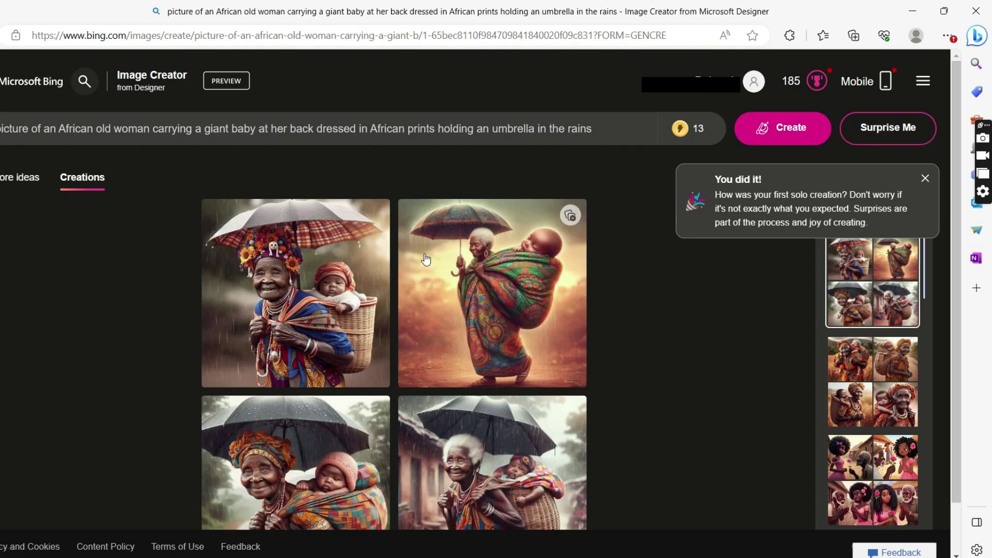
- View the first three umbrella images one after another at full size
right_click(305, 277)
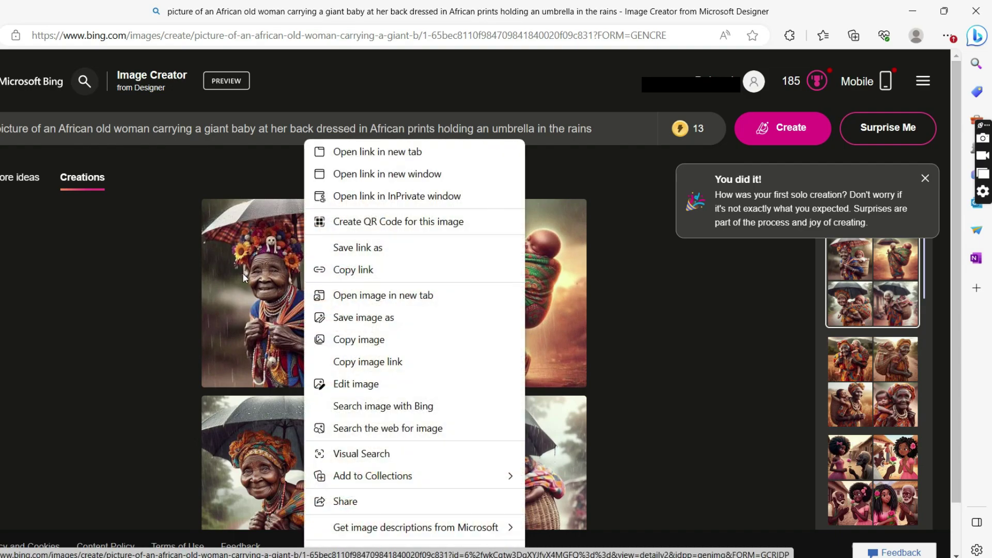
left_click(242, 273)
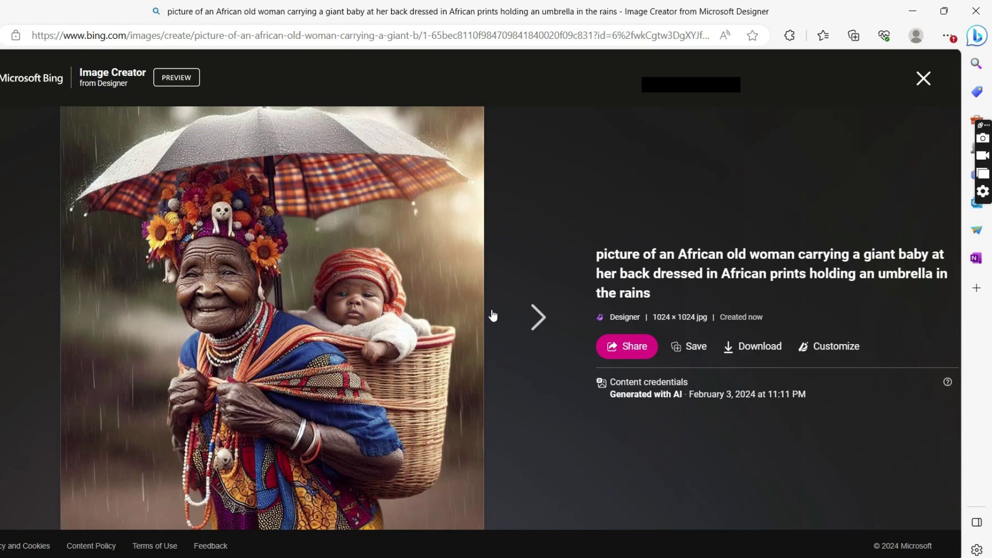
left_click(531, 317)
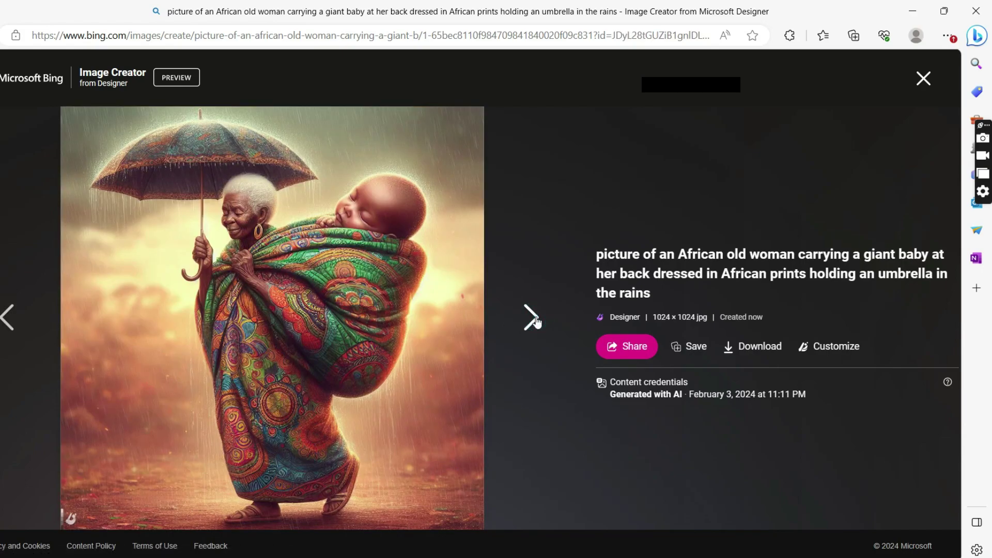
left_click(535, 320)
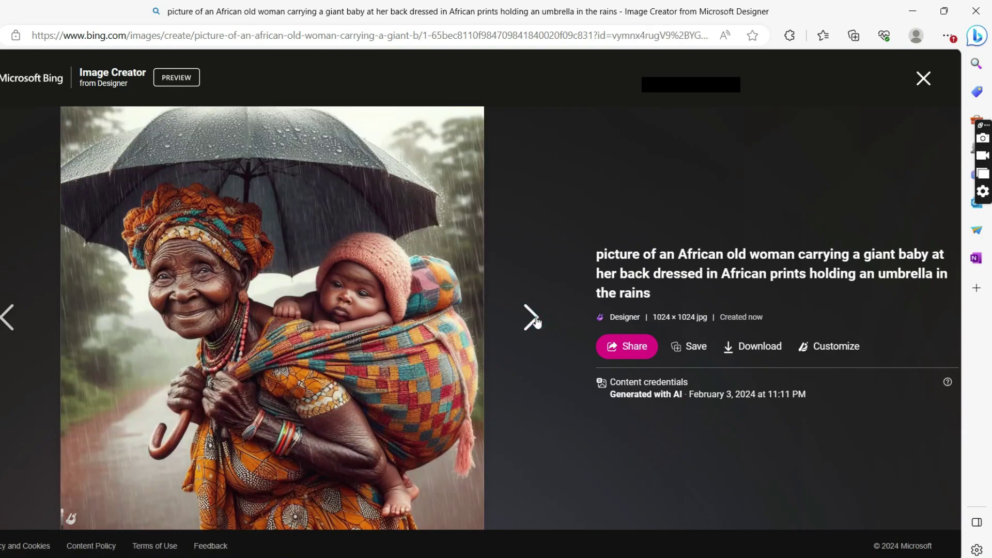
- Save the fourth and third umbrella images as JPEG files in the new Av folder
left_click(536, 320)
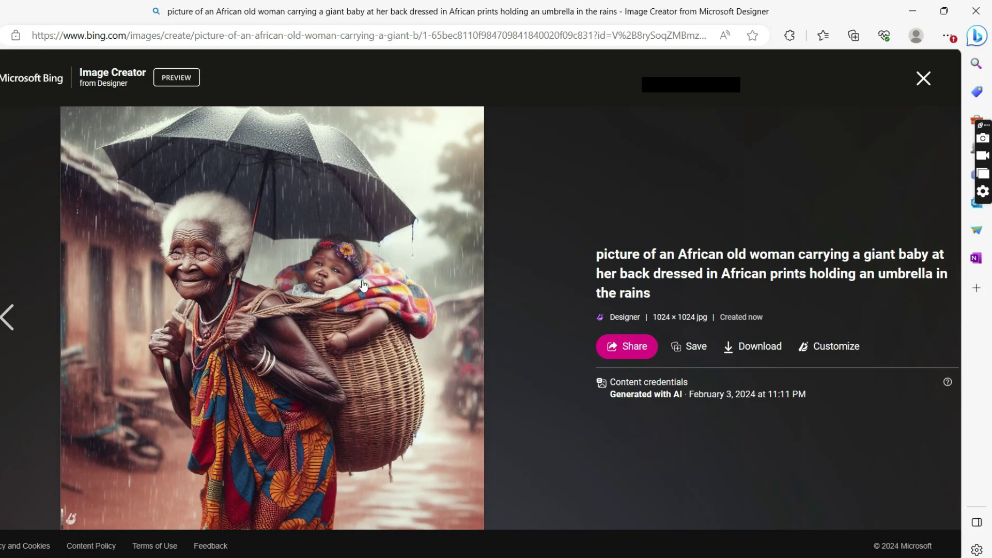
right_click(216, 304)
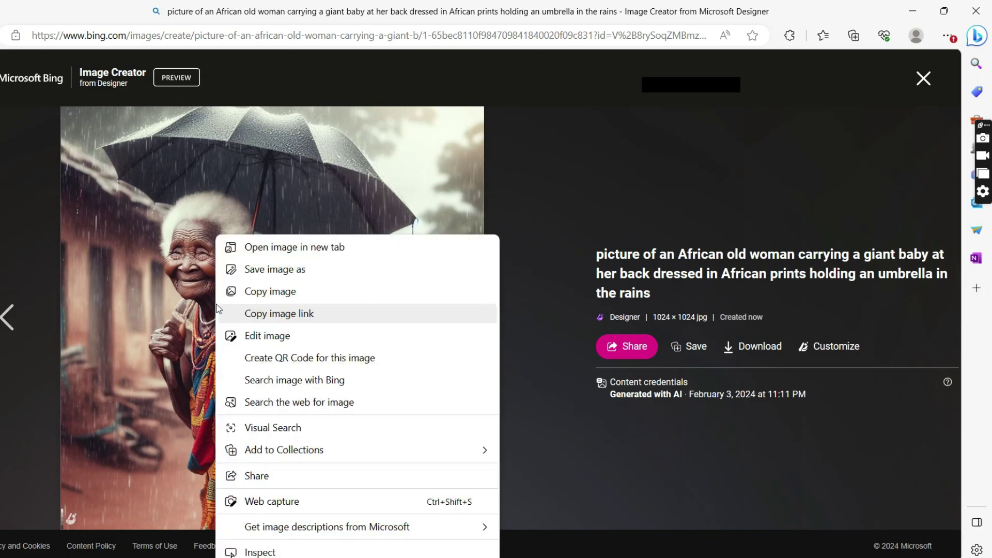
left_click(278, 269)
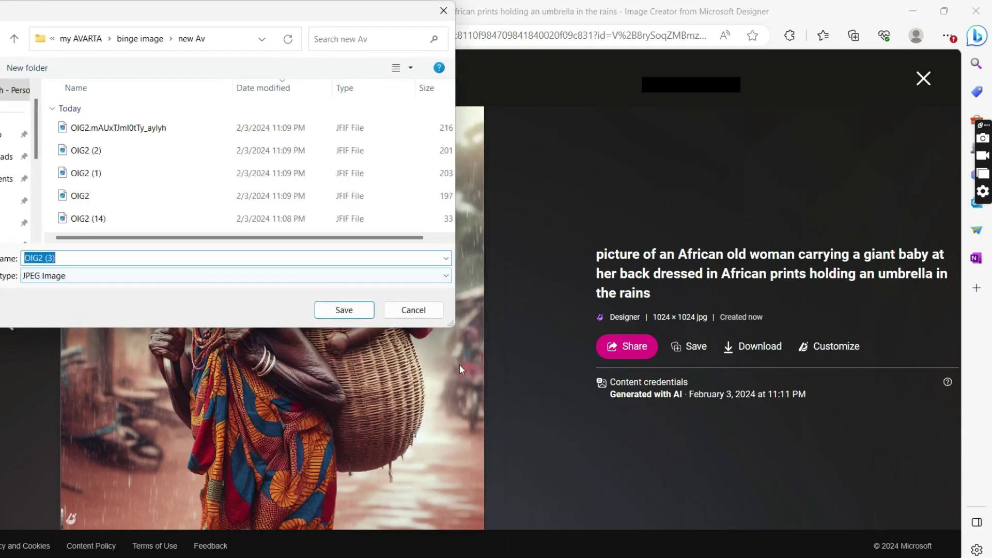
left_click(343, 309)
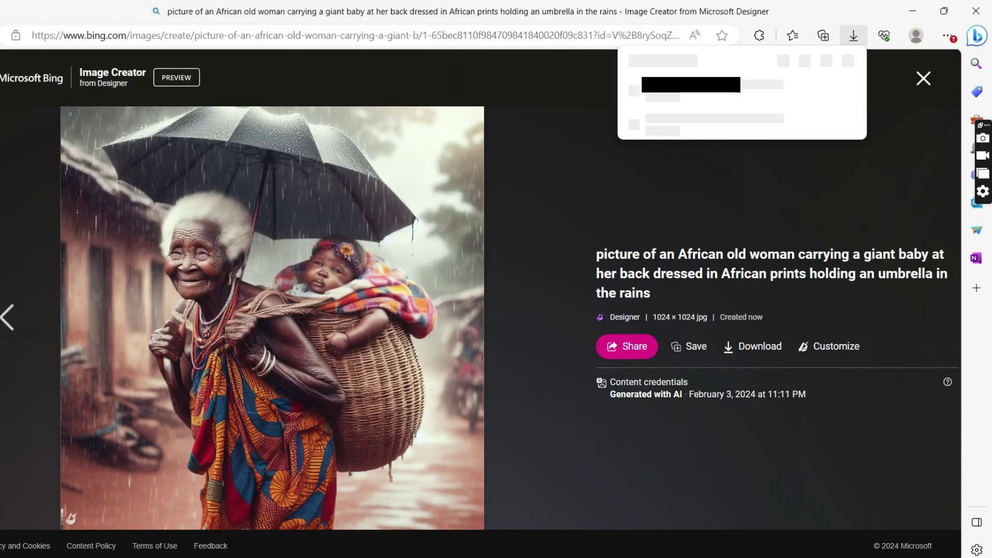
left_click(23, 325)
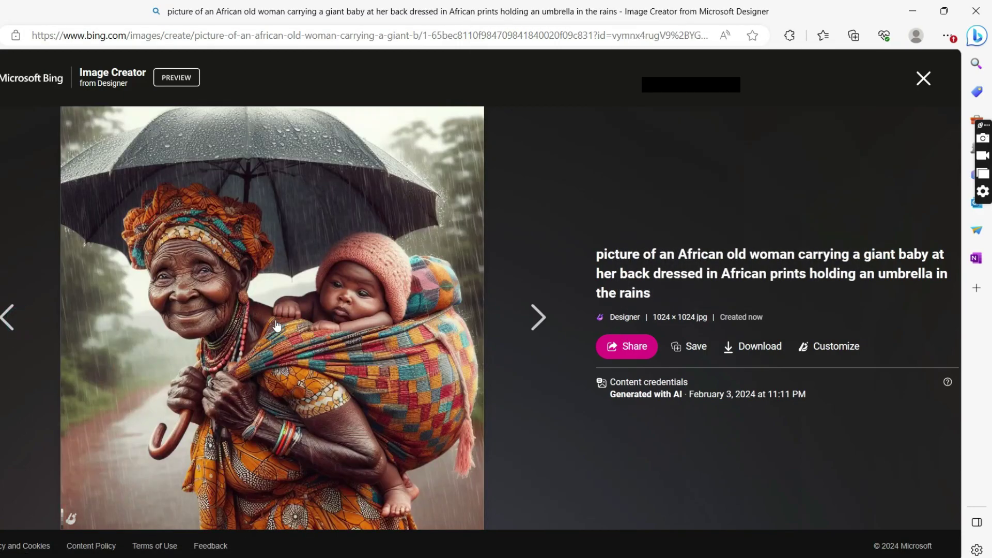
right_click(275, 321)
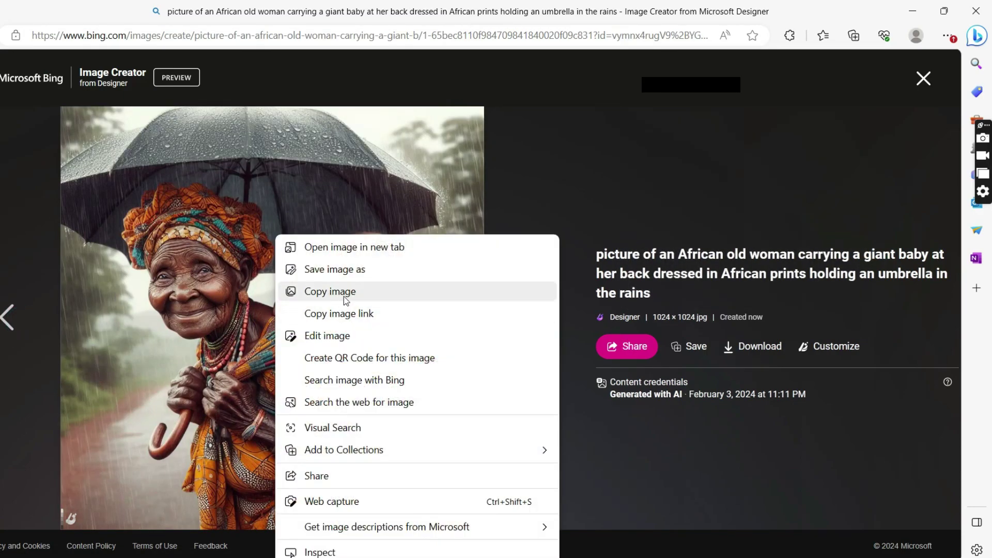
left_click(329, 271)
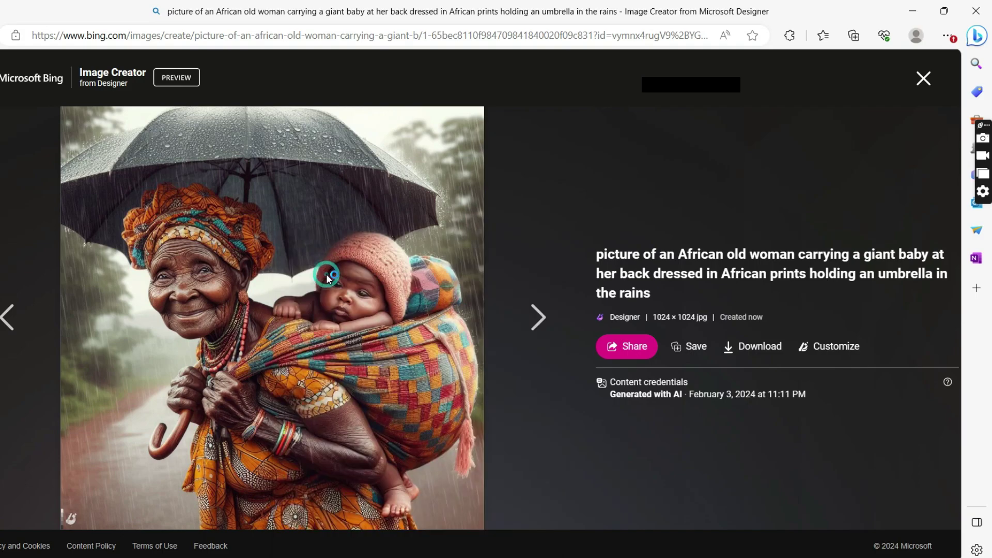
left_click(336, 311)
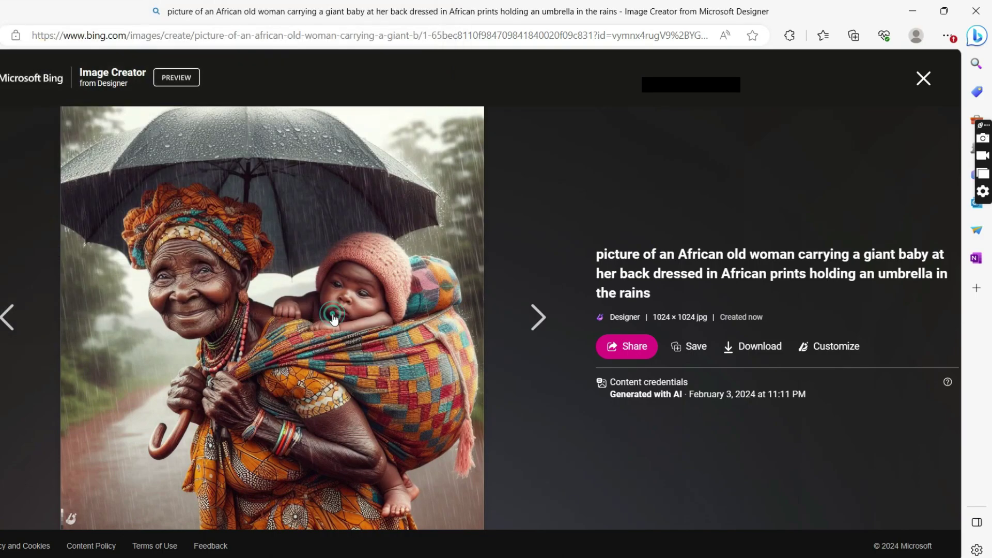
- Save the second and first umbrella images as JPEG files in the new Av folder and close the full-size view
left_click(15, 316)
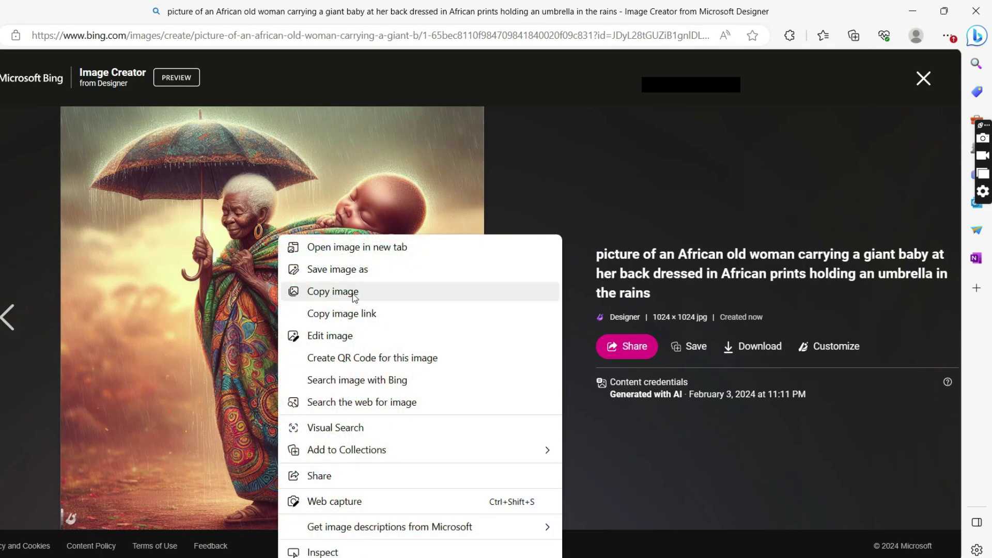
left_click(358, 268)
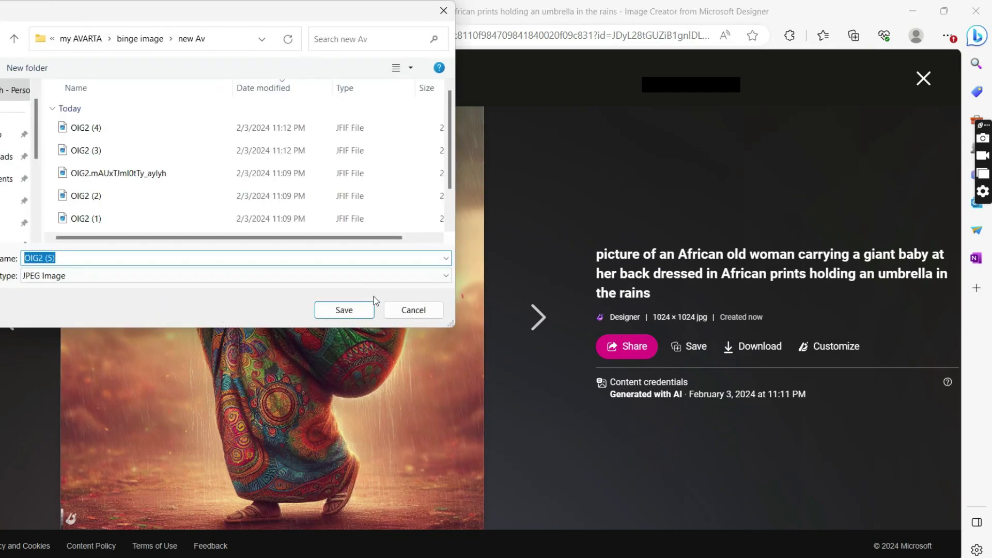
left_click(344, 310)
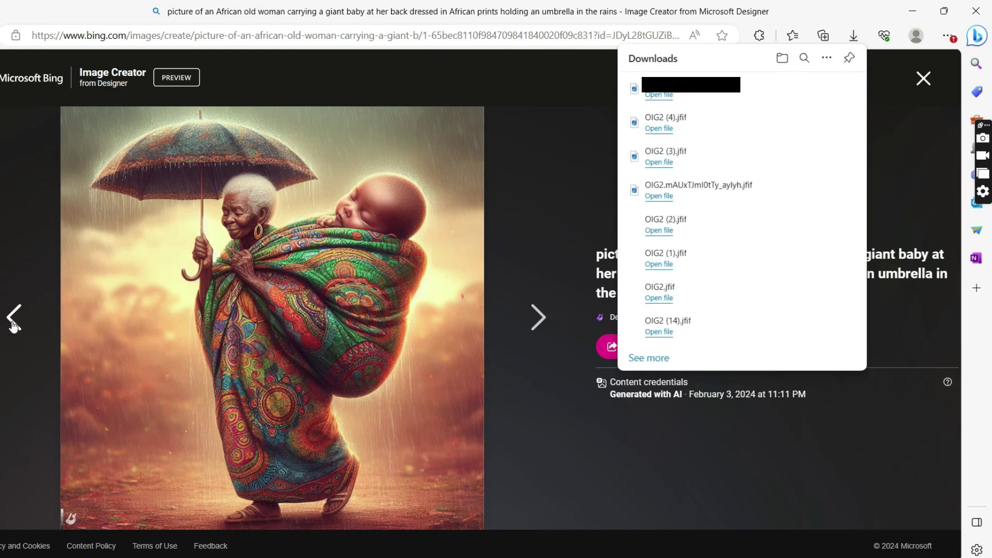
left_click(12, 324)
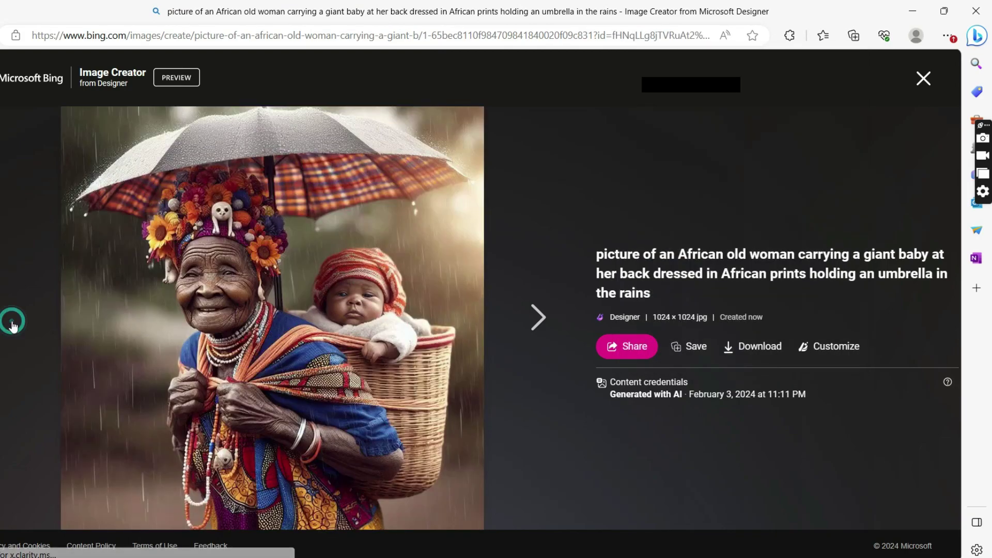
right_click(206, 314)
left_click(281, 275)
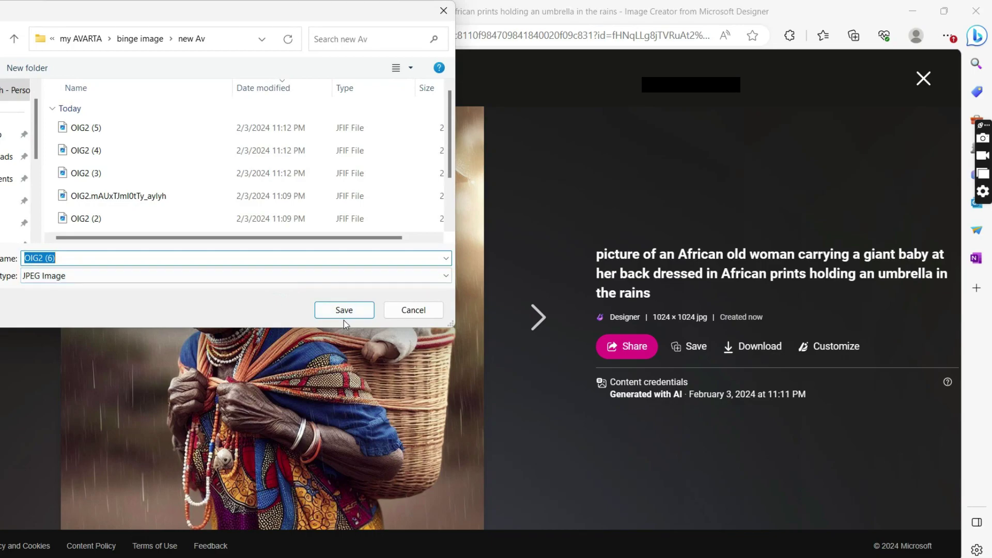
left_click(344, 313)
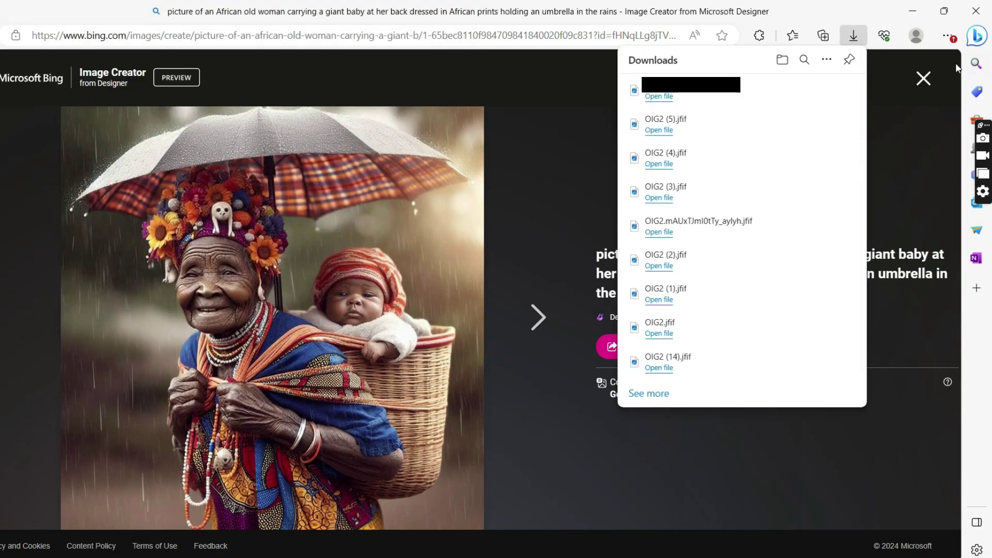
left_click(923, 78)
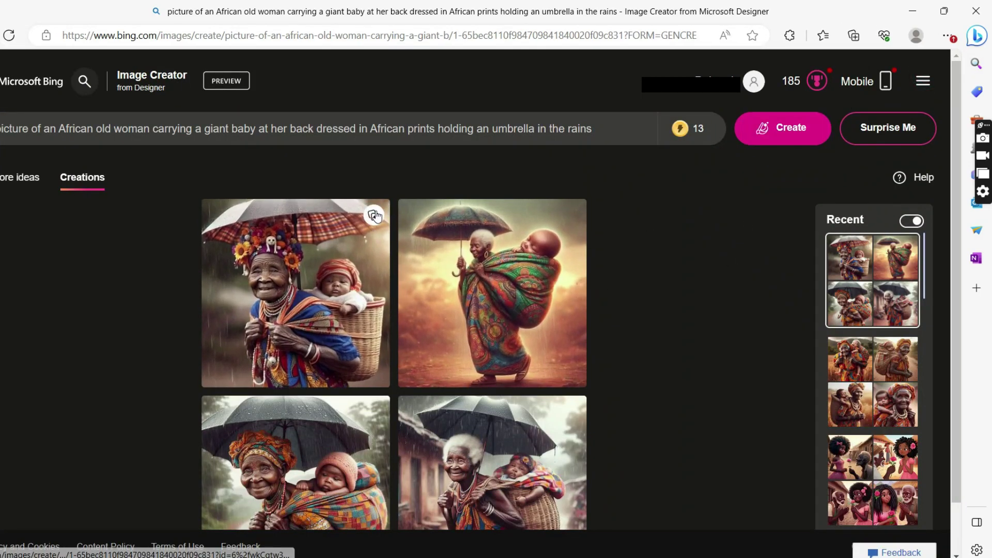
- Add the first three umbrella images to the Saved Images collection and try to add the fourth one to it
left_click(375, 216)
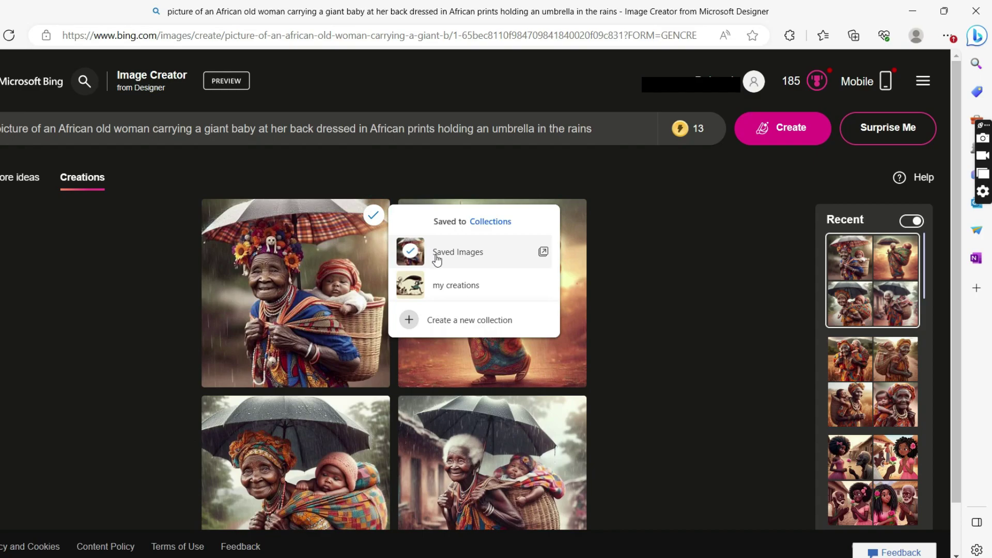
left_click(569, 216)
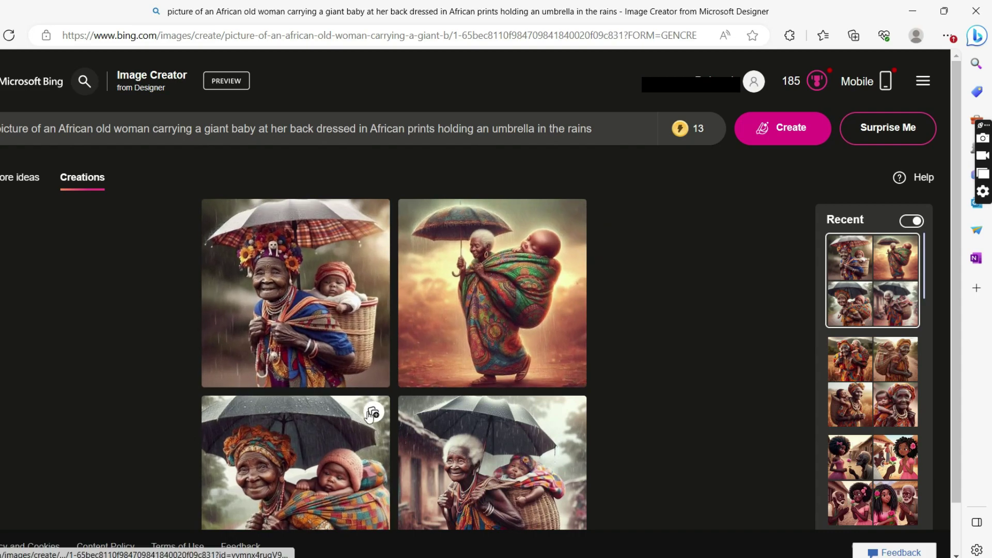
left_click(372, 414)
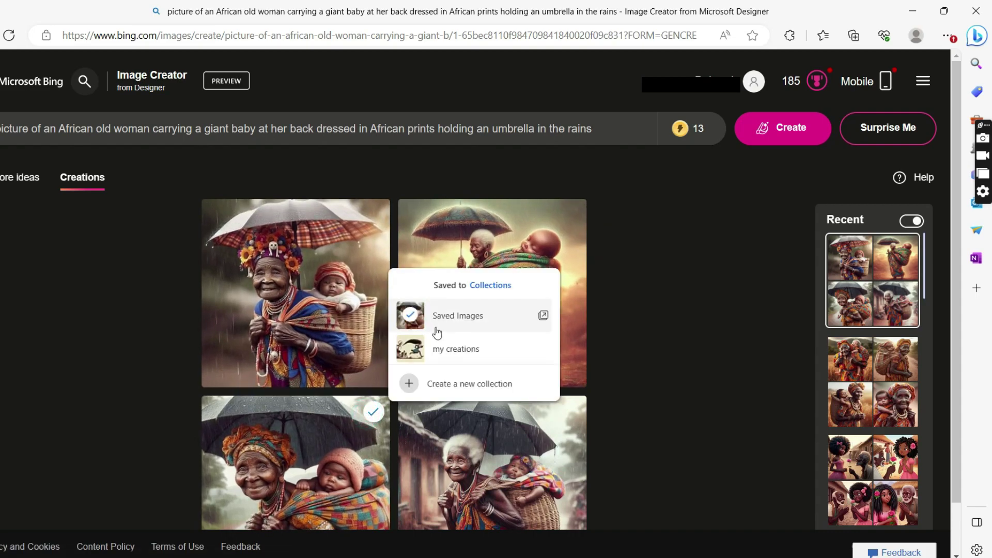
left_click(571, 412)
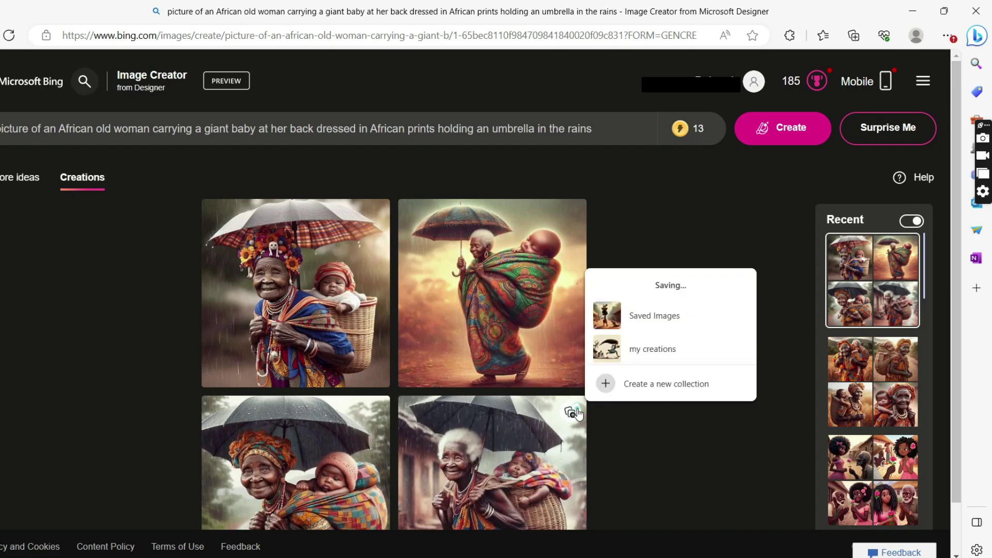
left_click(636, 323)
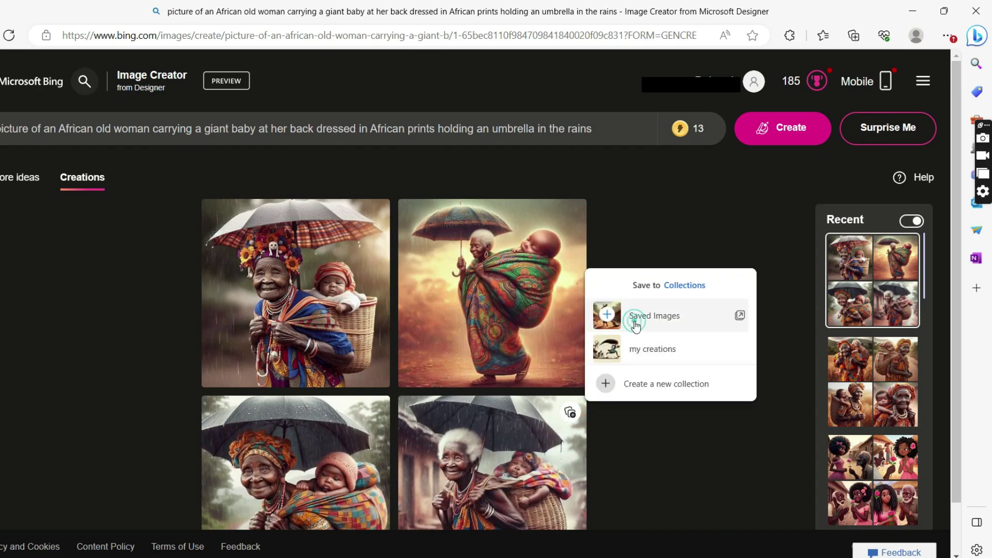
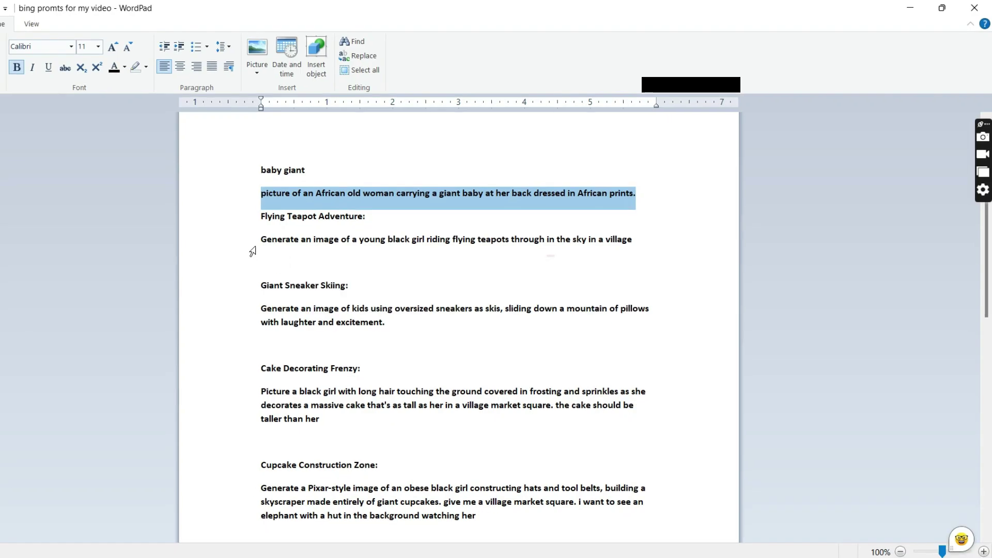
- Copy the prompt under "Flying Teapot Adventure" from the WordPad document of prompts
left_click(252, 248)
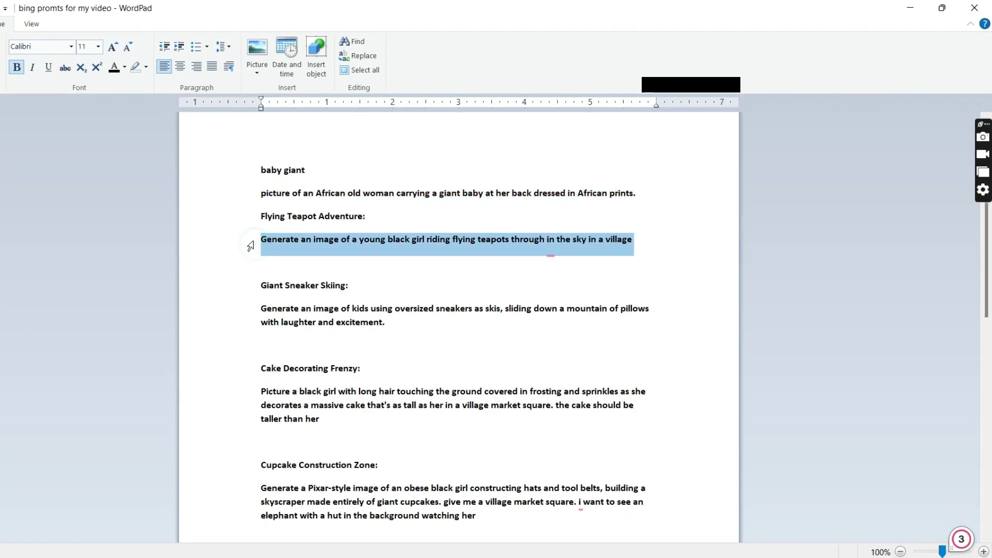
left_click(249, 239)
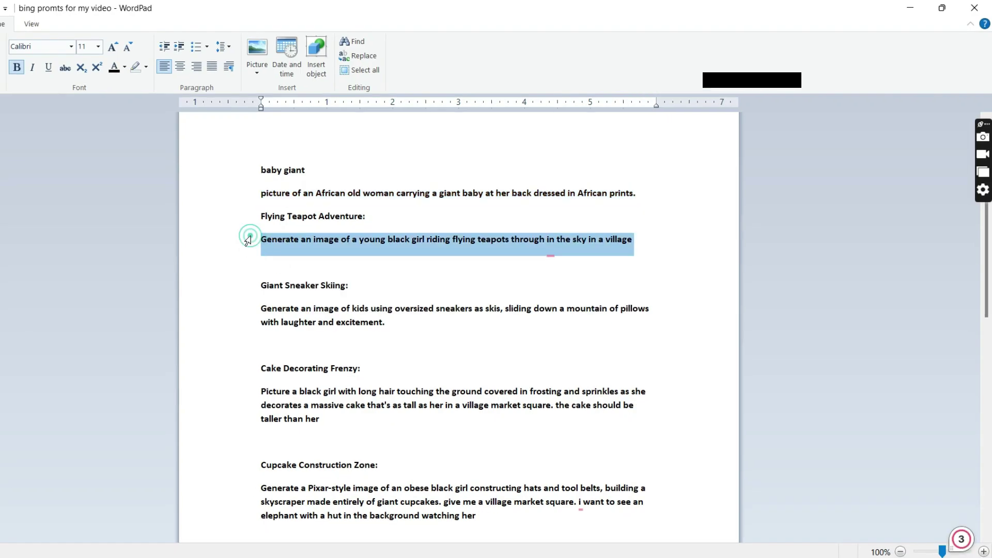
right_click(283, 243)
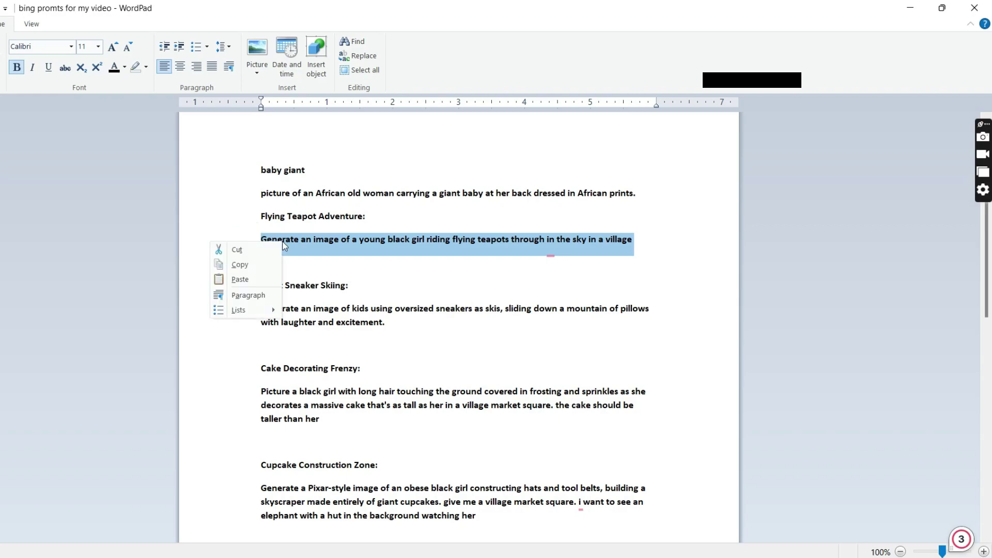
left_click(261, 265)
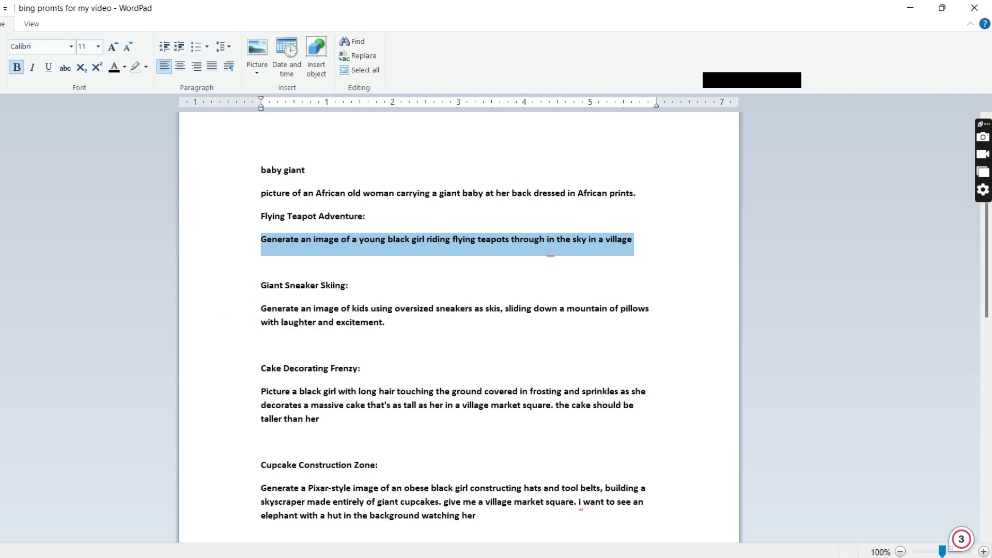
- Switch back to Image Creator and replace the whole umbrella prompt with the copied flying teapots prompt
mouse_move(707, 557)
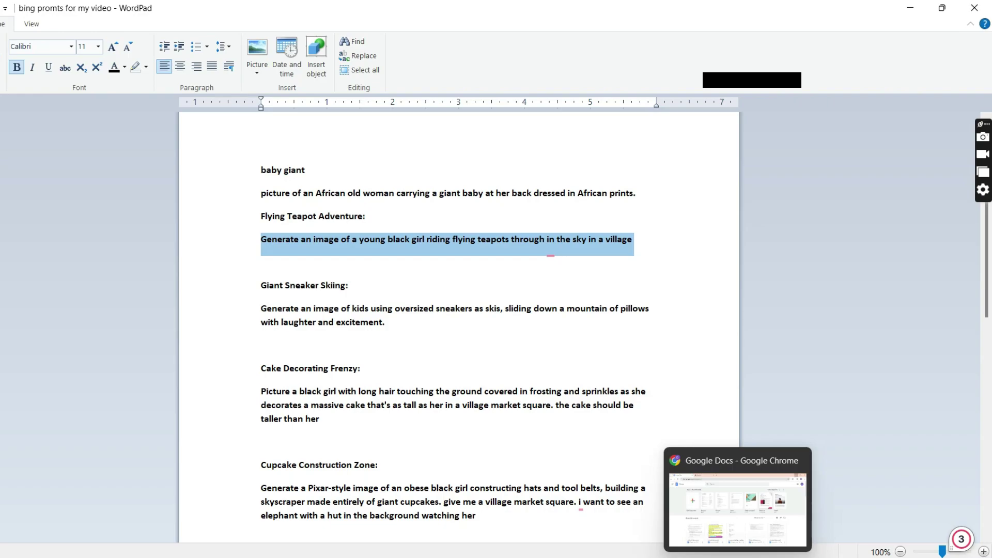
mouse_move(435, 555)
left_click(436, 493)
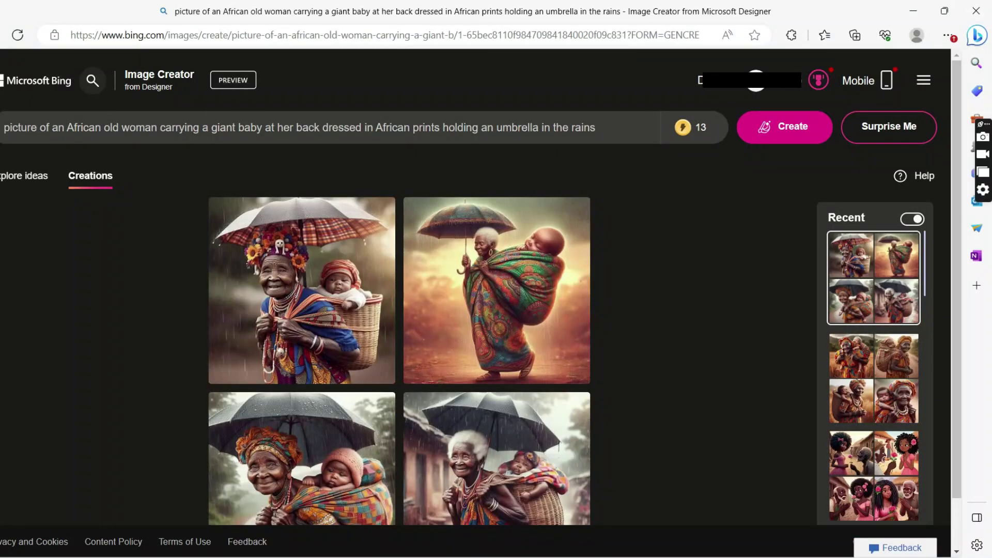
triple_click(305, 132)
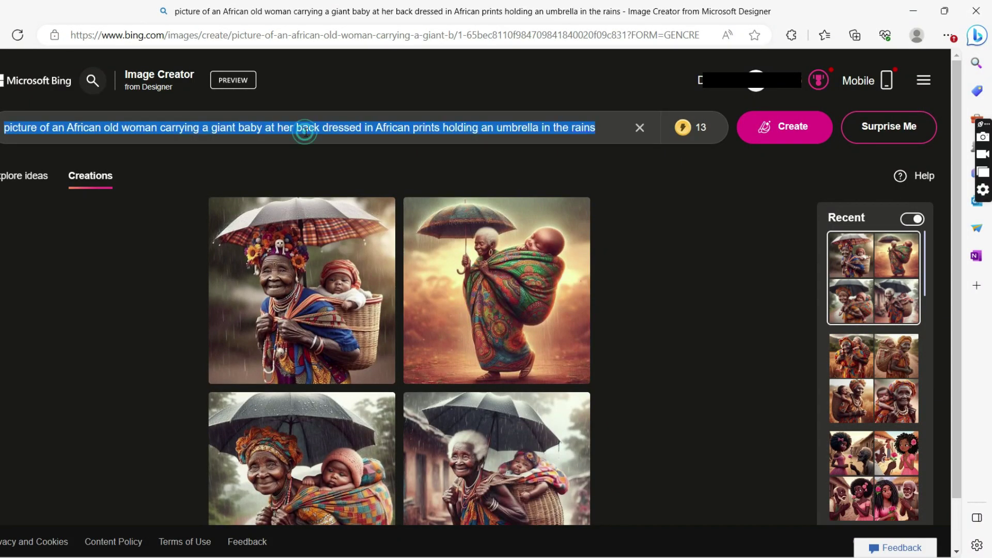
key("ctrl+v")
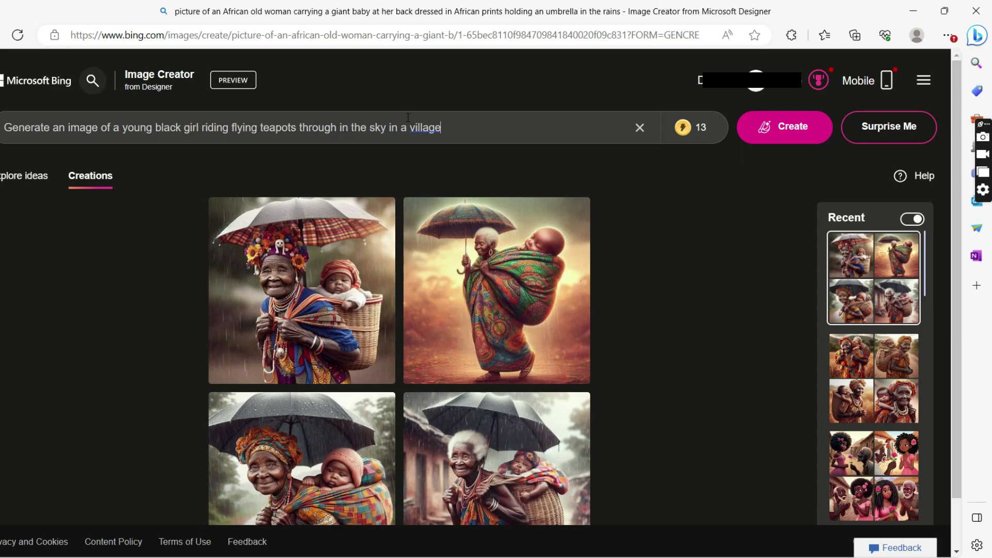
- Delete the word "through" from the flying teapots prompt and generate new images
double_click(302, 128)
left_click_drag(341, 129, 337, 129)
key("BackSpace")
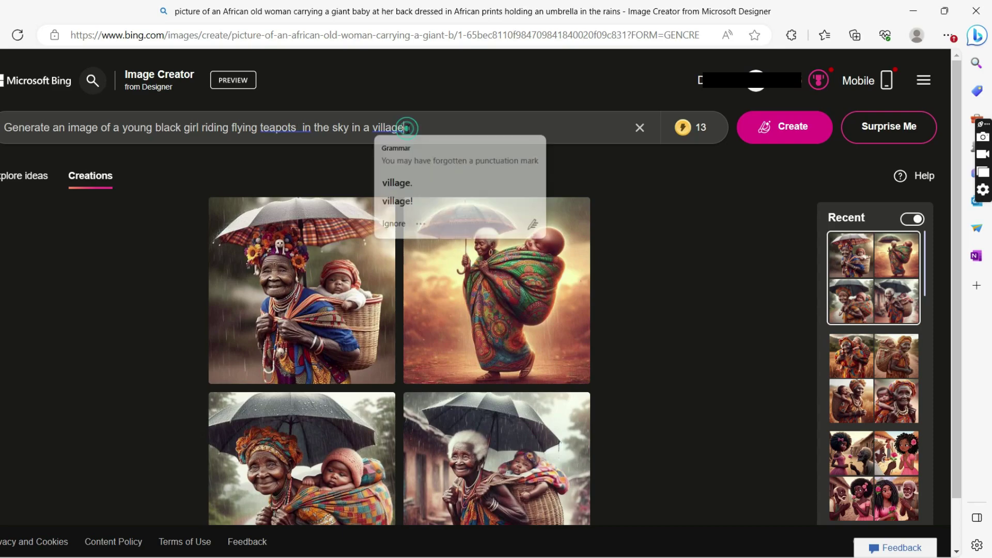
left_click(504, 126)
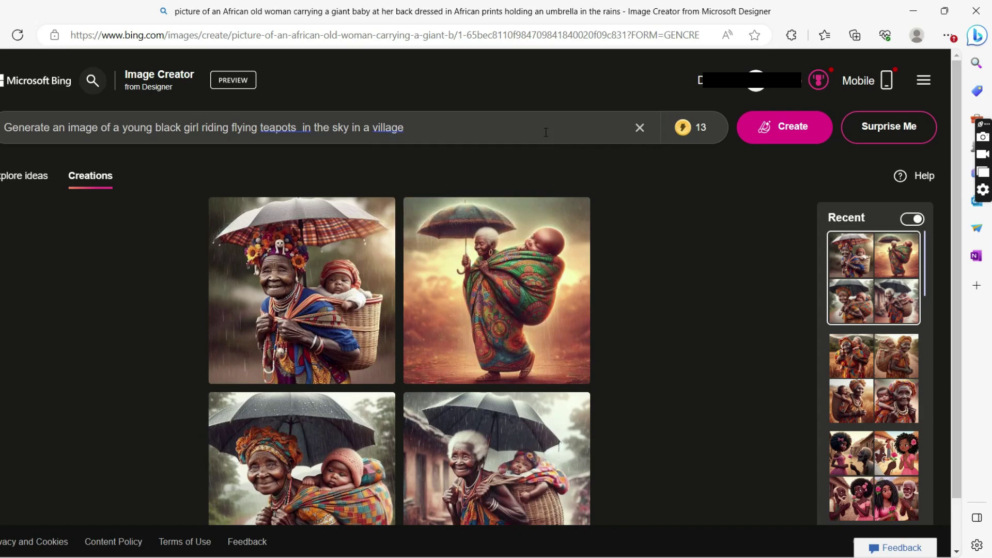
left_click(782, 129)
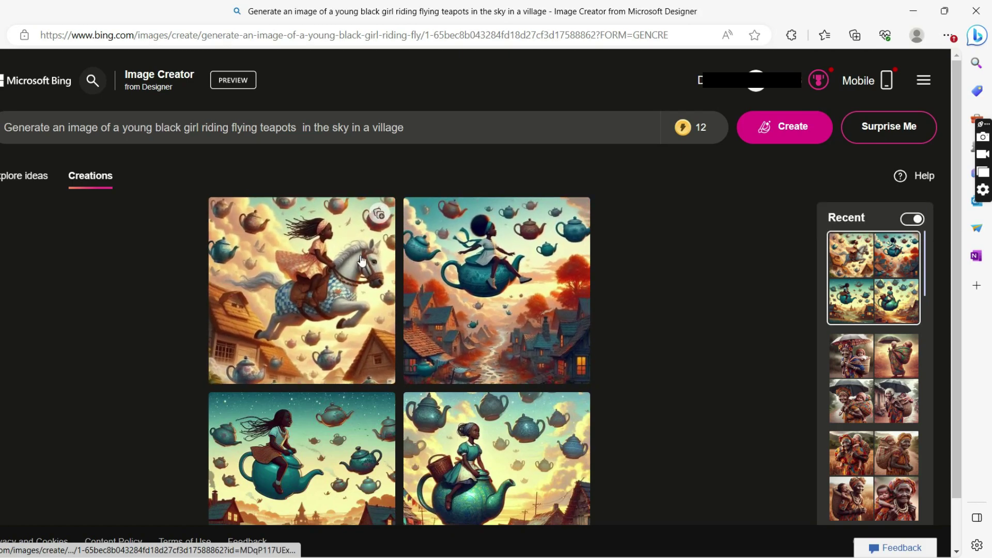
- View the first three flying teapot images in turn at full size
left_click(339, 296)
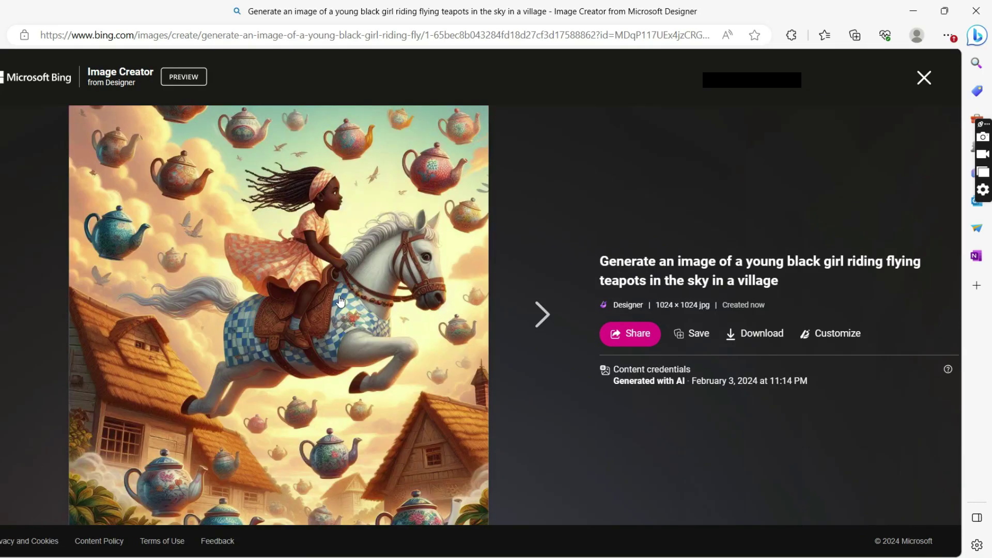
key("Right")
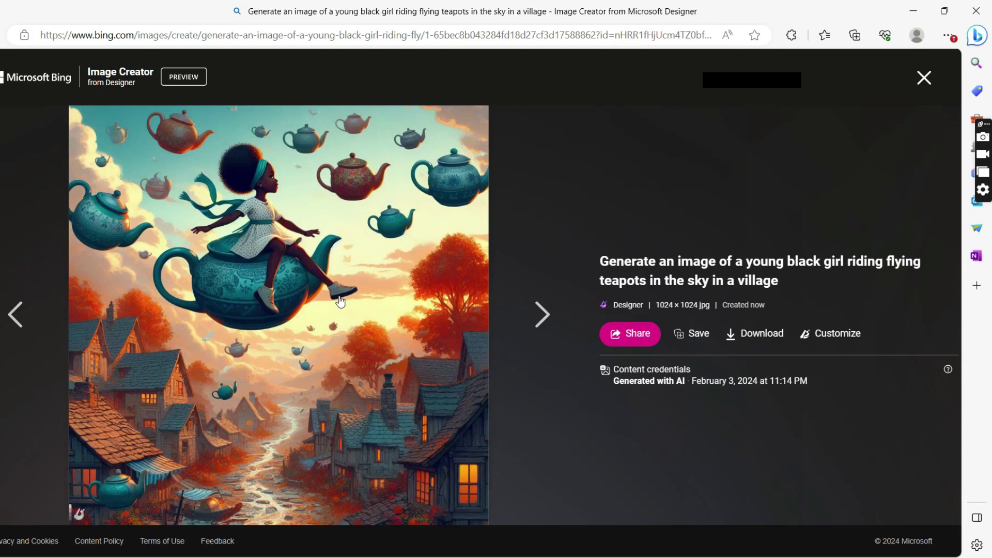
key("Right")
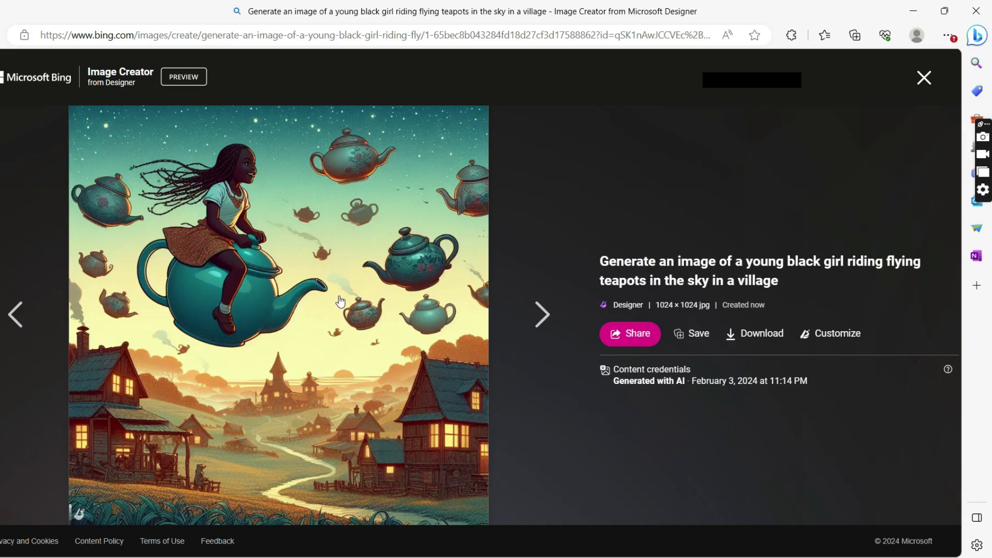
- Go to the fourth flying teapot image at full size and save it as a JPEG in the new Av folder
key("Right")
right_click(341, 301)
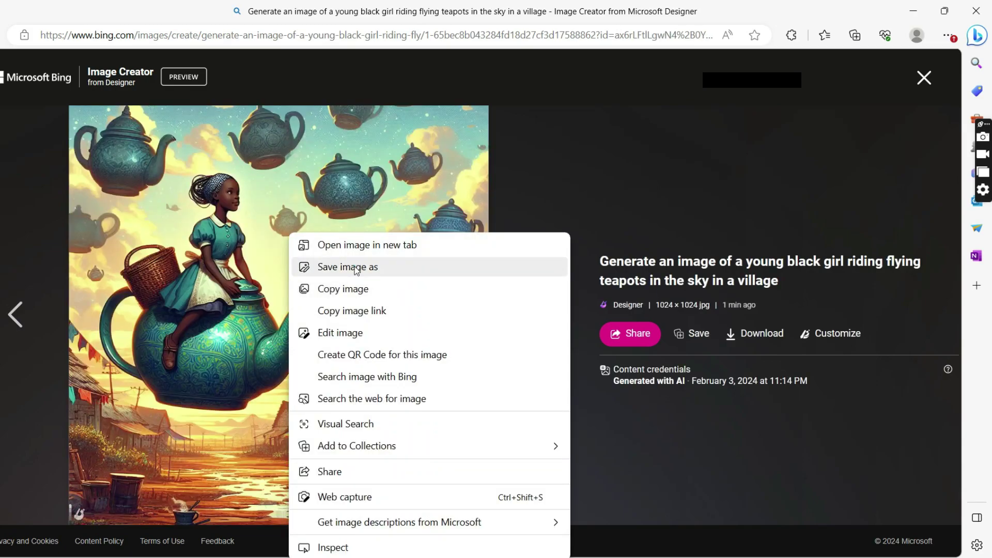
left_click(354, 267)
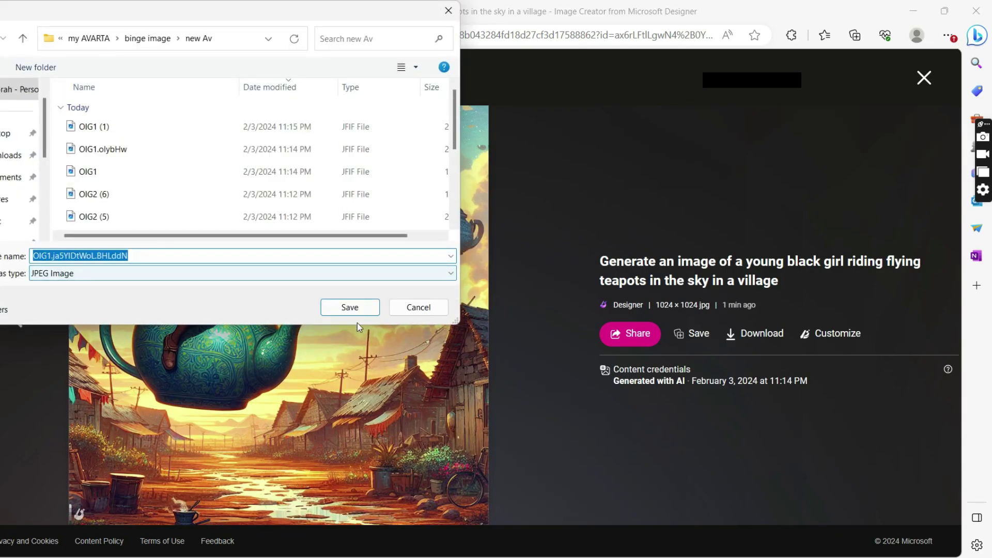
left_click(350, 312)
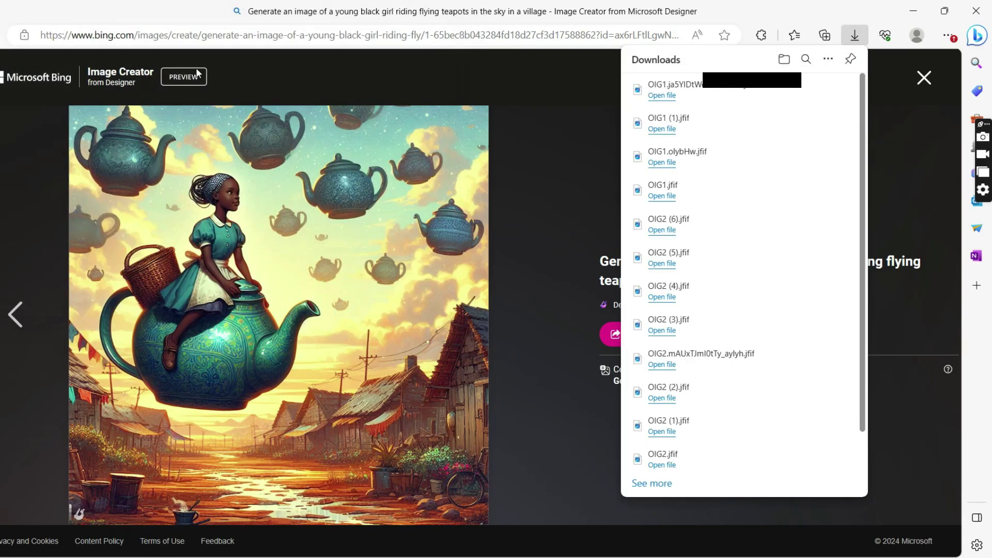
- Close the full-size view and save the first image's thumbnail from the results grid as OIG1 (2) in the new Av folder
left_click(925, 77)
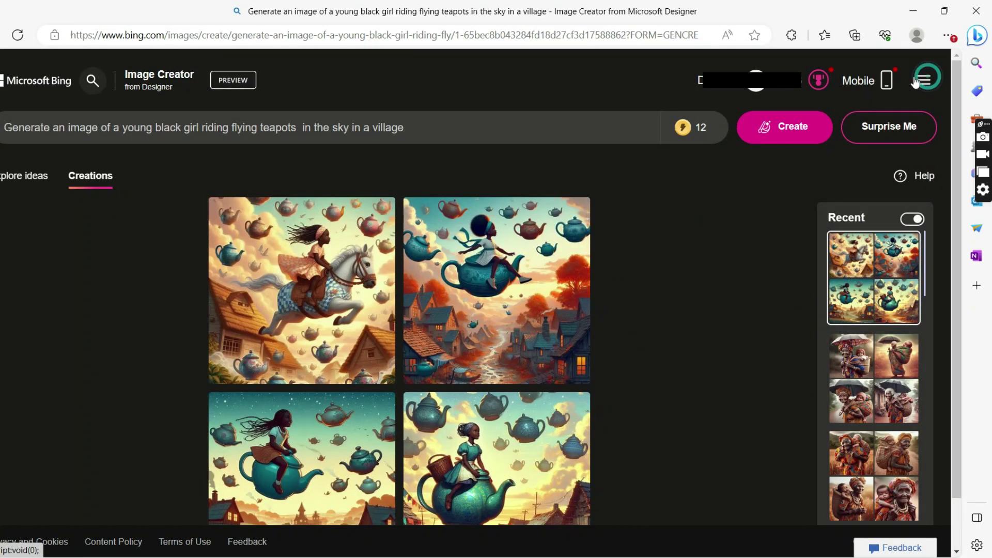
right_click(320, 290)
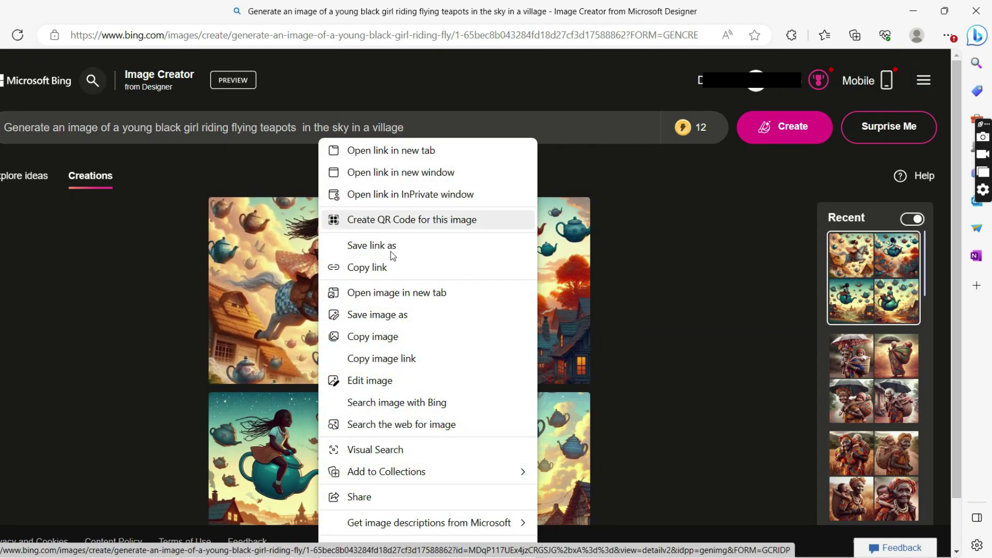
left_click(408, 318)
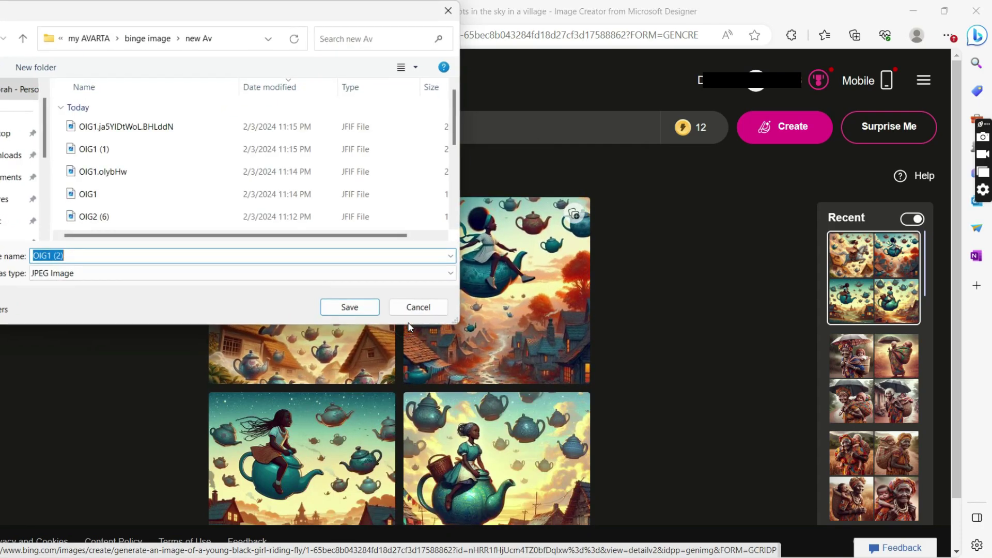
left_click(329, 308)
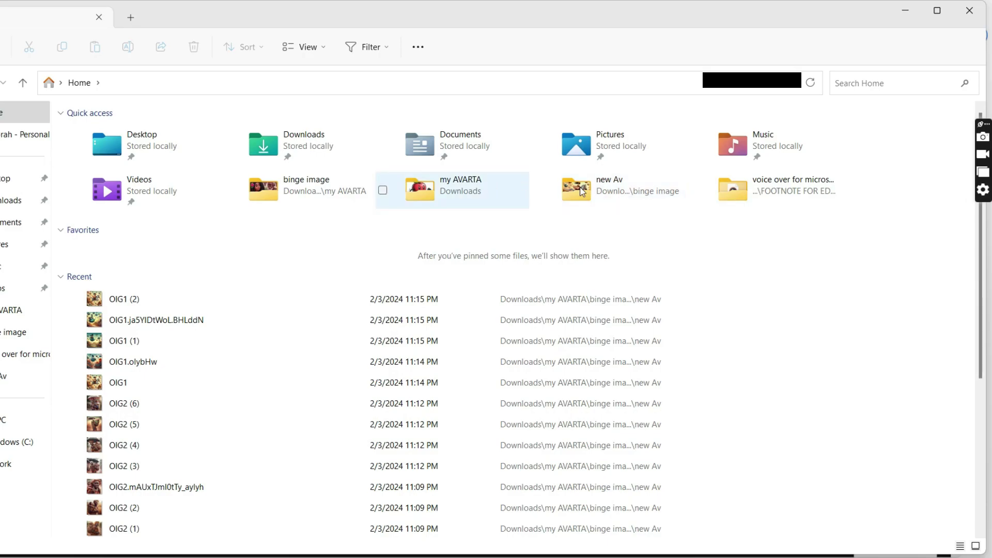
- Open the new Av folder in File Explorer and view the saved image OIG1 (2)
left_click(629, 196)
double_click(629, 196)
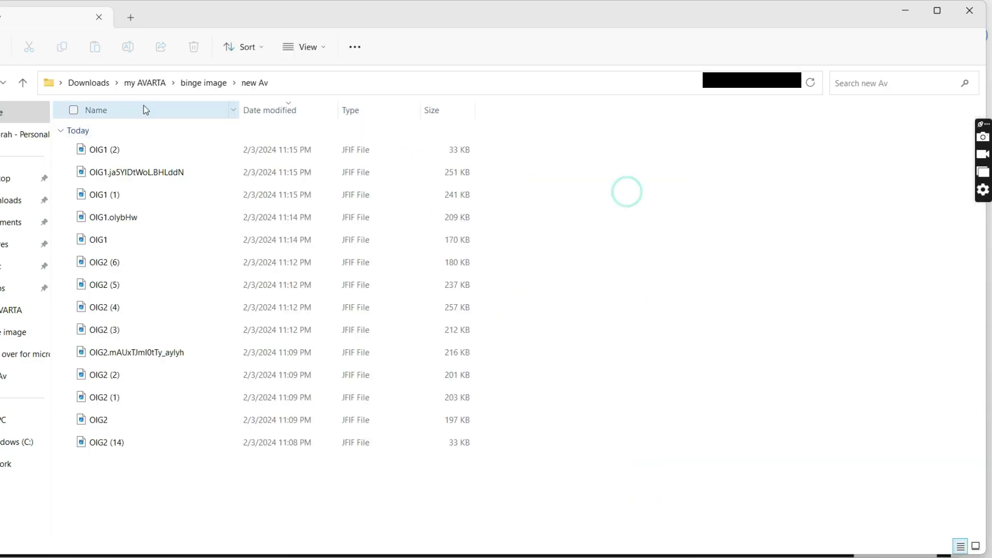
left_click(128, 159)
double_click(128, 159)
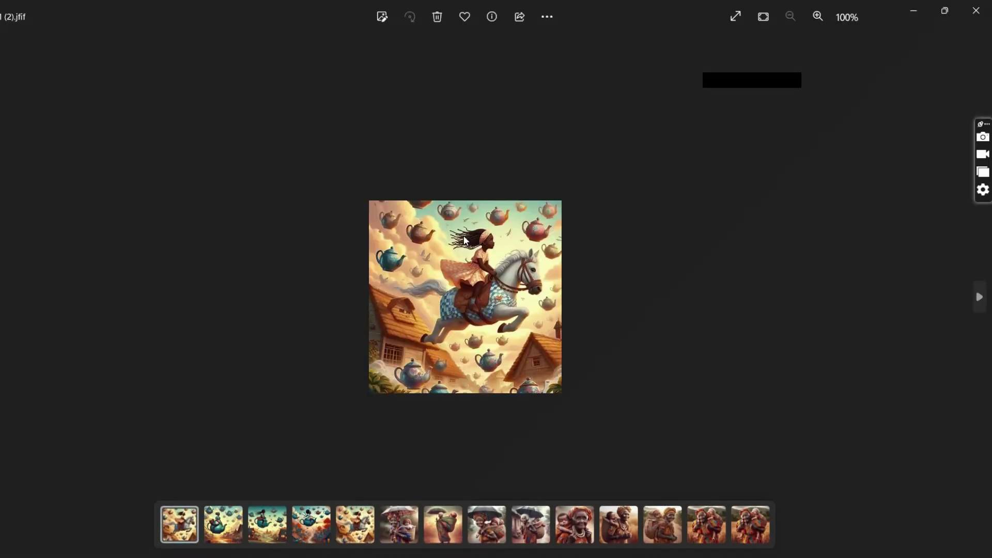
- Compare the size of the thumbnail-saved OIG1 (2) with the neighbouring image that was saved from the full-size view
key("Right")
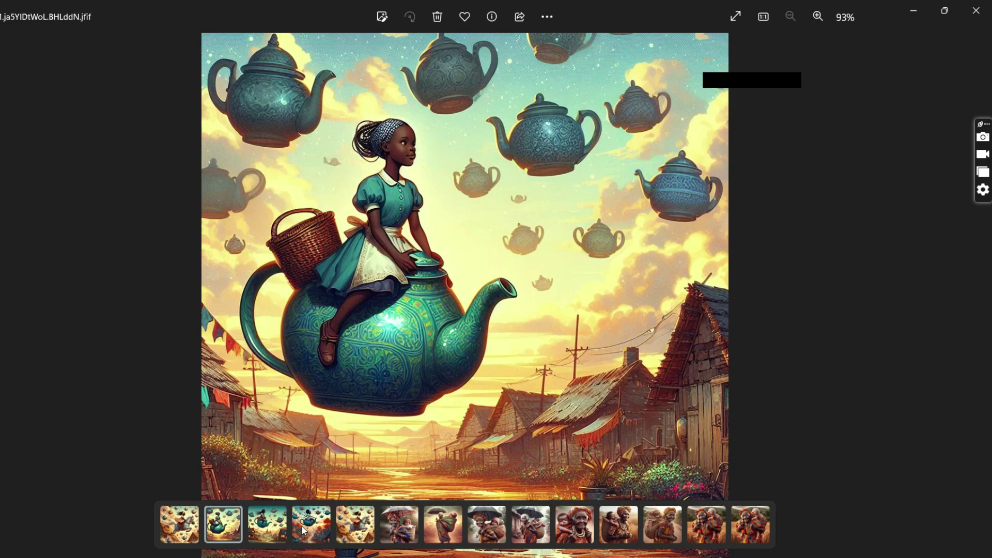
left_click(183, 513, "ctrl")
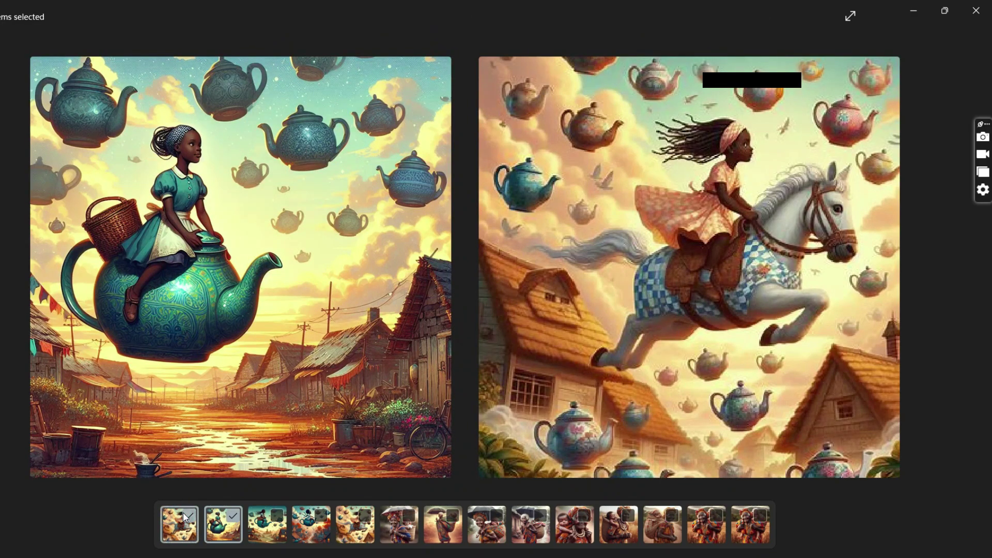
left_click(182, 520, "ctrl")
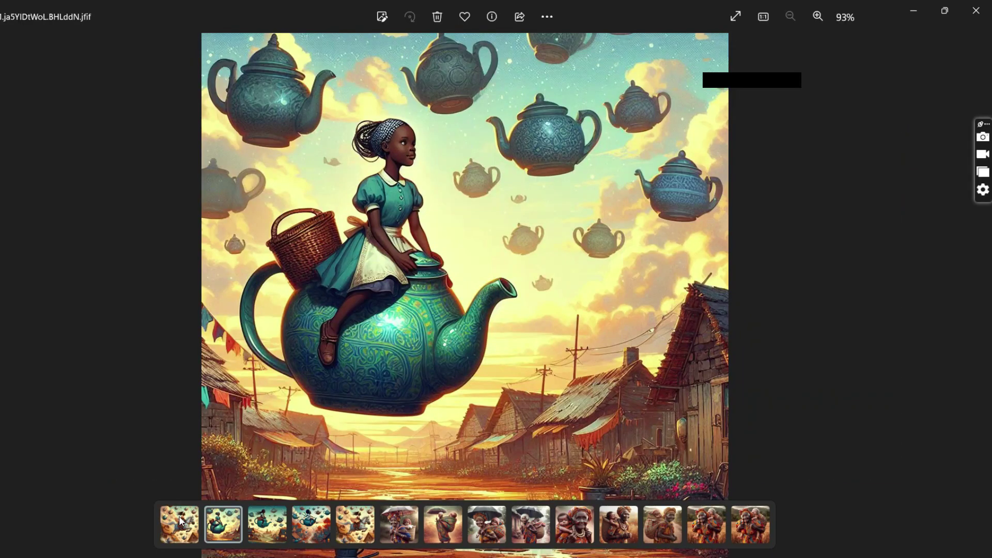
key("Left")
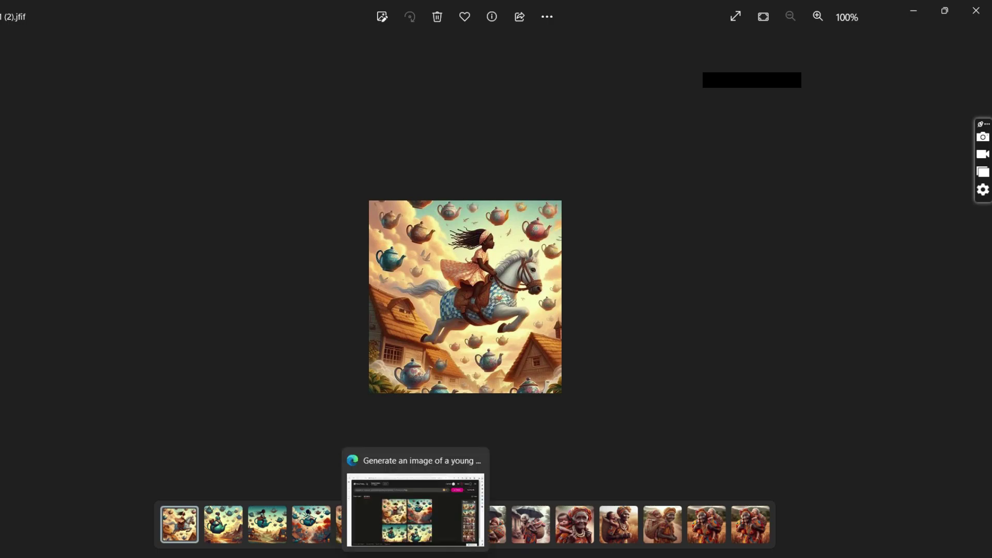
left_click(418, 512)
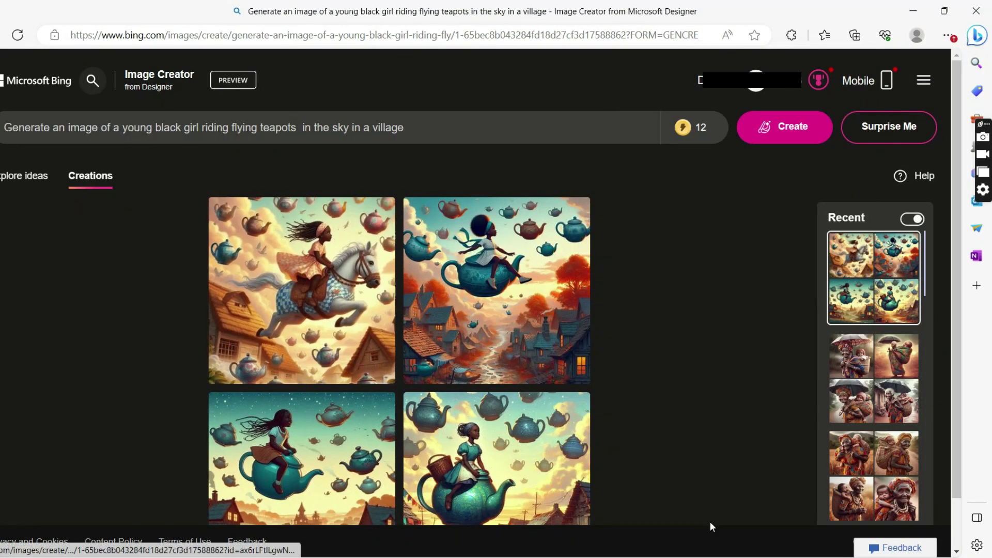
left_click(623, 498)
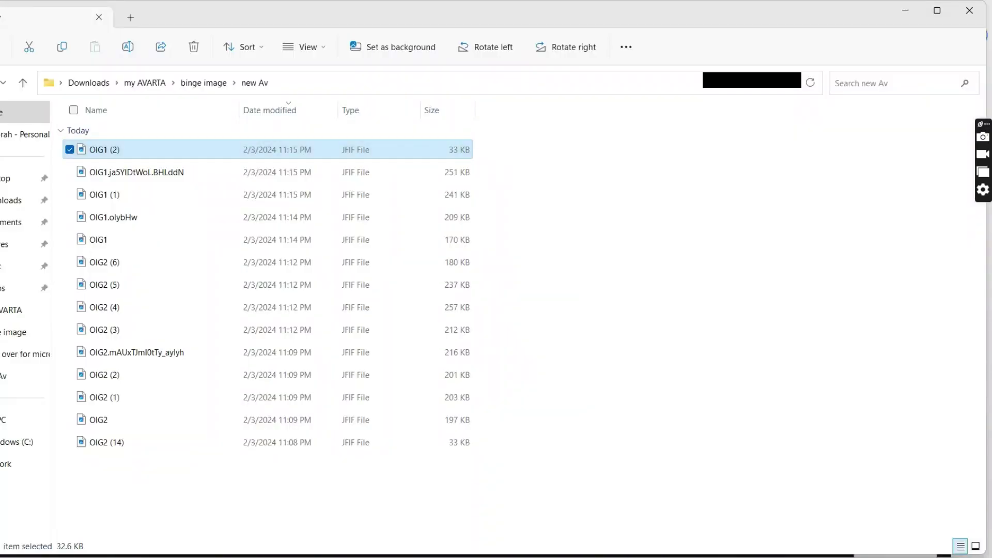
key("alt+Tab")
left_click(780, 516)
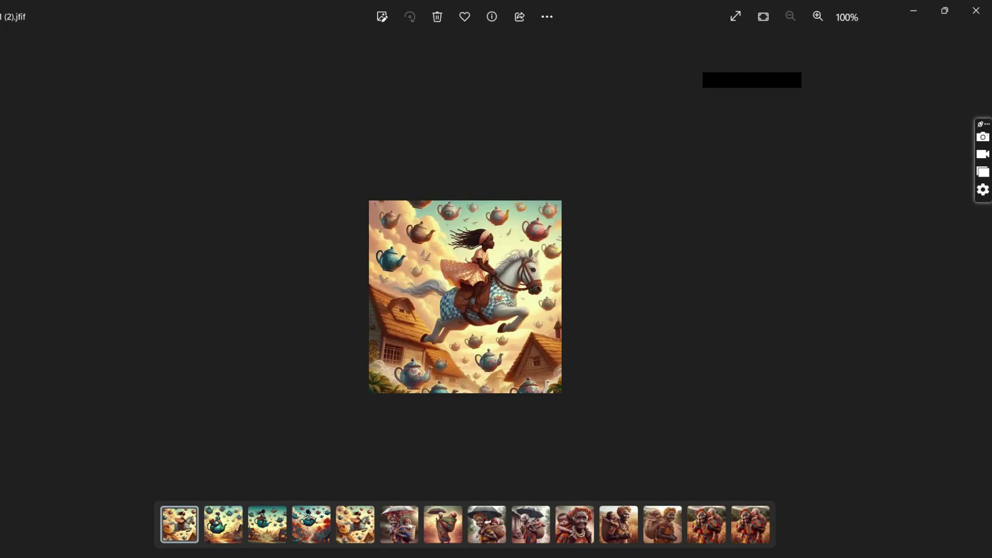
left_click(223, 527)
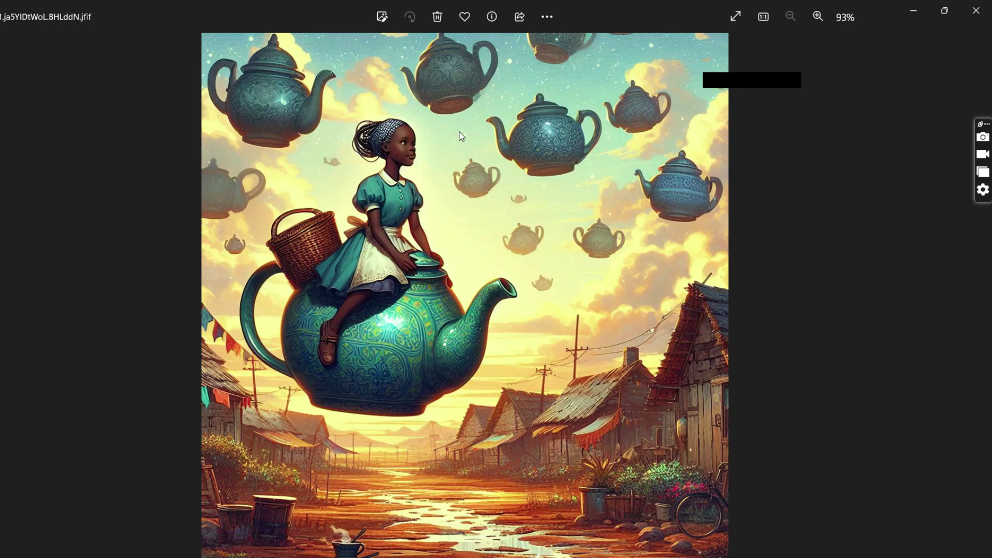
- Switch back to Image Creator, append "with a pot of rice" to the flying teapots prompt and generate new images
key("alt+Tab")
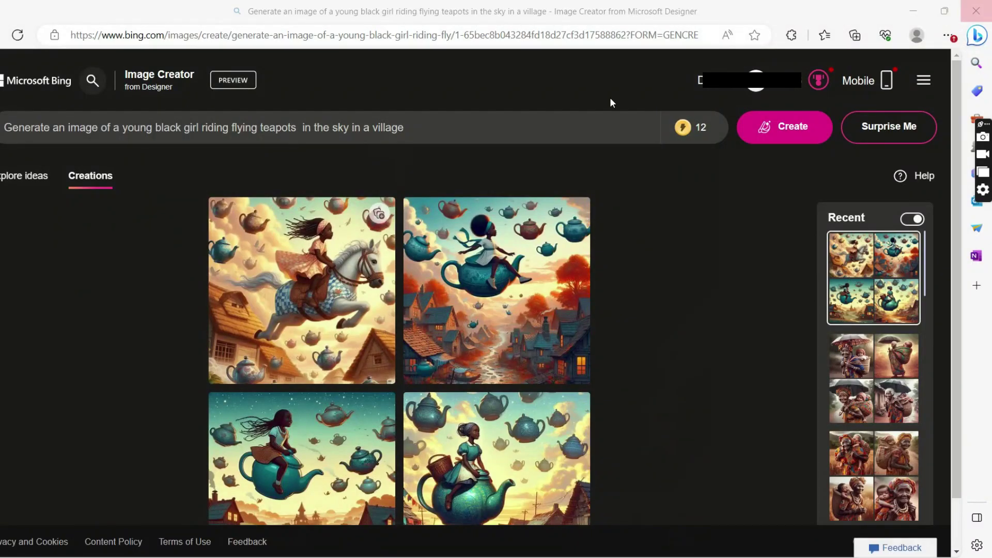
left_click(464, 137)
left_click(435, 128)
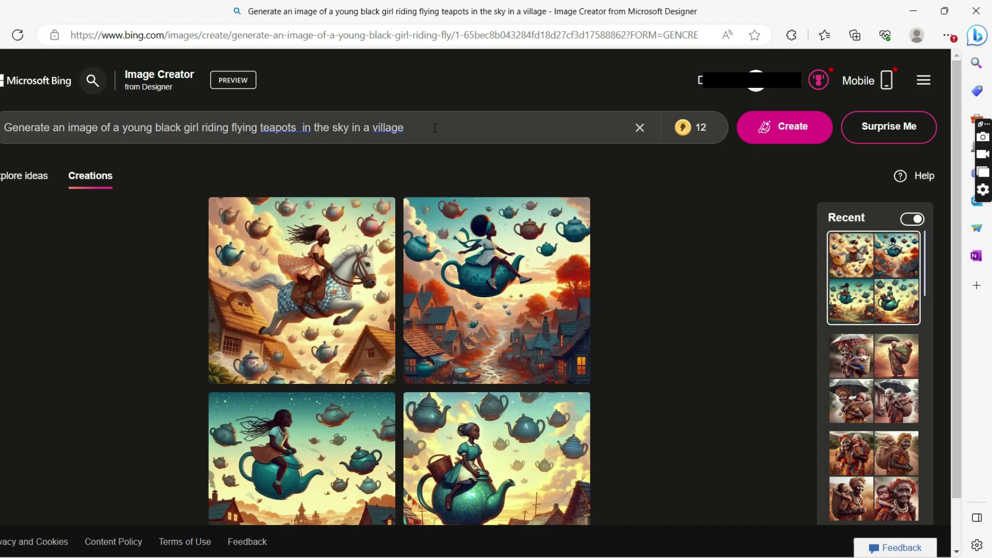
type("with  a pot of rice")
left_click(784, 129)
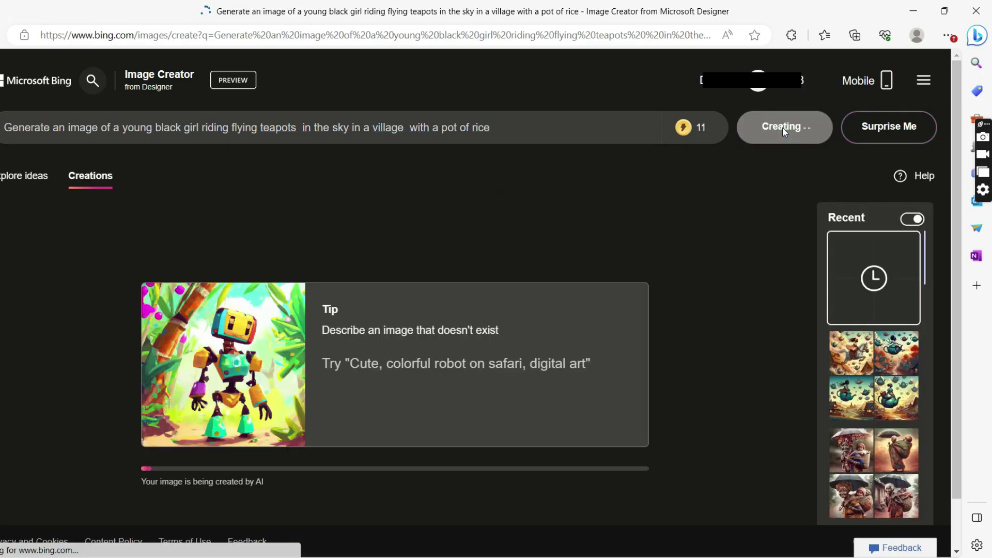
mouse_move(703, 131)
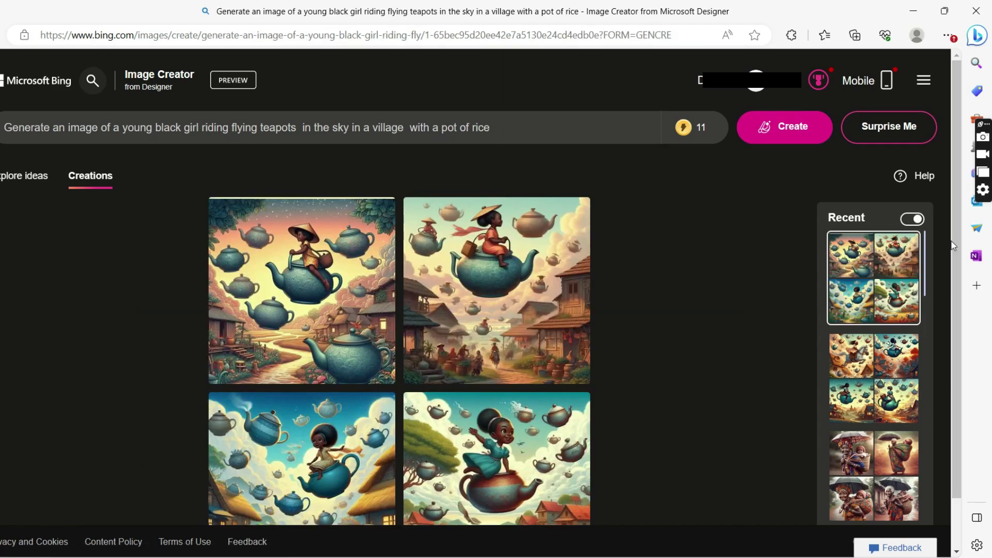
- View all four pot-of-rice images in turn at full size, recheck the first two and return to the results grid
scroll(952, 264, "down", 1)
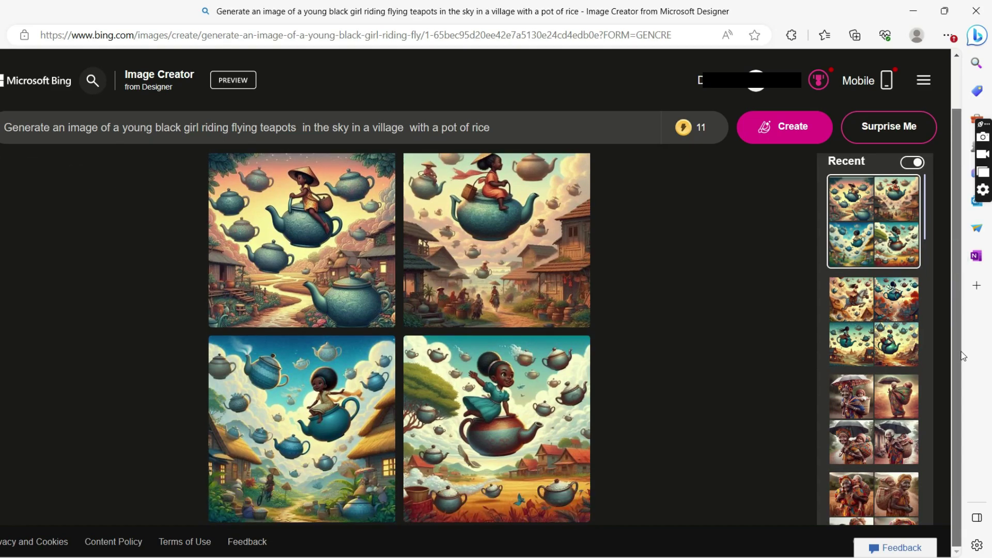
left_click(317, 234)
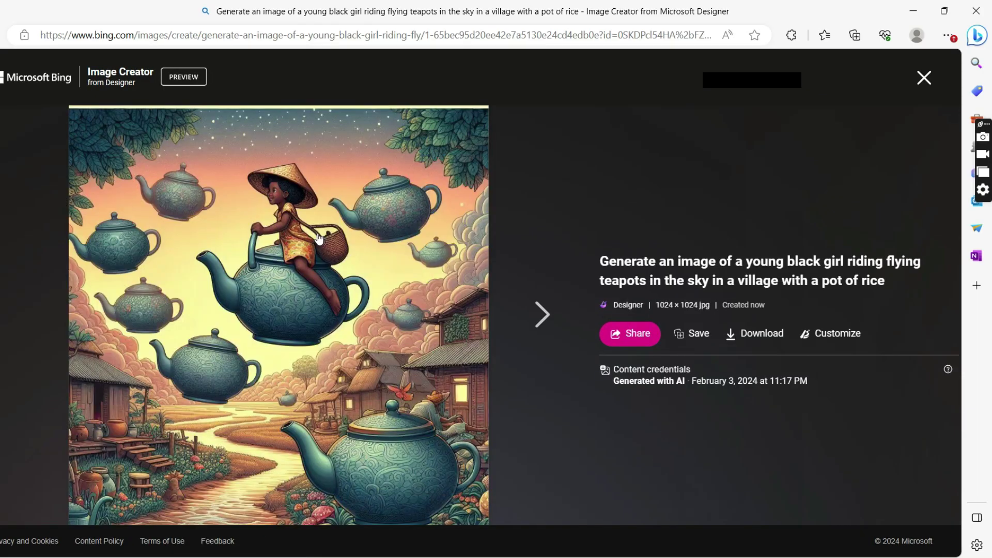
key("Right")
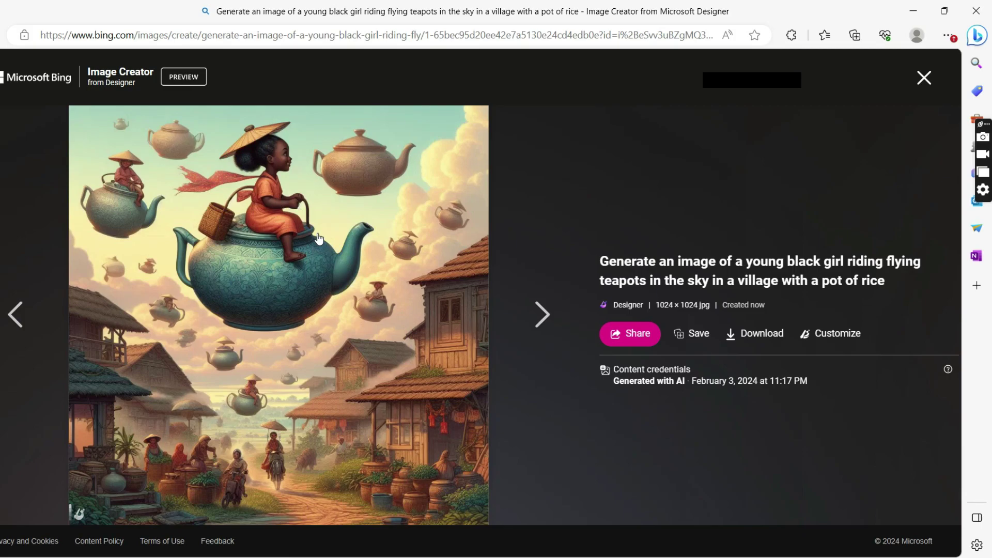
key("Right")
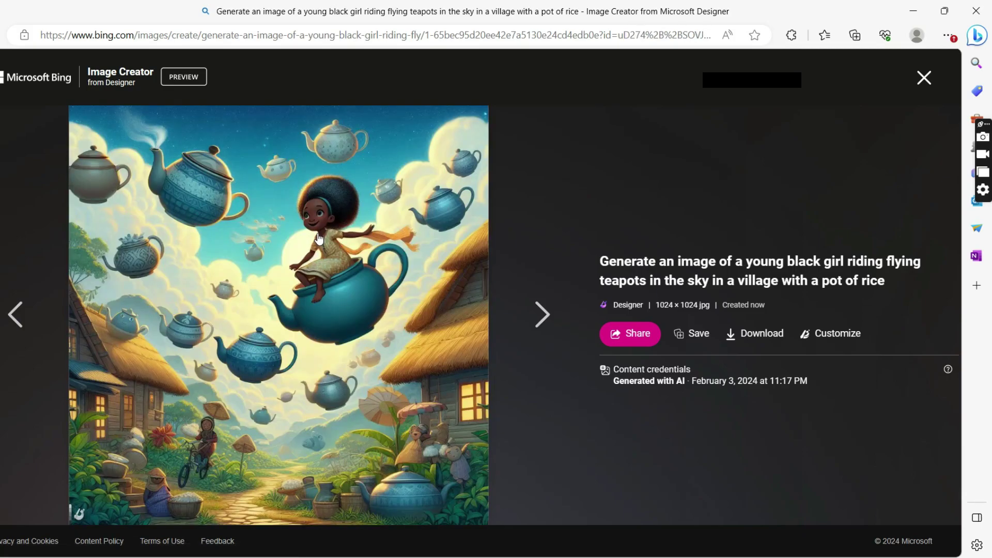
key("Right")
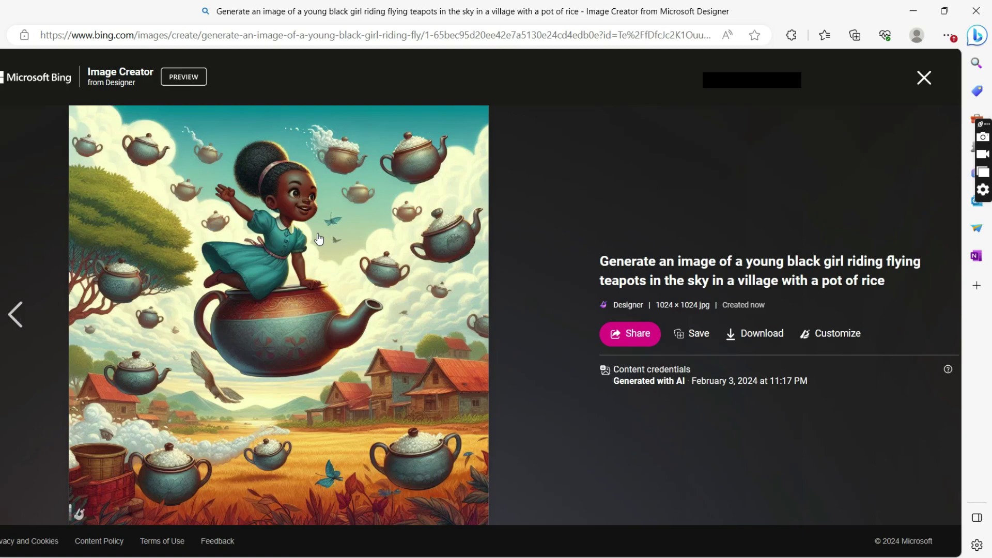
key("Left")
key("Left")
key("Left")
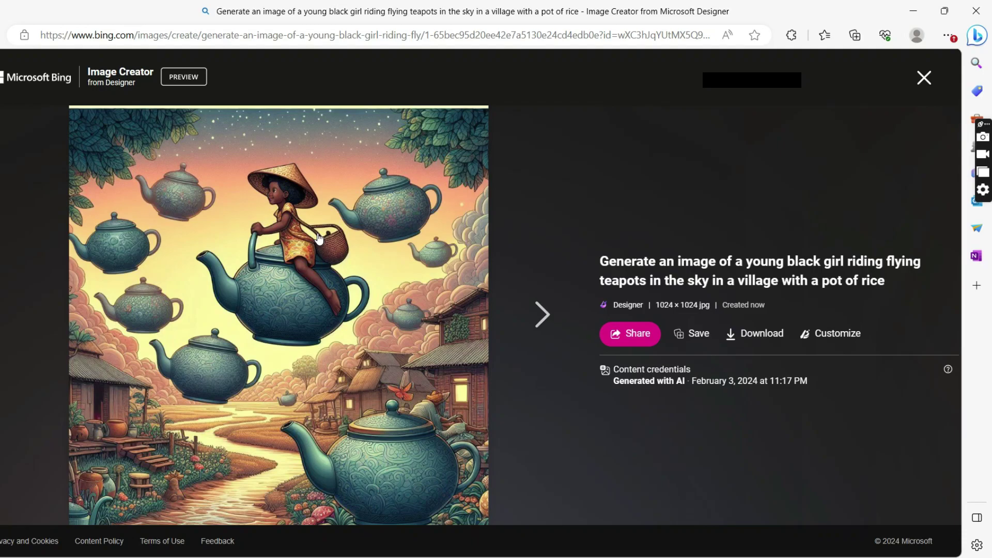
key("Right")
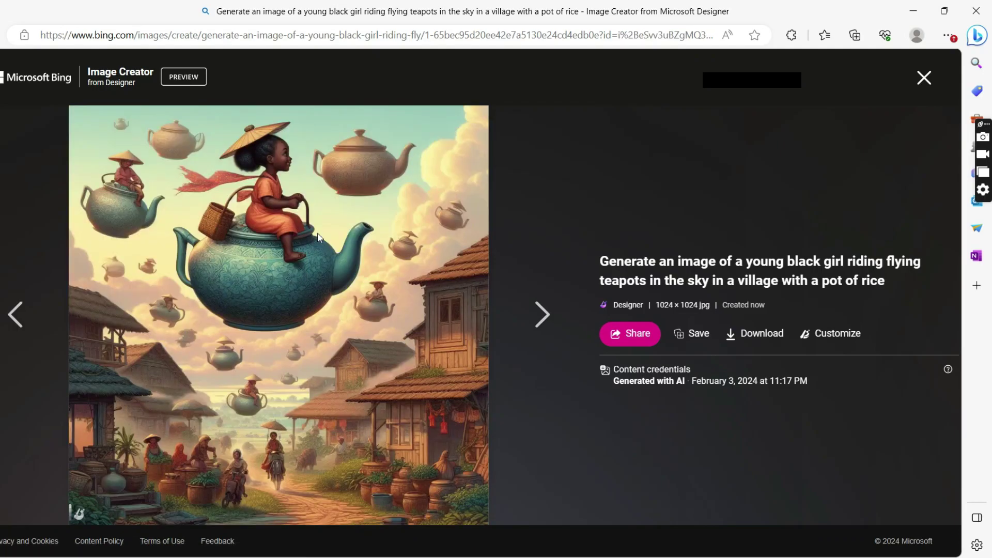
key("Escape")
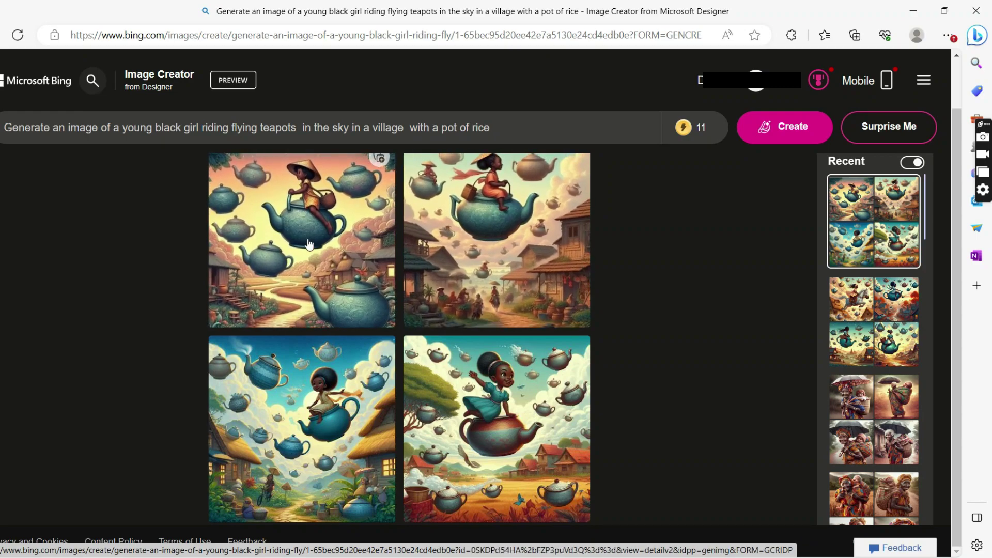
- Save the first and second pot-of-rice images to the Bing collection from the results grid
left_click(381, 161)
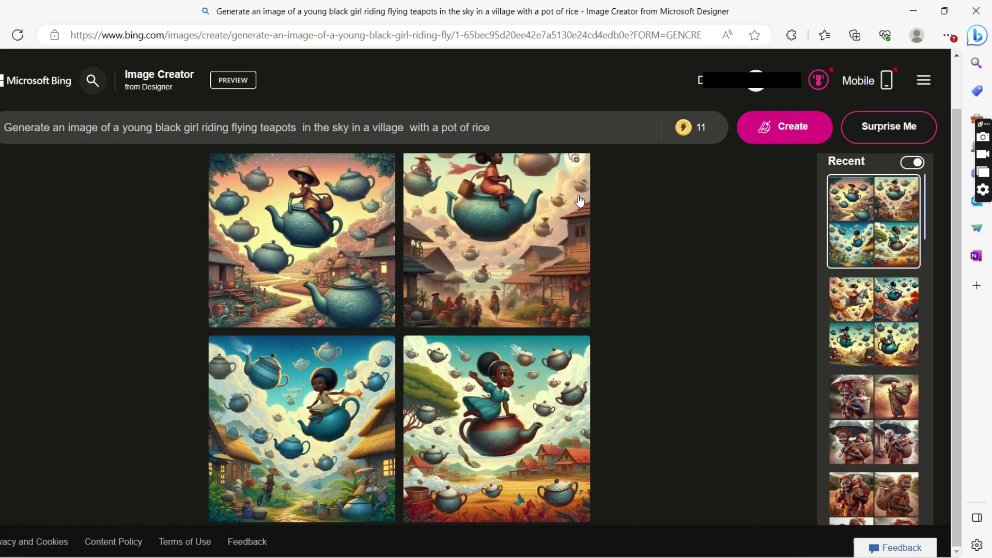
left_click(574, 158)
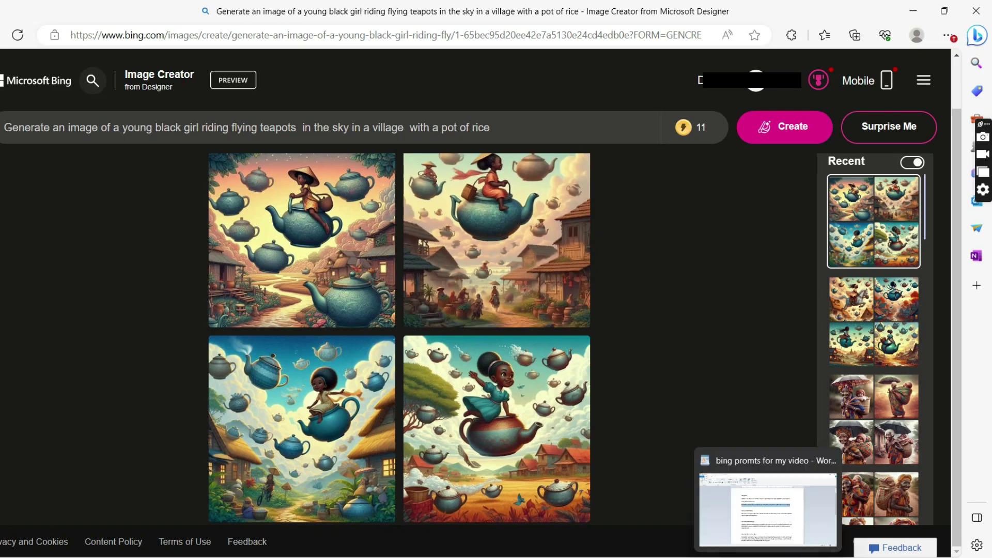
- Copy the prompt under "Cake Decorating Frenzy" from the WordPad document and replace the Image Creator prompt with it
left_click(770, 556)
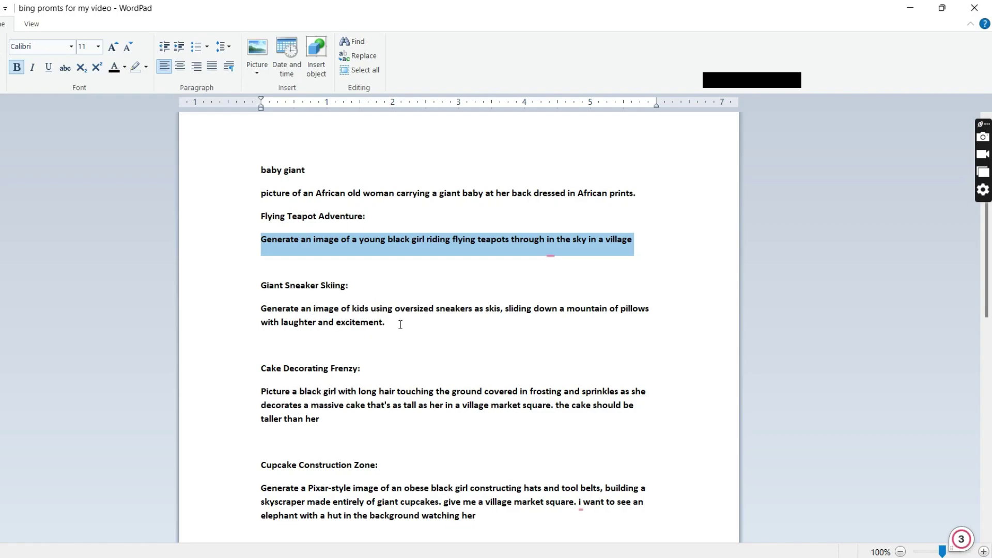
left_click(339, 424)
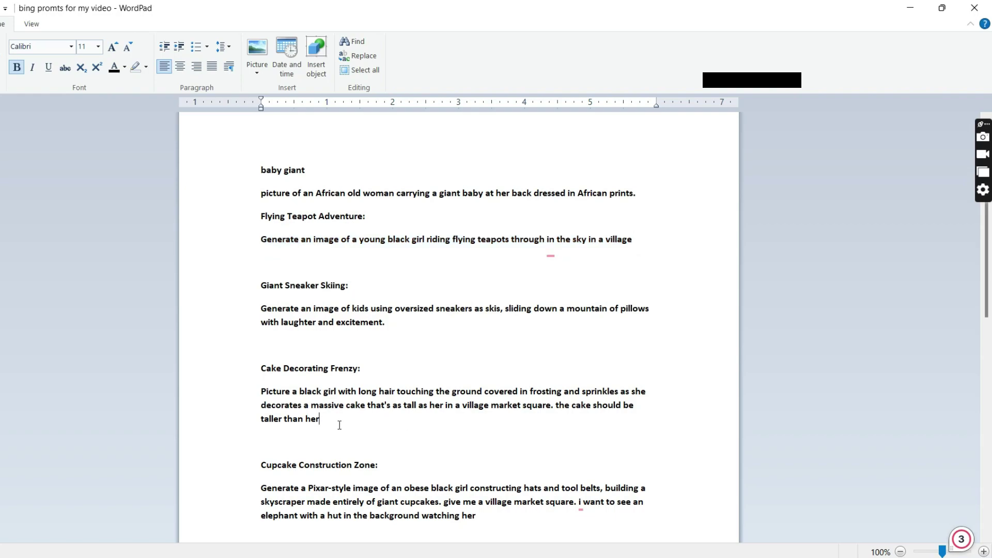
triple_click(338, 424)
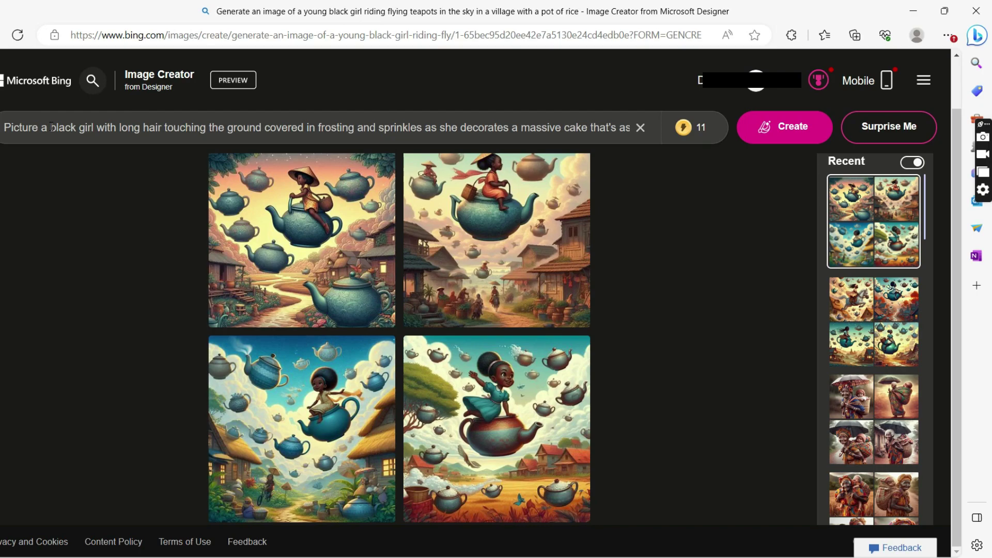
- Reword the start of the cake decorating prompt to read "Picture of a black girl"
left_click(52, 126)
key("BackSpace")
key("BackSpace")
type("of a")
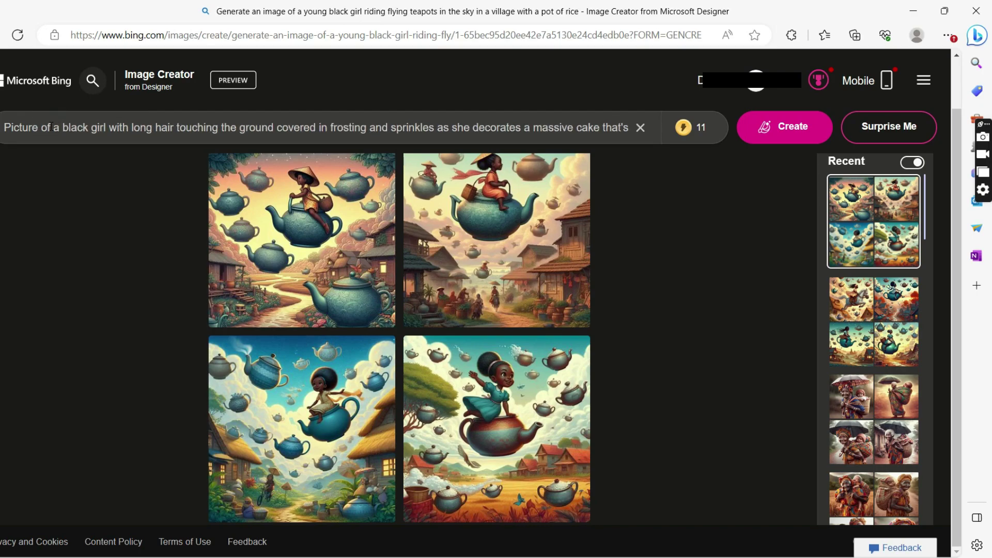
- Append the sentence "the cake should be taller than her" to the end of the cake decorating prompt and generate the images
left_click(191, 127)
key("Right")
key("Right")
key("Right")
key("Right")
key("Right")
key("Right")
key("Right")
key("Right")
key("Right")
key("Right")
key("Right")
key("Right")
key("Right")
key("Right")
key("Right")
key("Right")
key("Right")
key("Right")
key("Right")
key("Right")
key("Right")
key("Right")
key("Right")
key("Right")
key("Right")
key("Right")
key("Right")
key("Right")
key("Right")
key("Right")
key("Right")
key("Right")
key("Right")
key("Right")
key("Right")
key("Right")
key("Right")
key("Right")
key("Right")
key("Right")
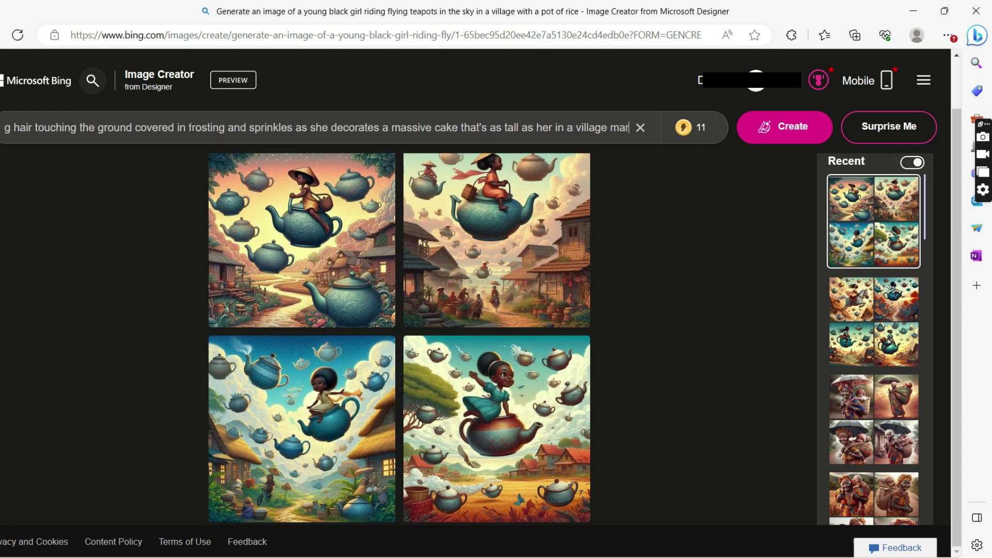
key("Right")
key("Right")
key("Right")
key("Right")
key("Right")
key("Right")
key("Right")
key("Right")
key("Right")
key("Right")
key("Right")
key("Right")
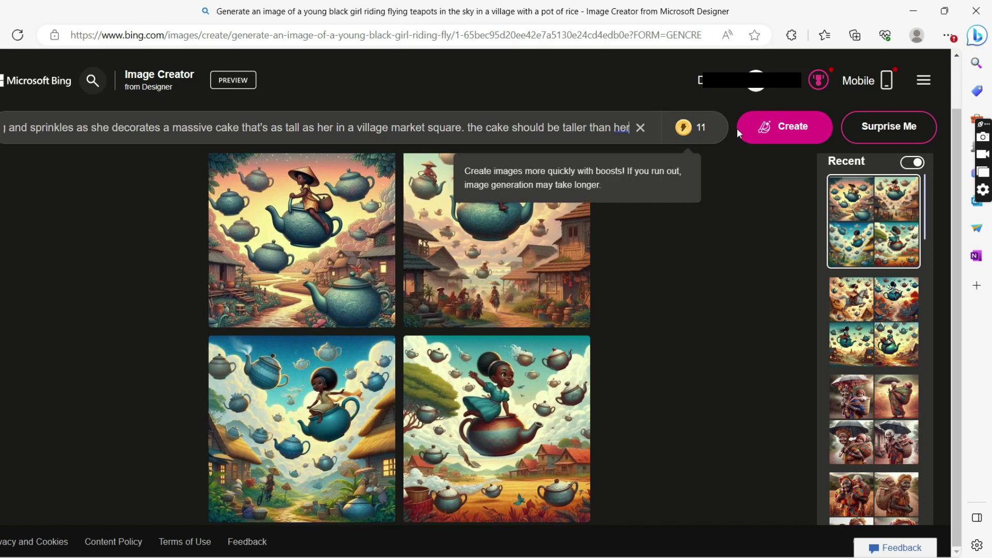
left_click(779, 137)
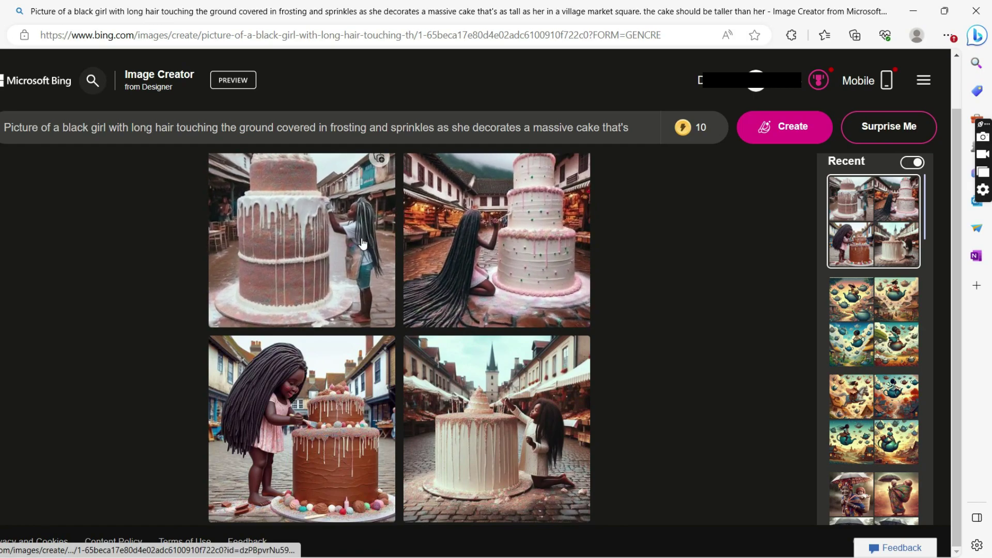
- Open the first cake image at full size and save it to the new Av folder as OIG3.hZiFpx
left_click_drag(955, 258, 921, 181)
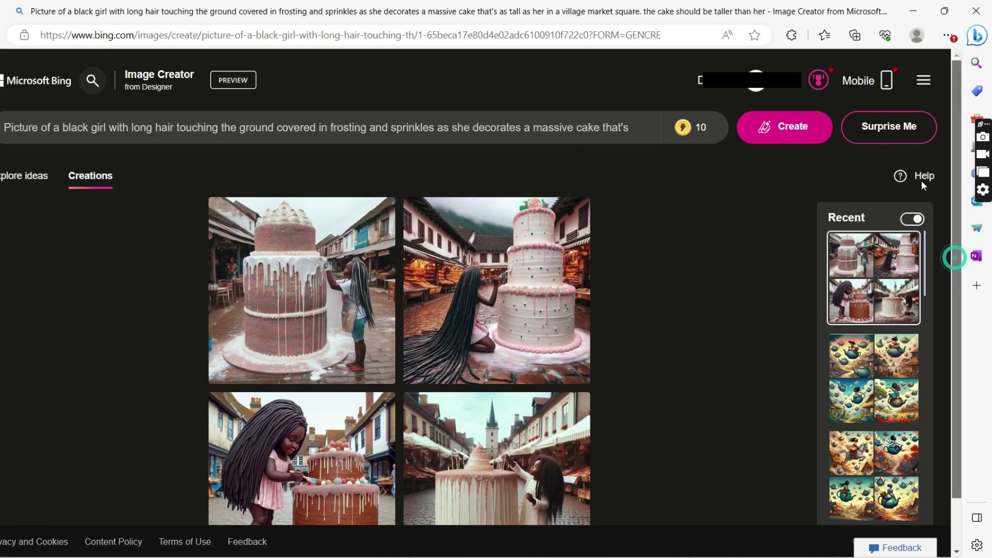
left_click(296, 314)
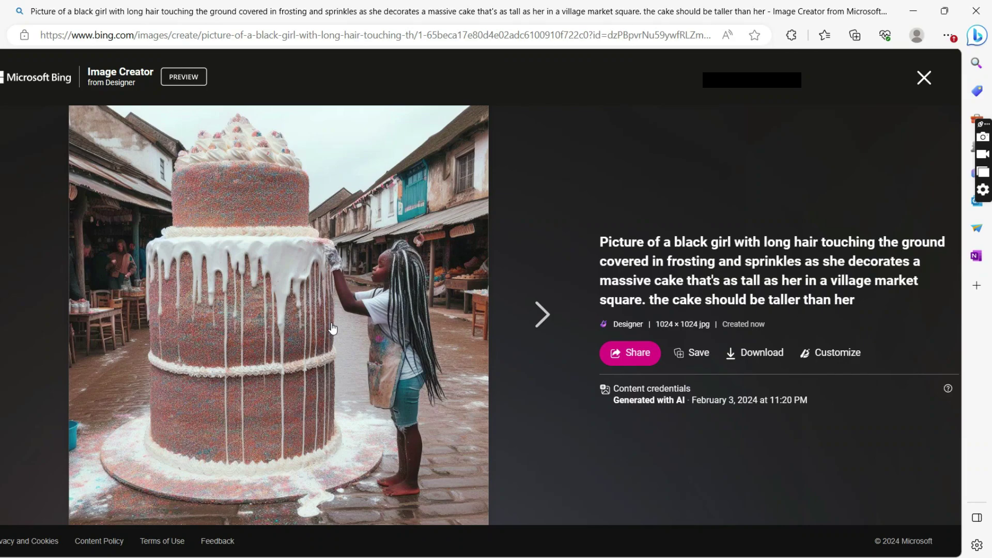
right_click(333, 329)
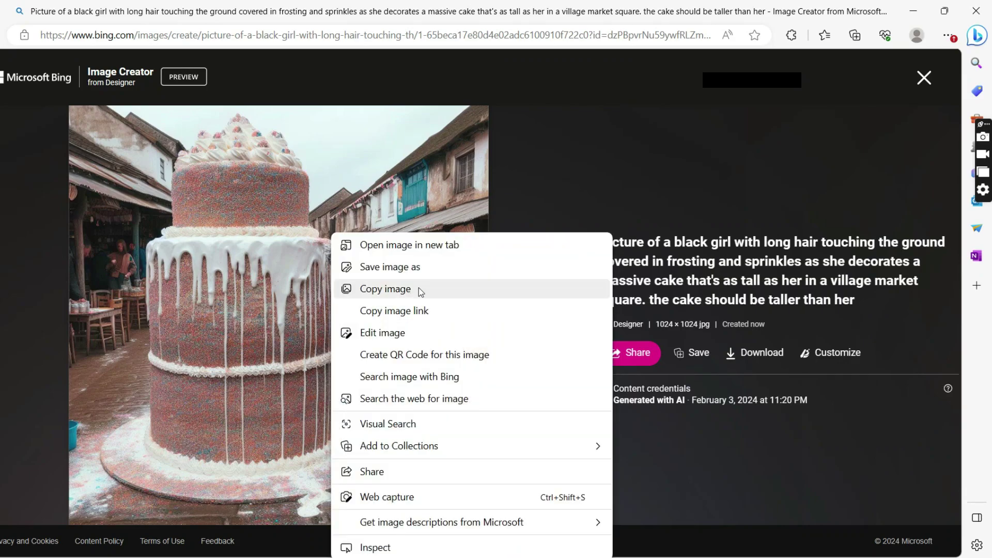
left_click(398, 267)
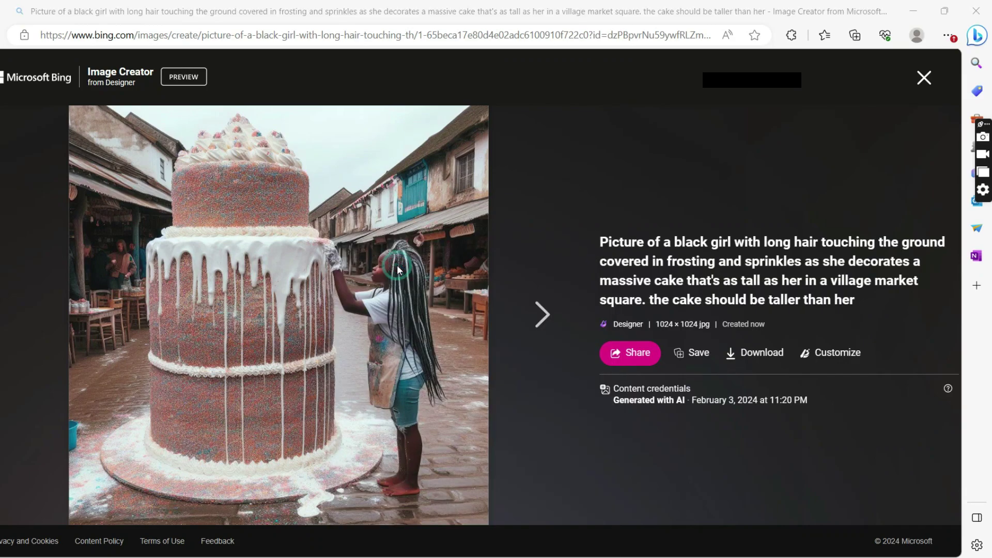
left_click(349, 307)
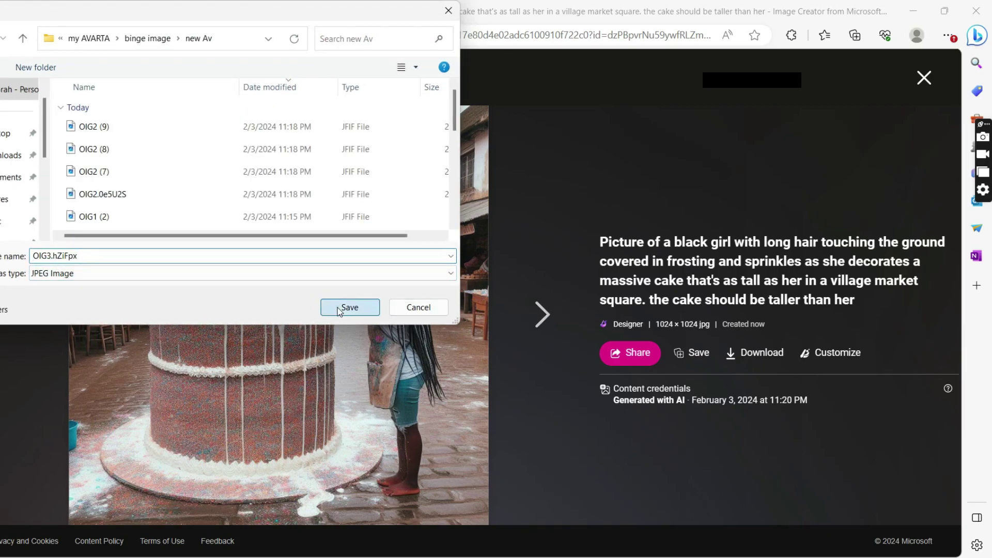
- Save the second, third and fourth cake images to the new Av folder and return to the results grid
left_click(535, 329)
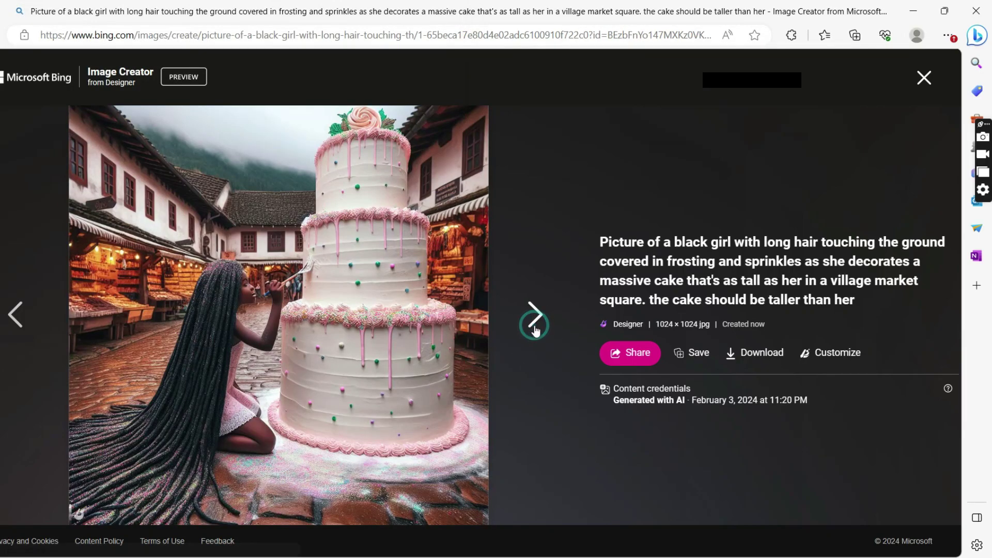
right_click(345, 309)
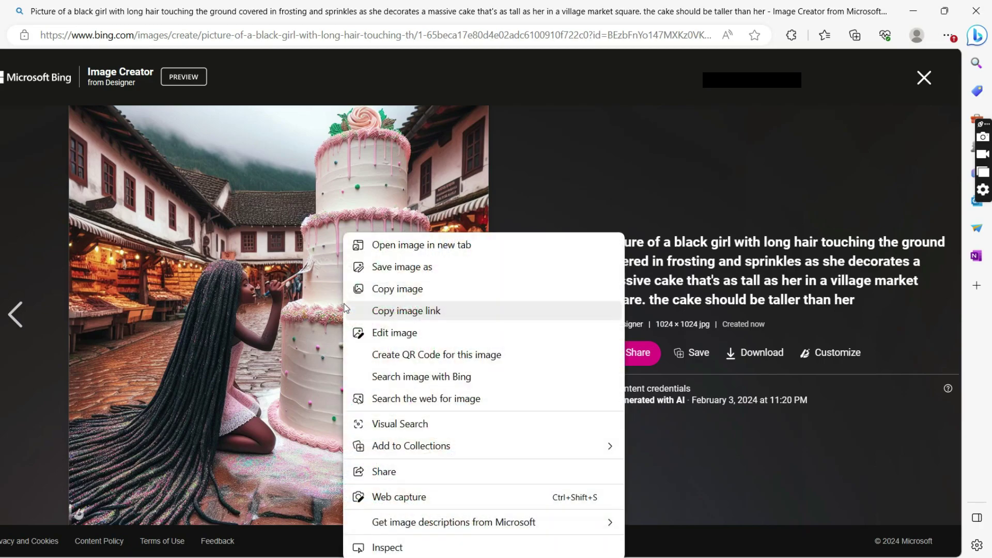
left_click(413, 267)
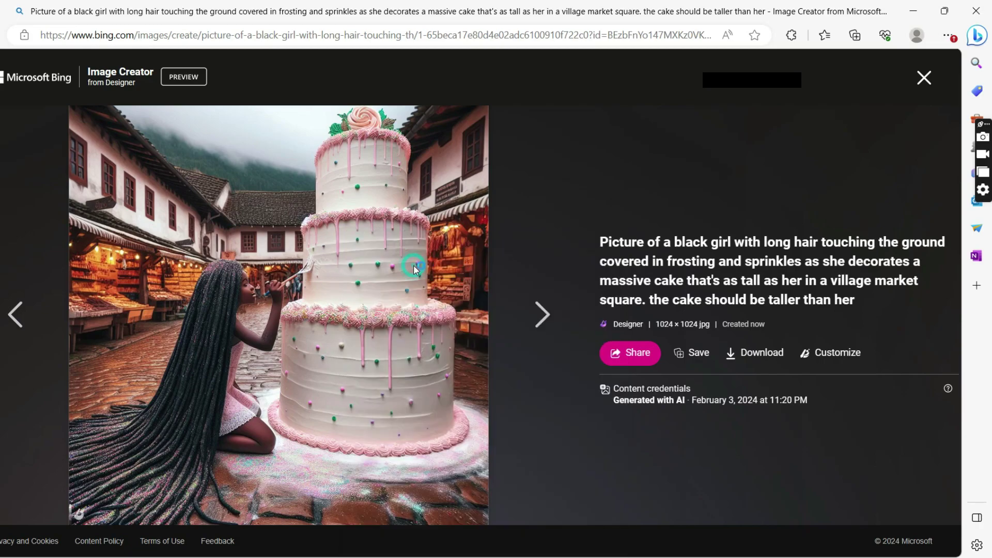
left_click(357, 309)
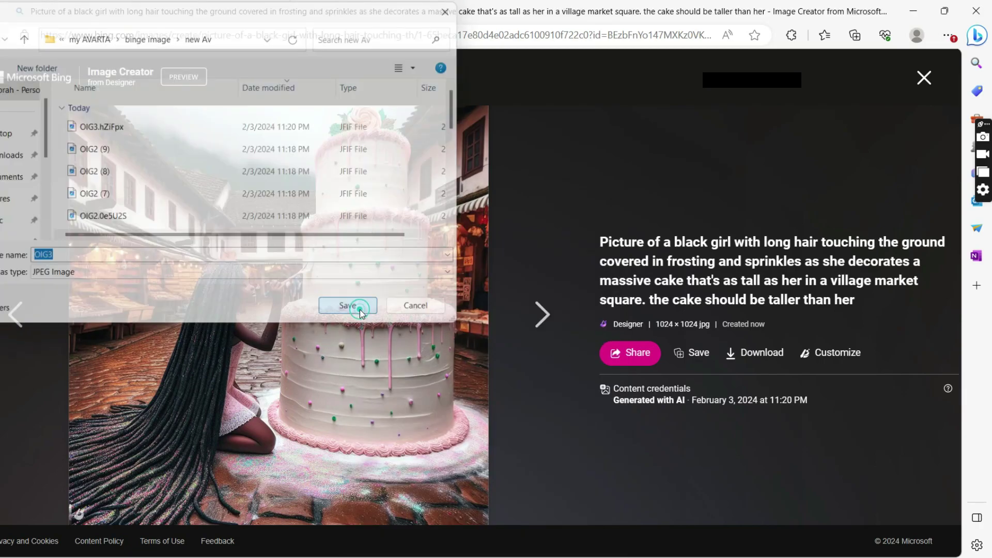
left_click(529, 325)
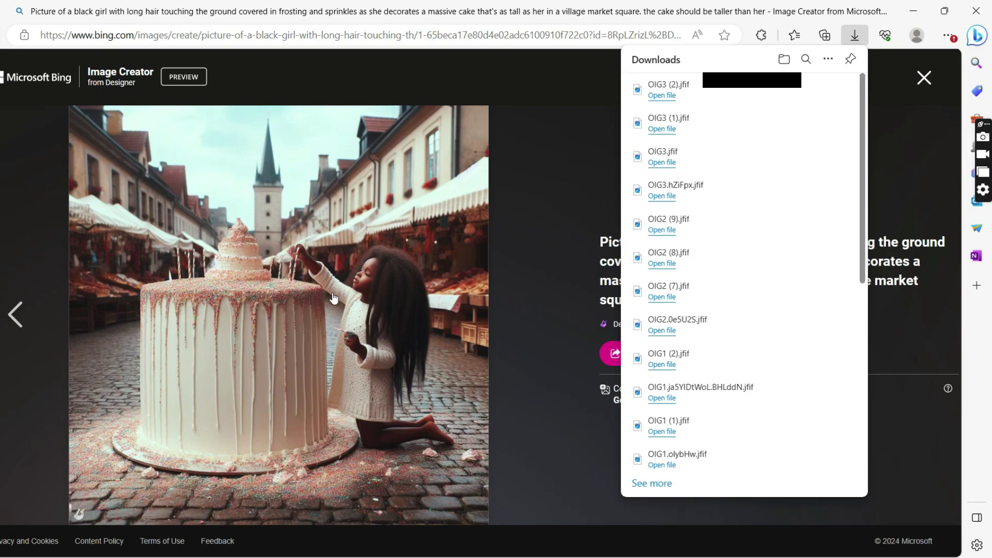
left_click(924, 78)
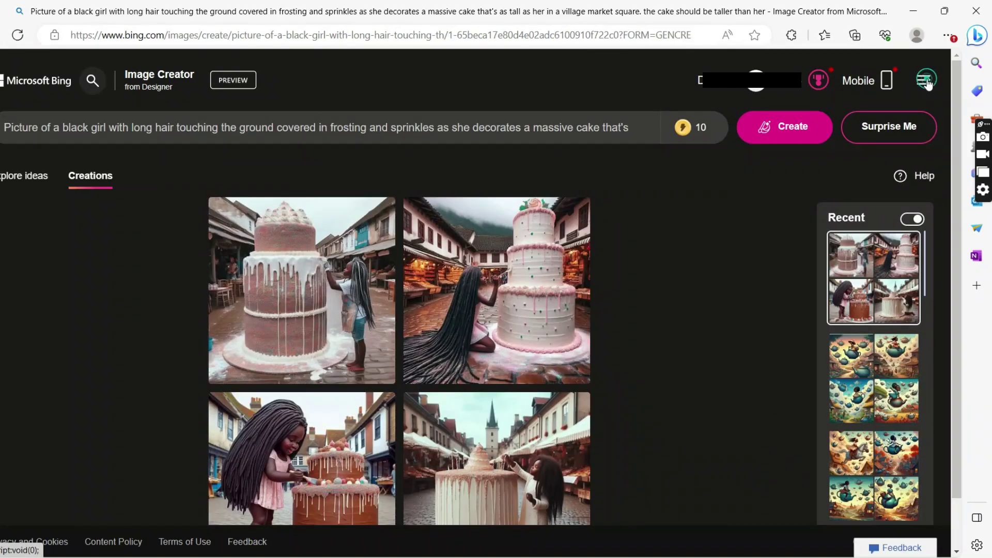
- Save all four cake images to the Saved Images collection from the results grid
left_click(379, 214)
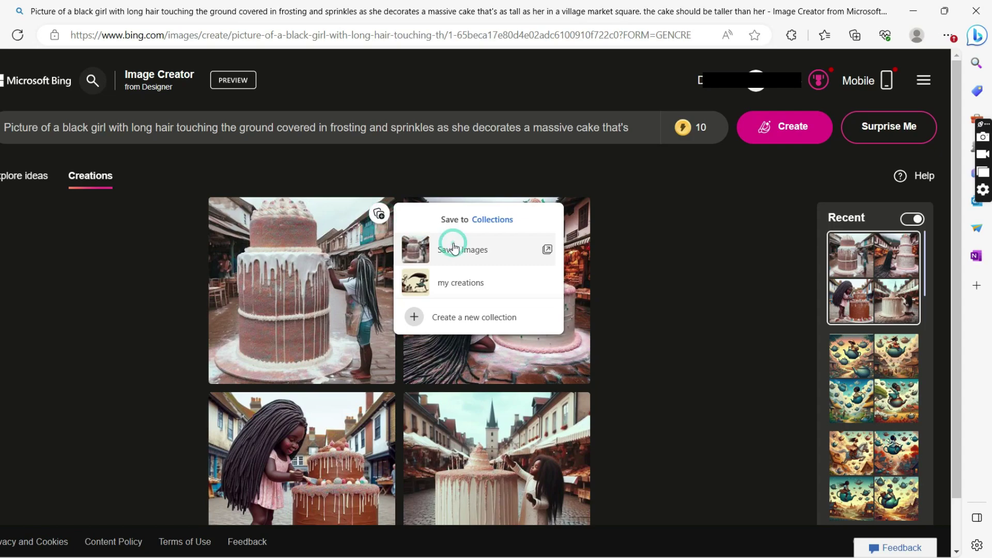
left_click(576, 227)
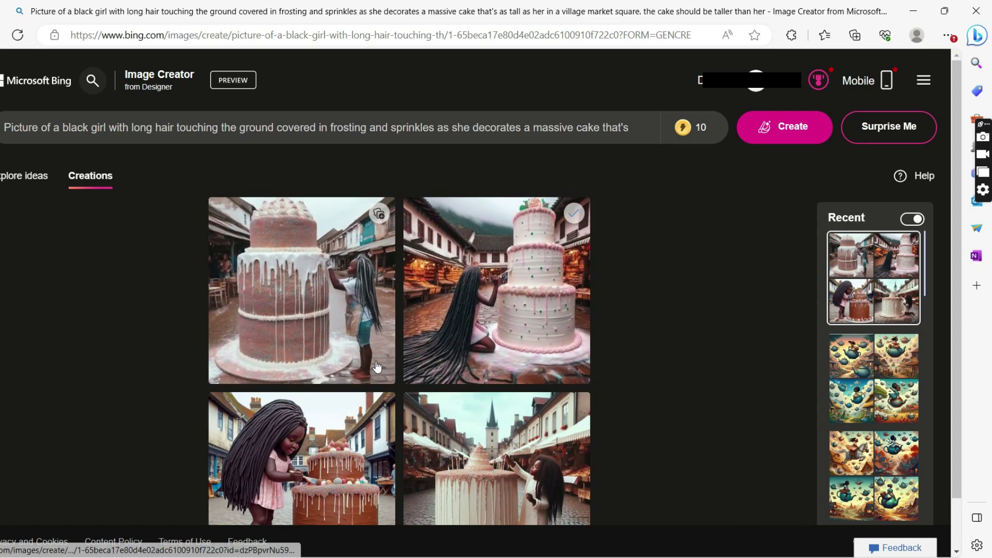
left_click(378, 410)
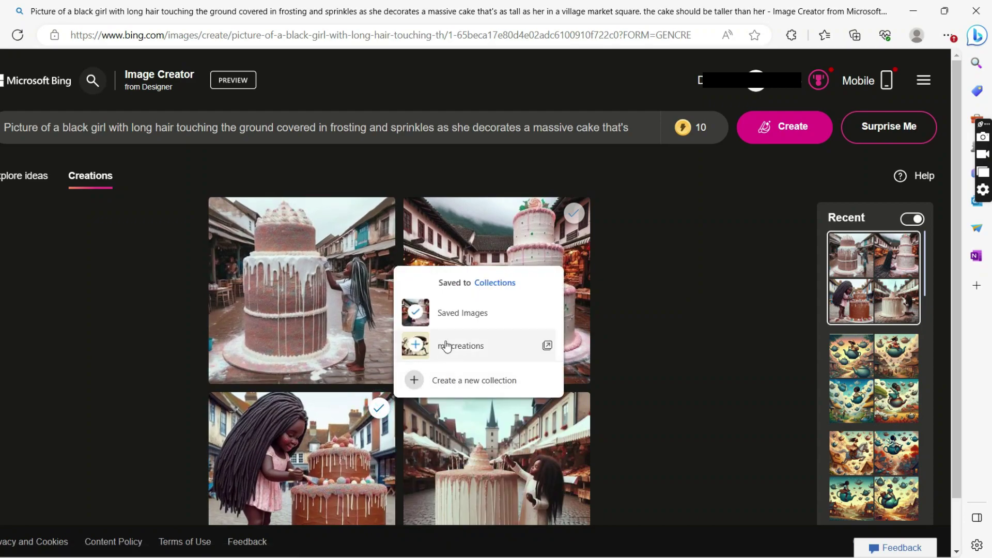
left_click(462, 321)
left_click(573, 407)
left_click(631, 312)
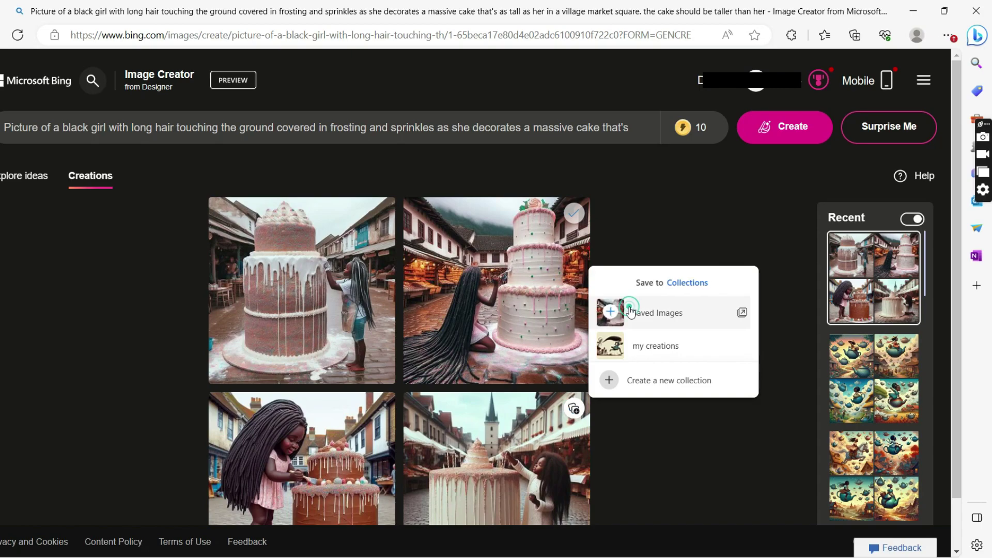
left_click(708, 225)
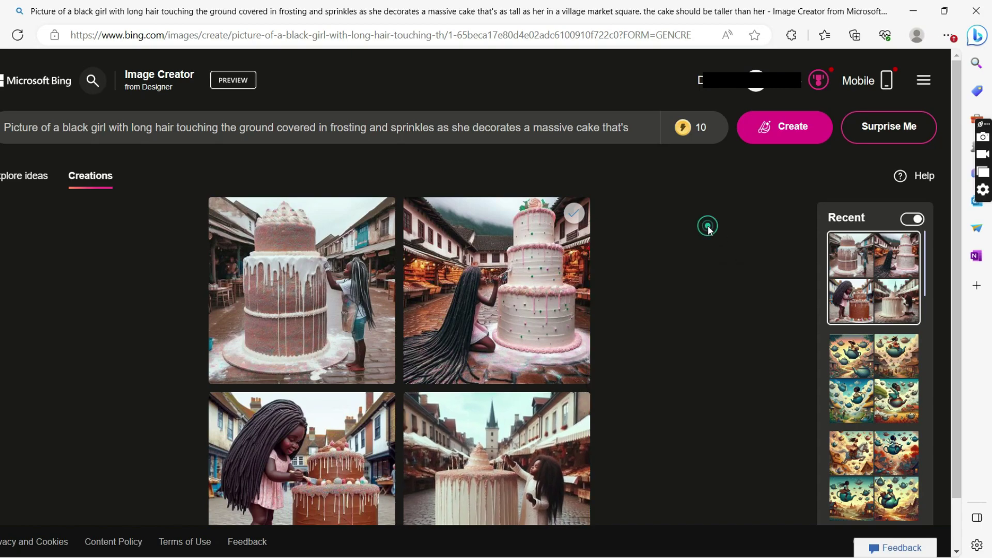
- Switch to the new Av folder in File Explorer, open OIG3 (1) and view the saved cake images
left_click(335, 269)
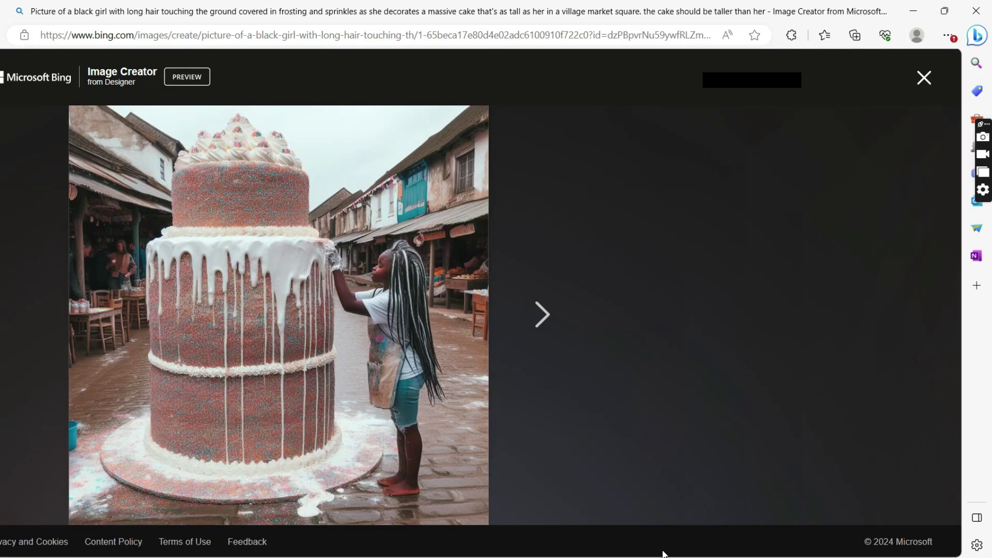
key("alt+Tab")
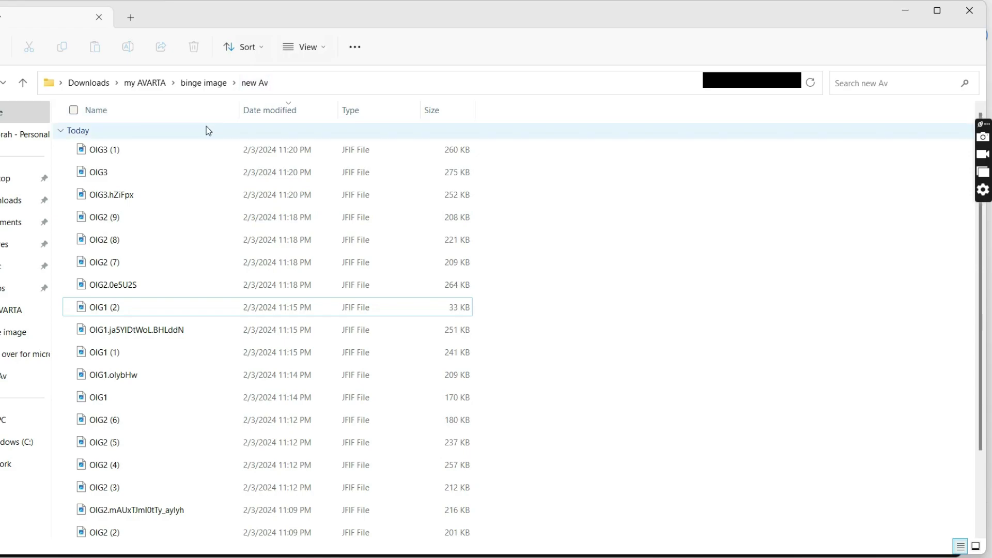
left_click(143, 156)
double_click(143, 155)
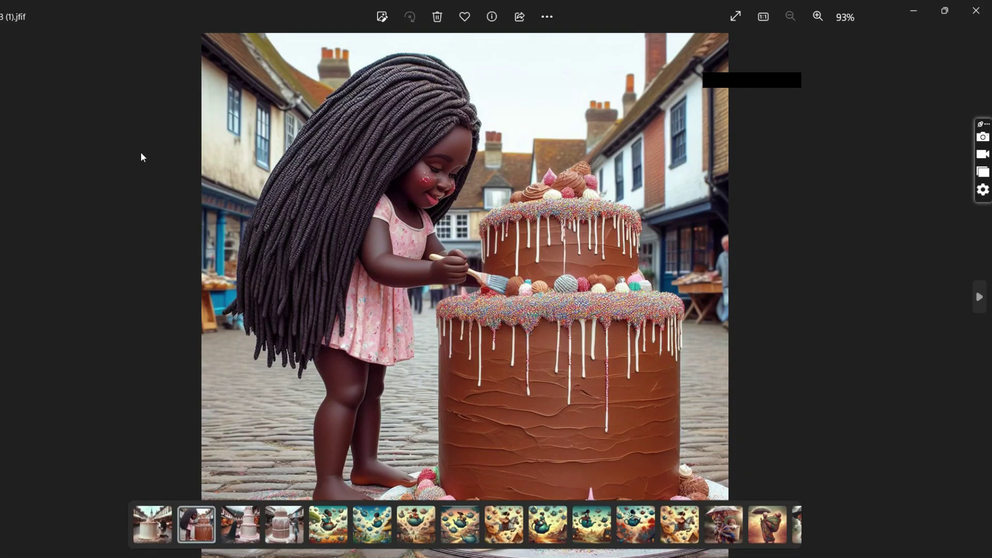
key("Right")
key("Right")
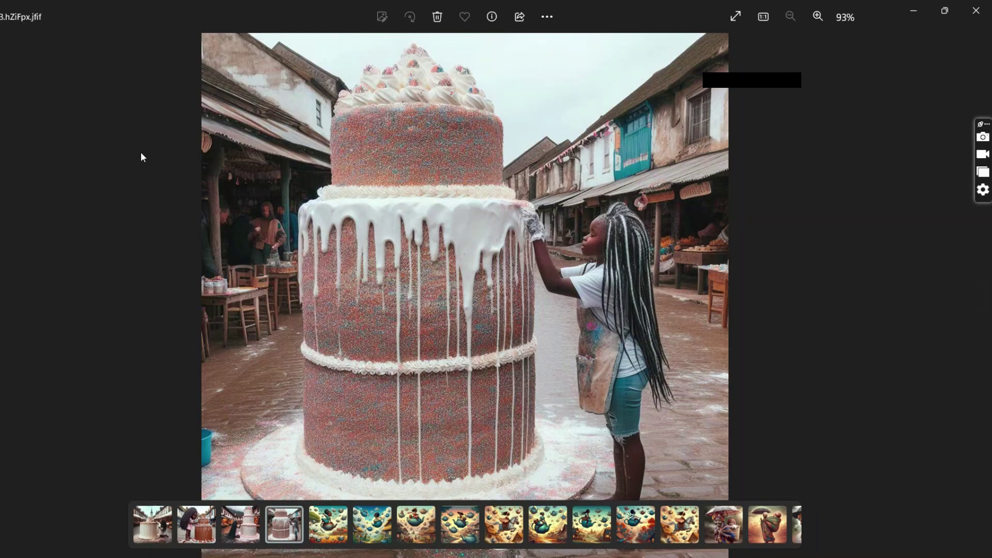
- Browse through the saved images of the girl riding flying teapots and the horse
key("Right")
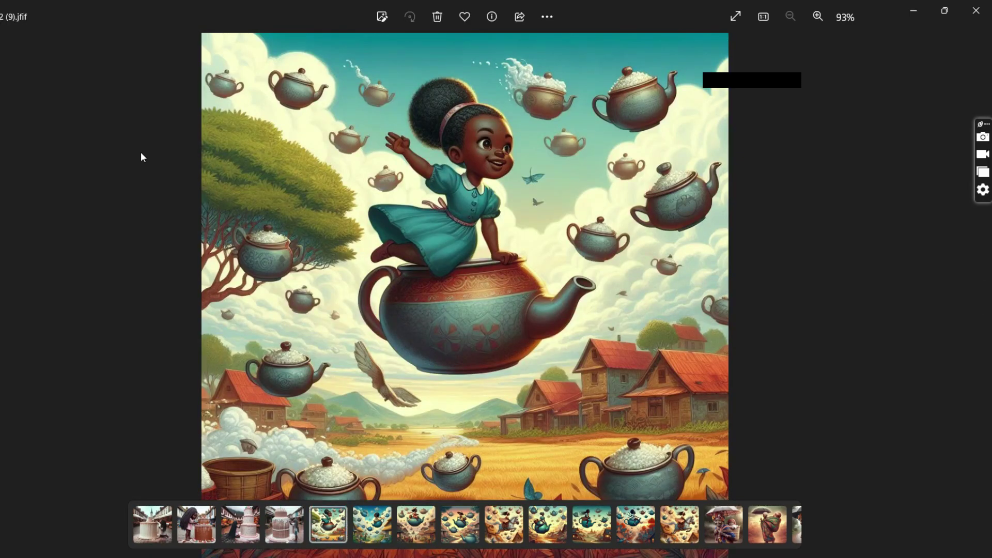
key("Right")
key("Right")
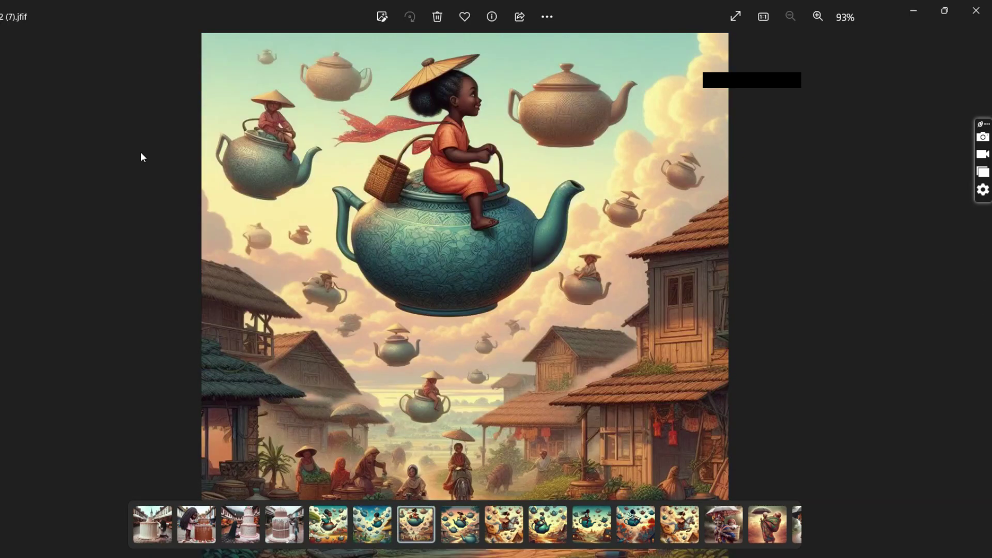
key("Right")
key("Right")
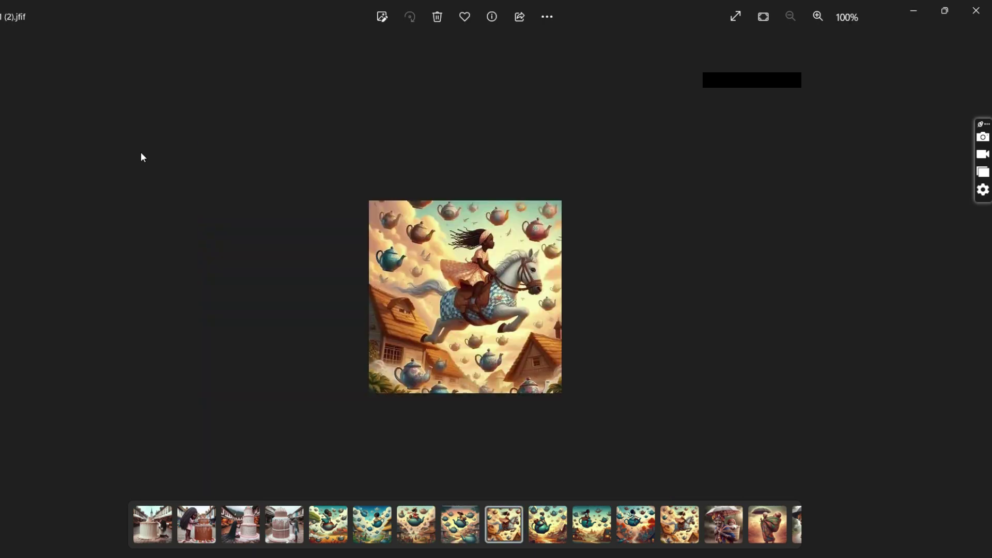
key("Right")
key("Left")
key("Right")
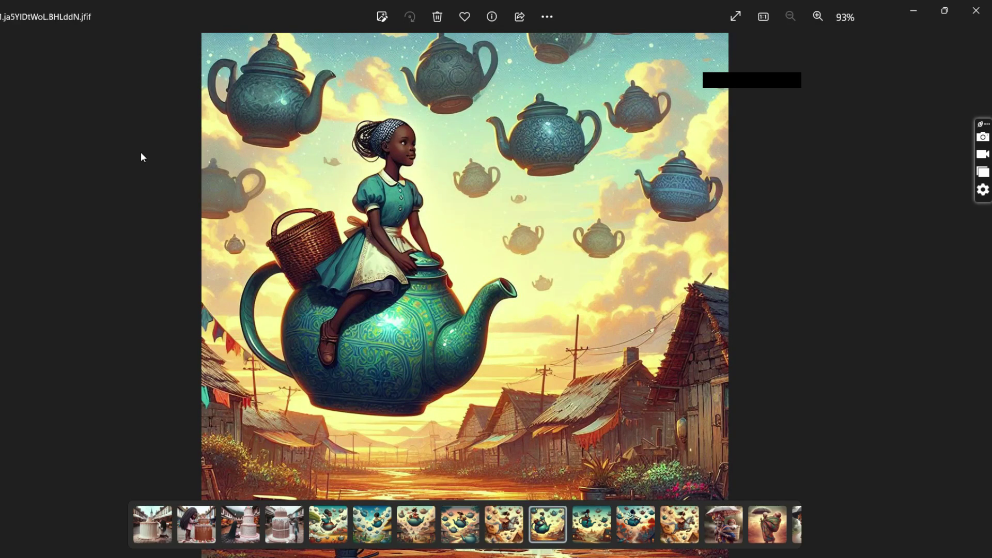
key("Right")
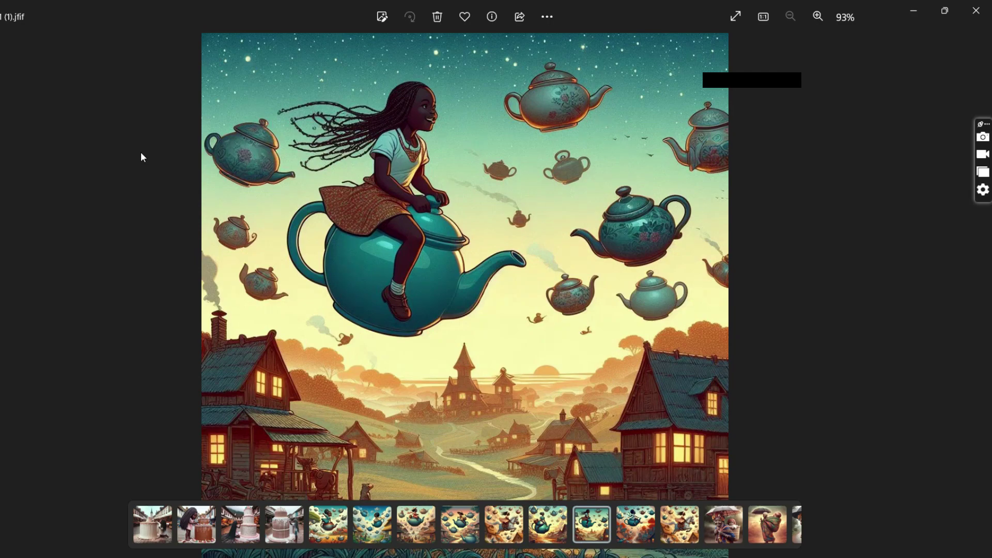
key("Right")
key("Right")
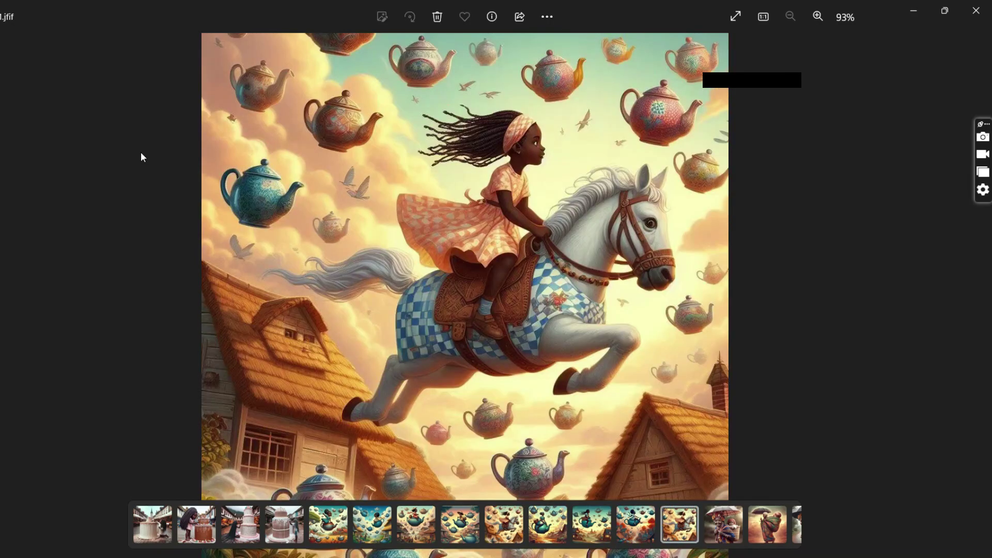
- Browse through the saved images of the elderly woman carrying a baby, with and without an umbrella
key("Right")
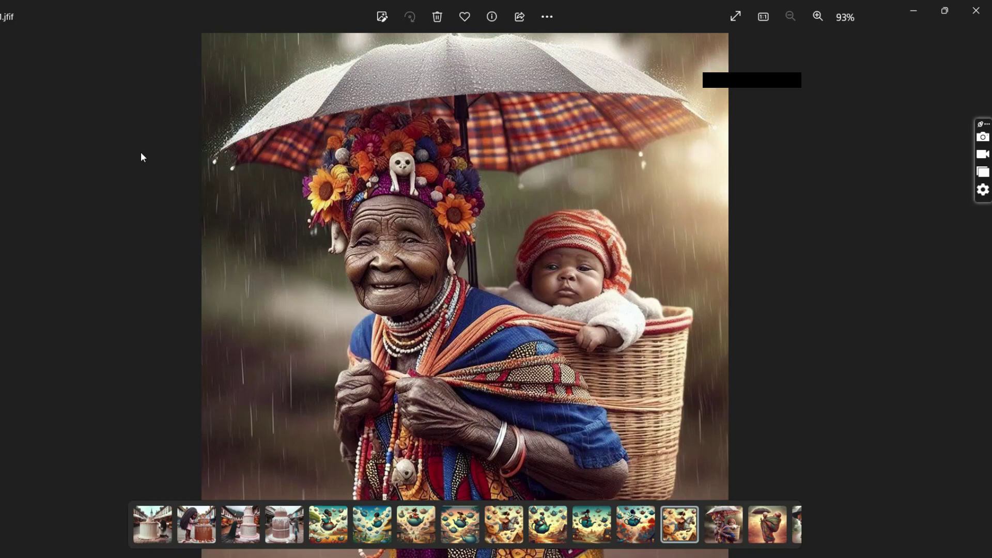
key("Right")
key("Right")
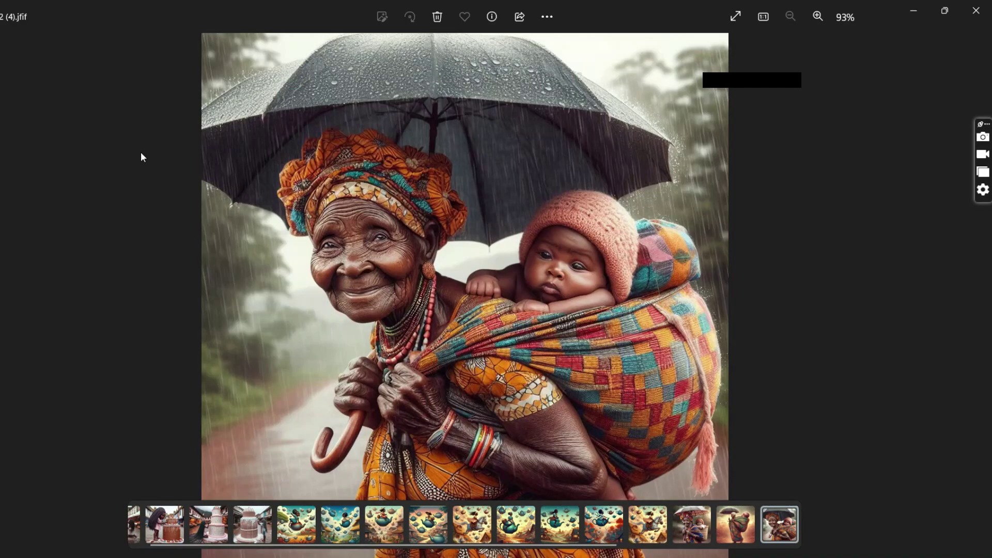
key("Right")
key("Right")
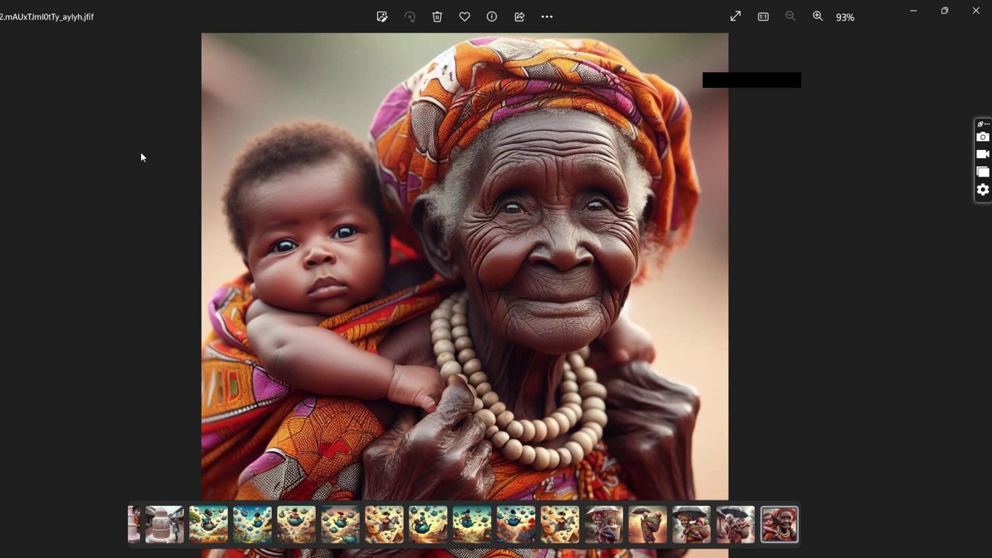
key("Right")
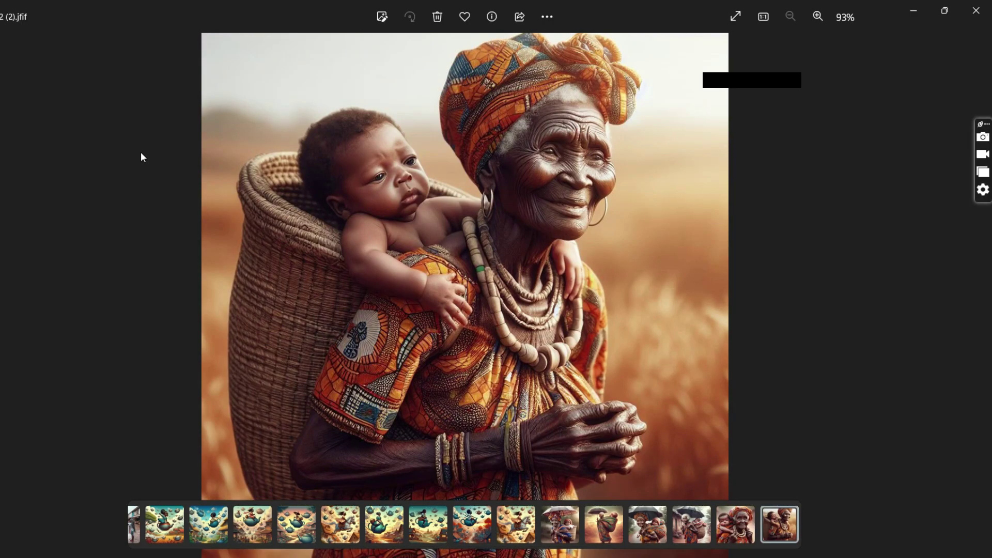
key("Right")
key("Right")
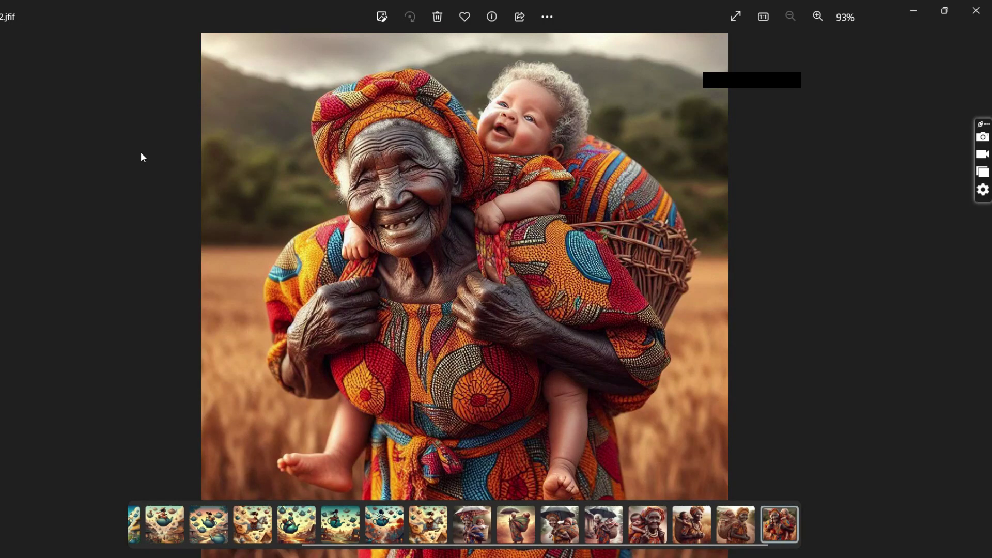
key("Right")
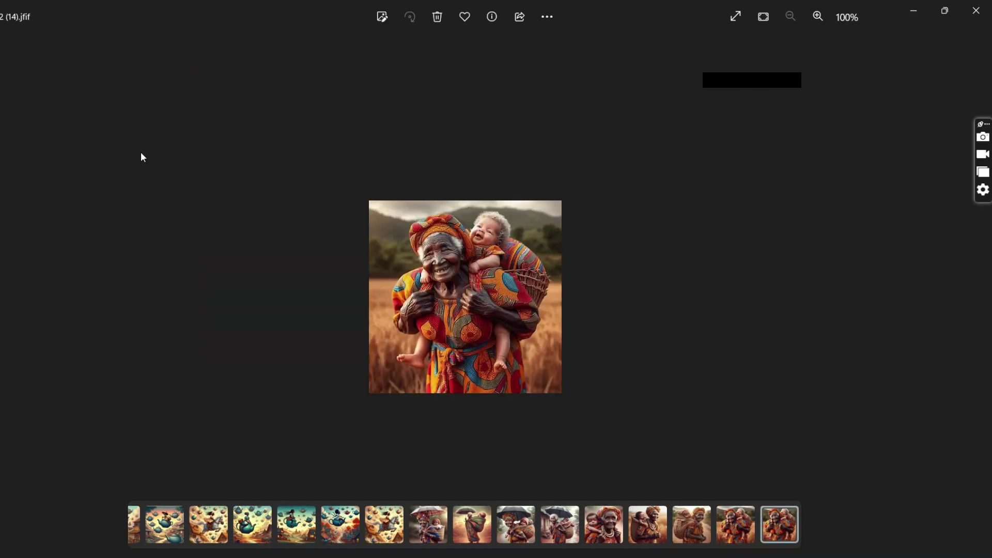
- Review the last saved images of the elderly woman carrying a baby, going back to the one with the woven basket
key("Left")
key("Right")
key("Left")
key("Left")
key("Left")
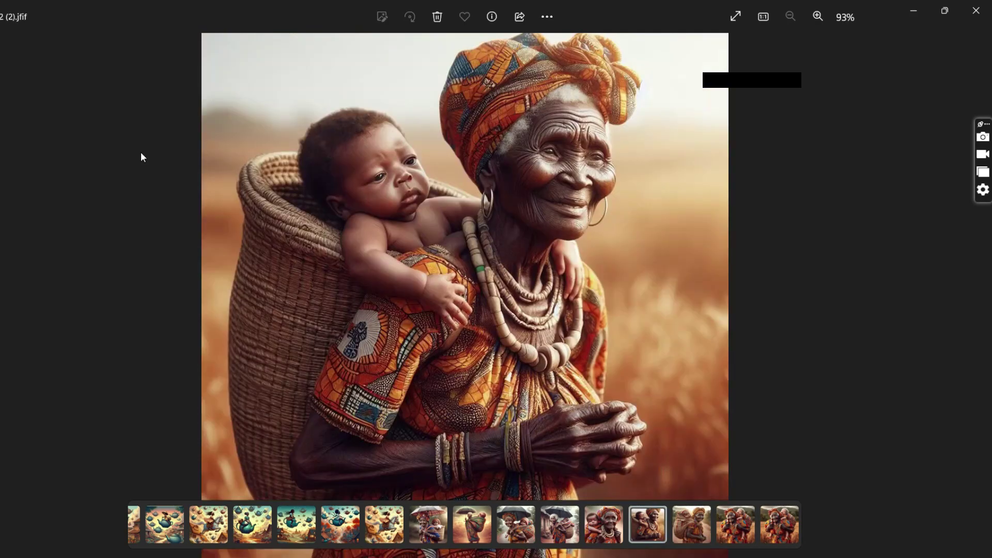
- Browse backward through the umbrella, horse and flying teapot images to the first saved cake image
key("Left")
key("Left")
key("Left")
key("Left")
key("Left")
key("Left")
key("Left")
key("Left")
key("Left")
key("Left")
key("Left")
key("Left")
key("Left")
key("Left")
key("Left")
key("Left")
key("Left")
key("Left")
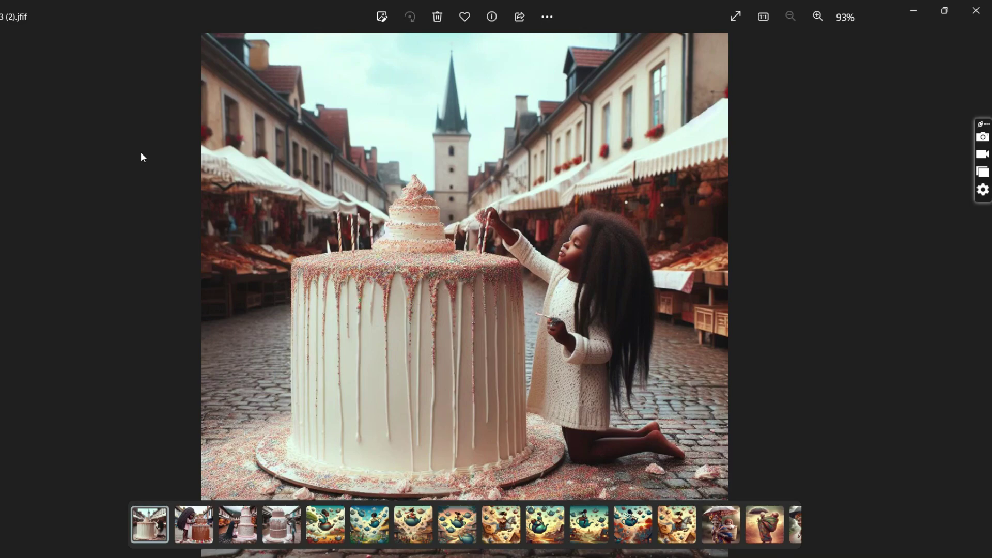
- View the remaining saved images of the girl decorating a giant cake one by one
key("Right")
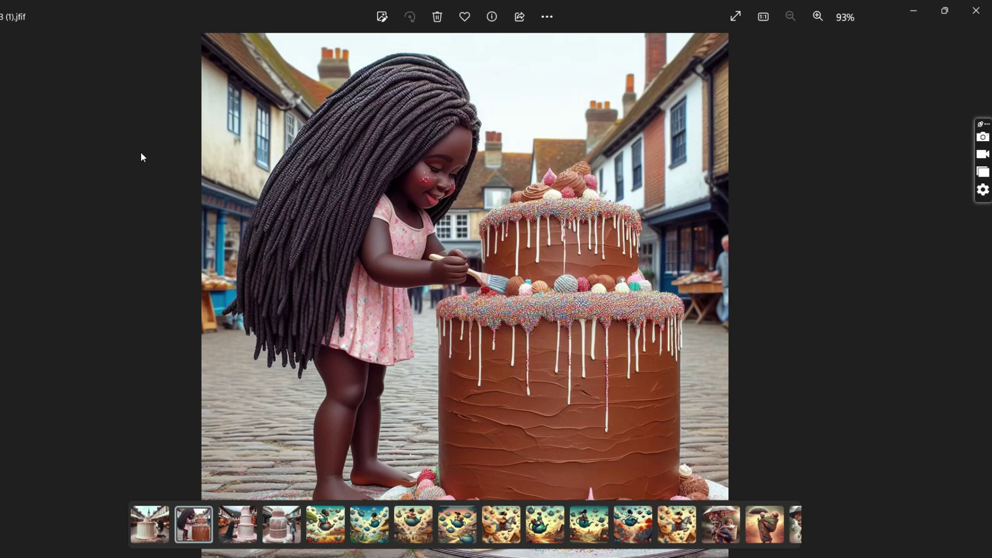
key("Right")
key("Right")
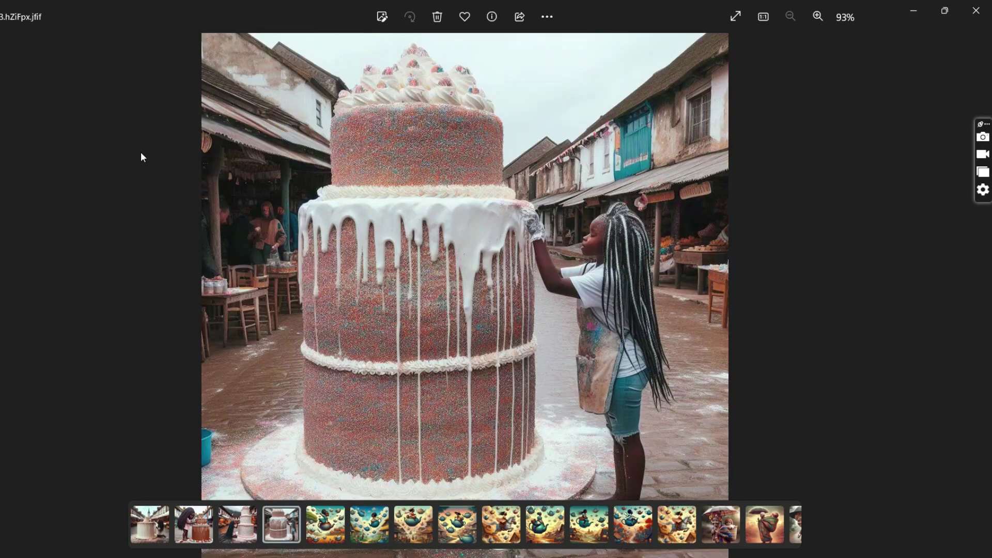
- Browse forward through the saved images of the girl on flying teapots and on the horse
key("Right")
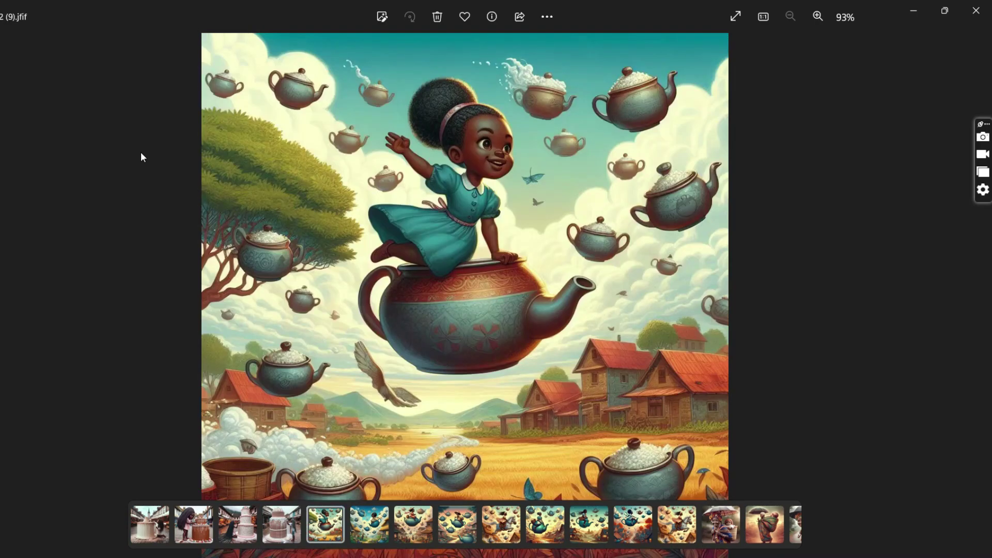
key("Right")
key("Right")
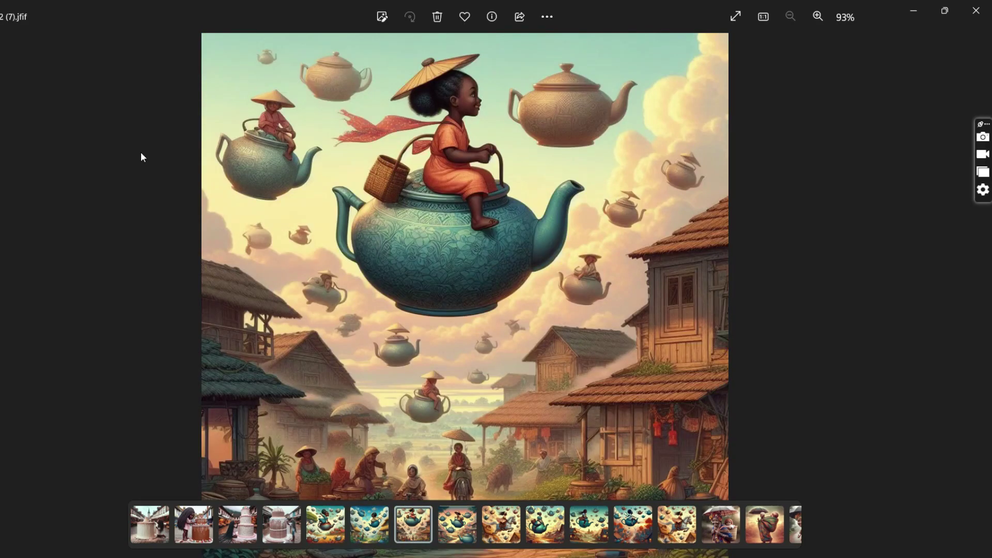
key("Right")
key("Right")
key("Right")
key("Right")
key("Right")
key("Right")
key("Right")
key("Right")
key("Right")
key("Right")
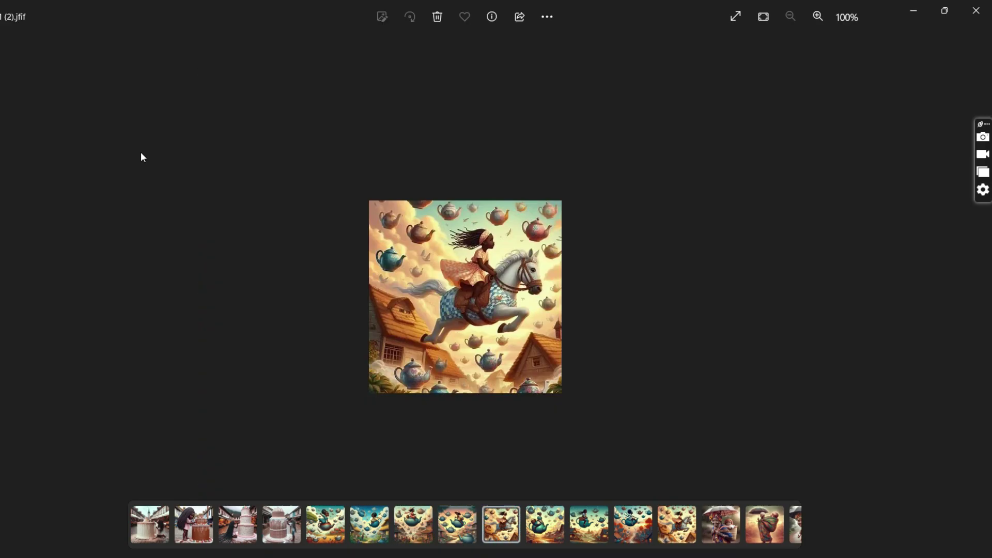